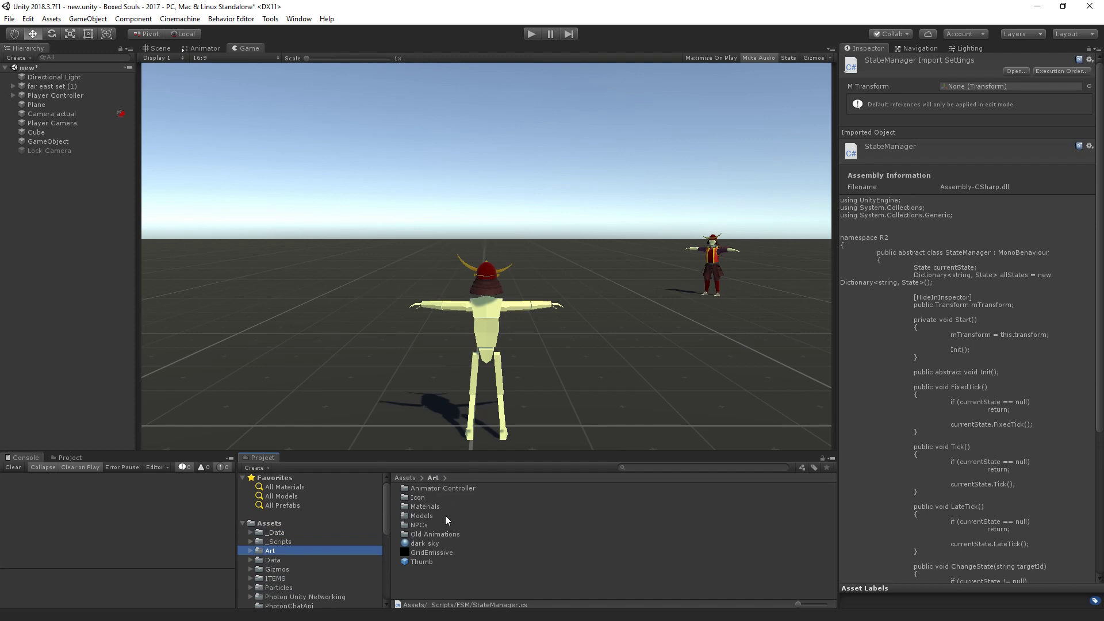
Create a folder named Animations inside the Art folder and open it
right_click(453, 578)
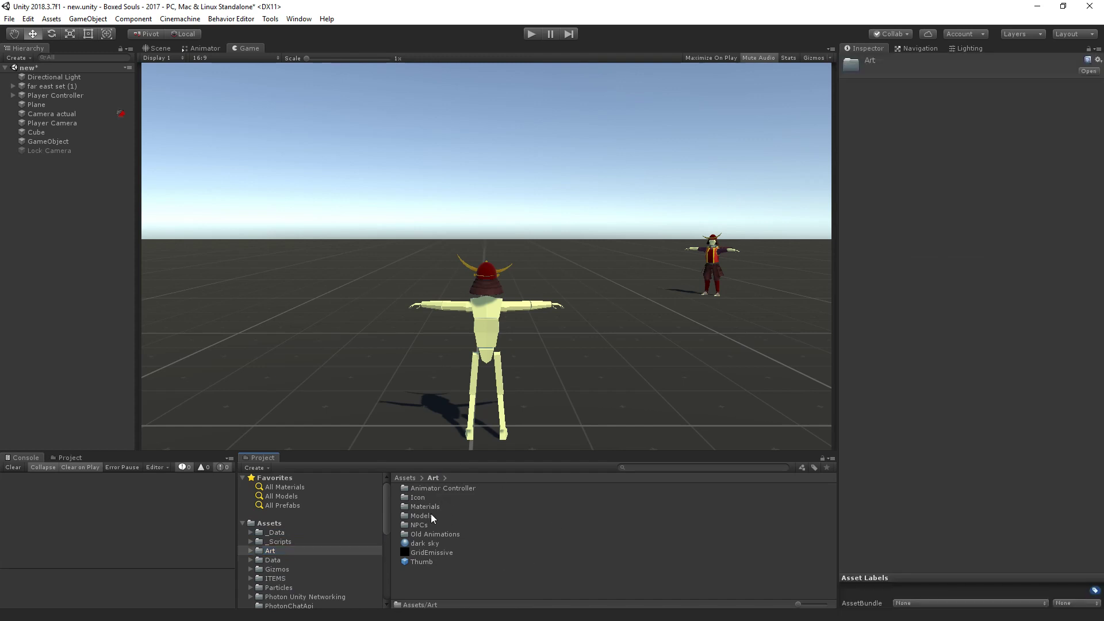
mouse_move(500, 315)
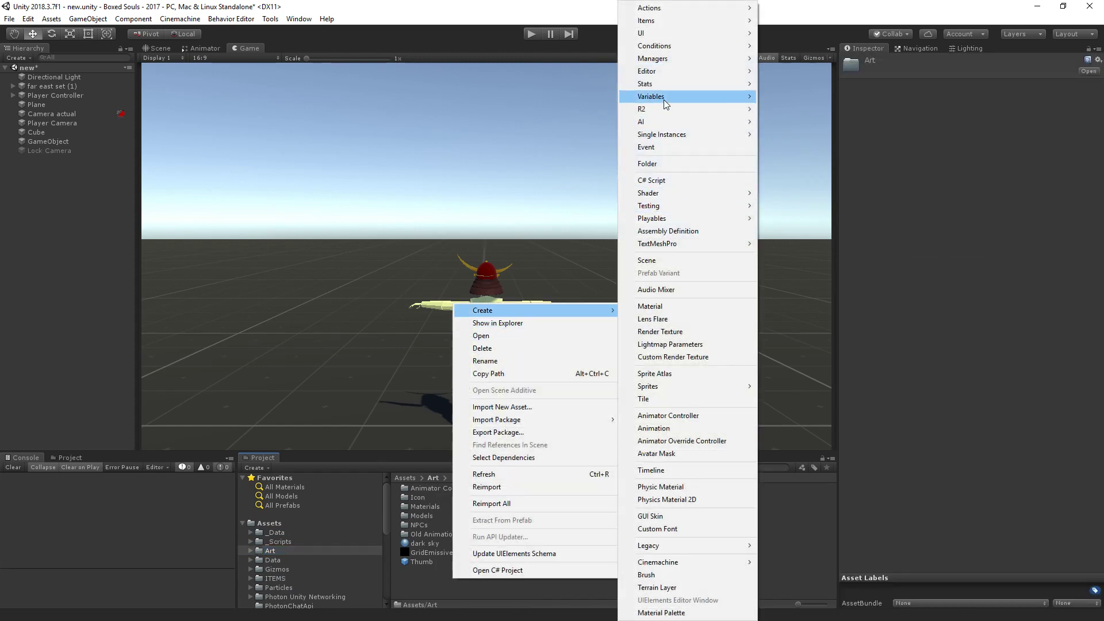
click(665, 166)
text(Animations)
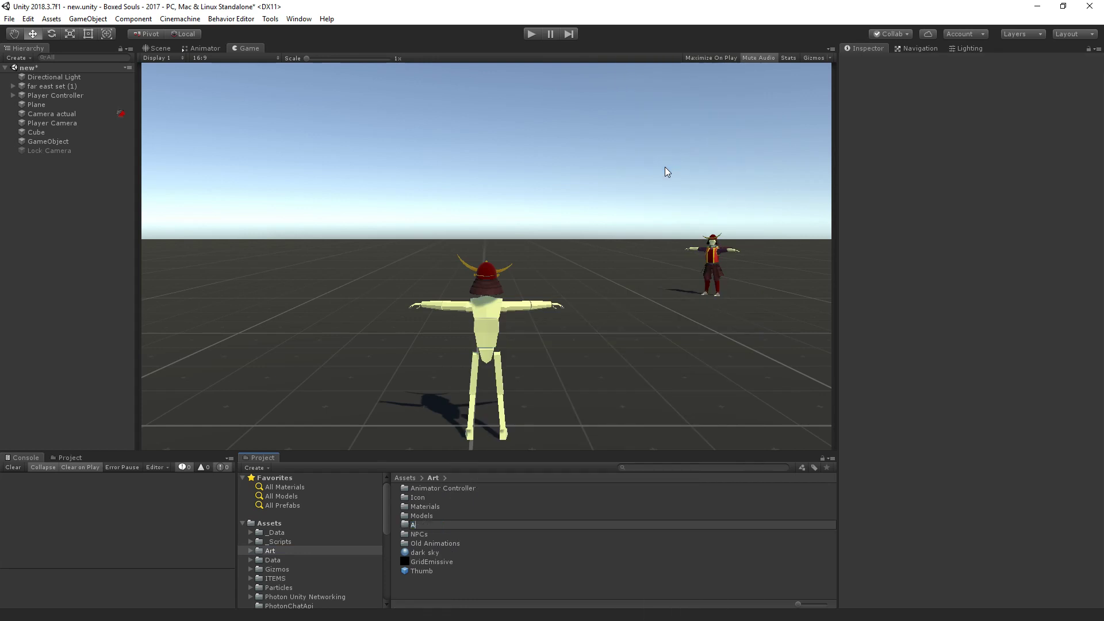
key(Return)
key(Return)
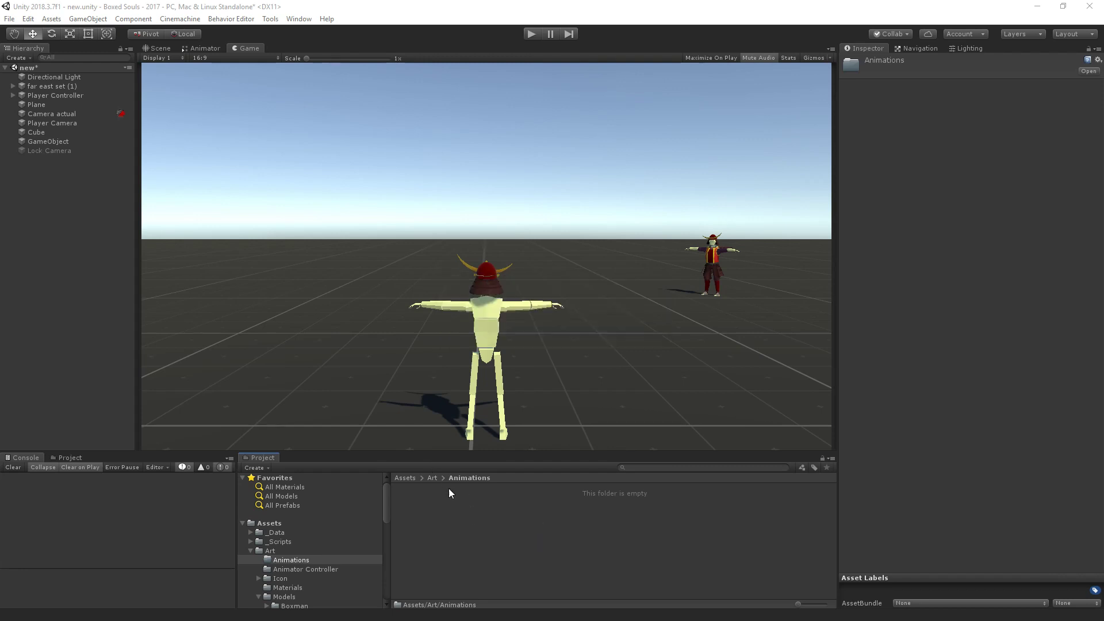
Bring the Idle model into the Animations folder and inspect it from the front in a widened preview
click(493, 486)
click(940, 333)
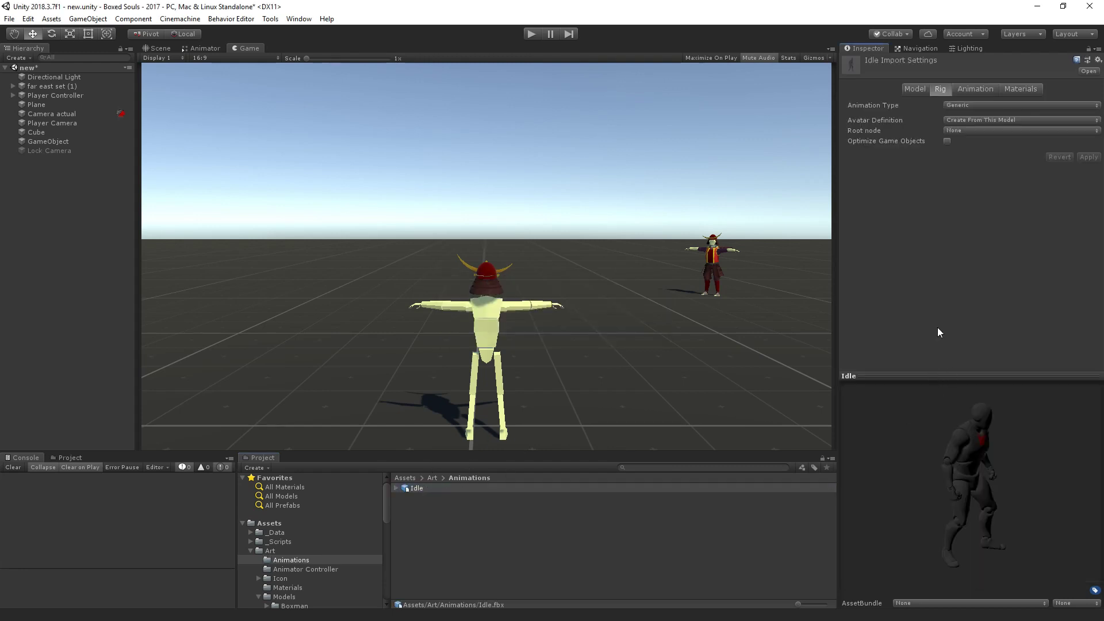
drag(932, 375, 930, 218)
drag(838, 296, 714, 300)
drag(1002, 361, 804, 357)
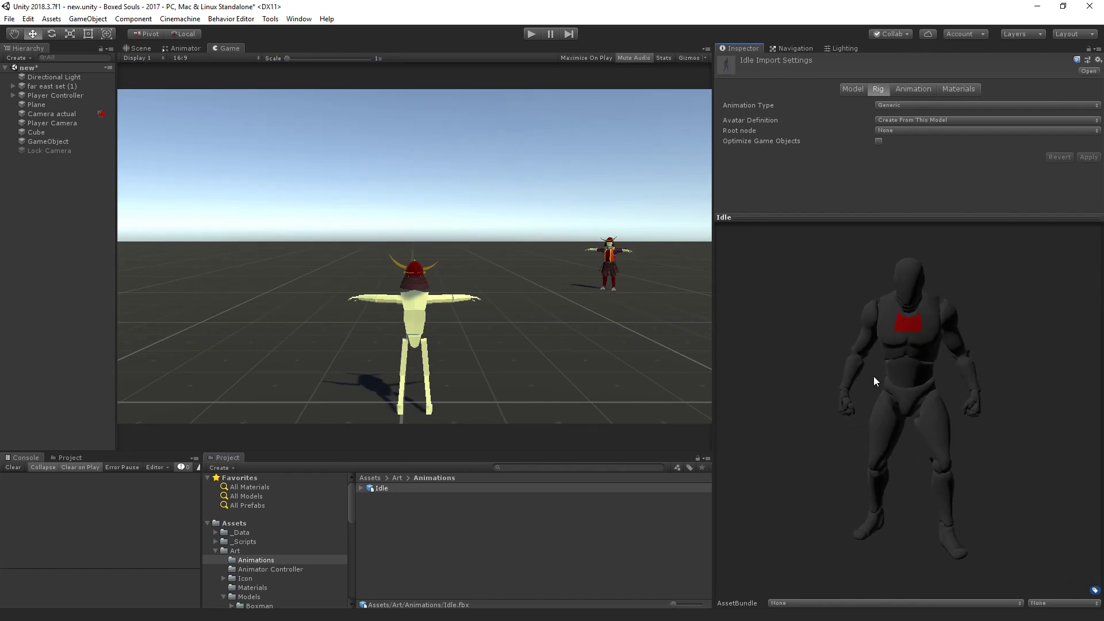
drag(929, 216, 919, 361)
Set the Idle model's rig Animation Type to Humanoid and apply it
click(888, 105)
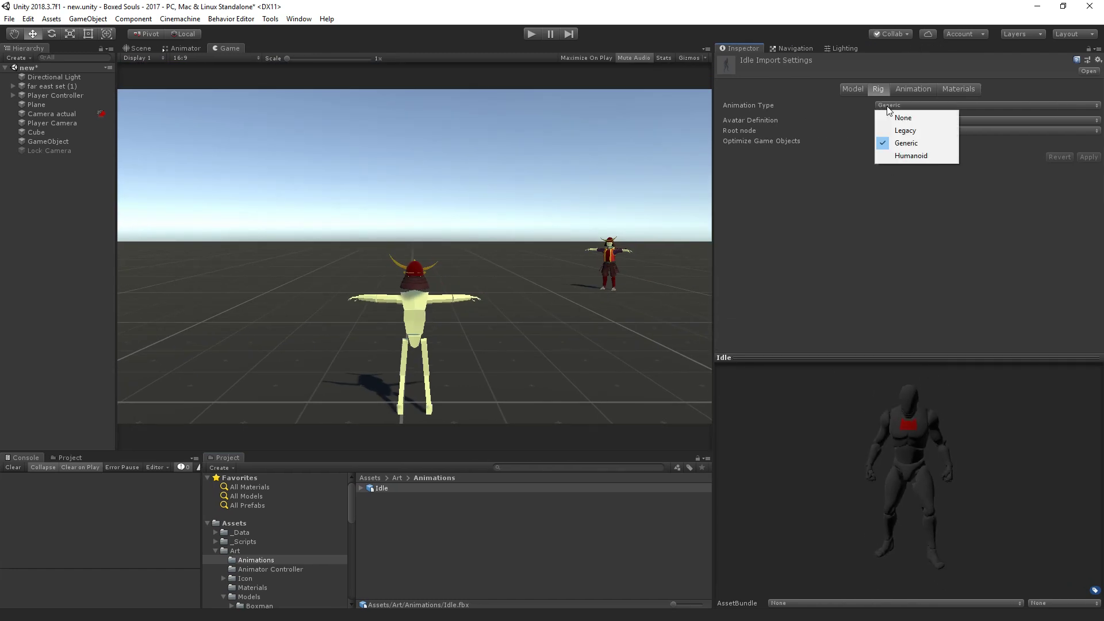
click(910, 156)
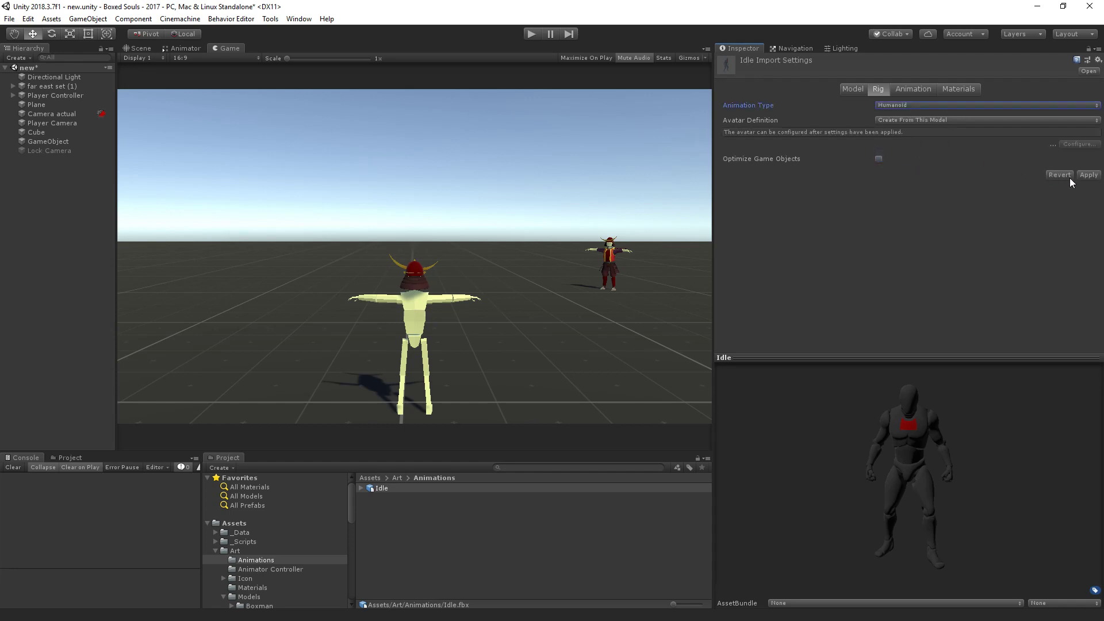
click(1087, 175)
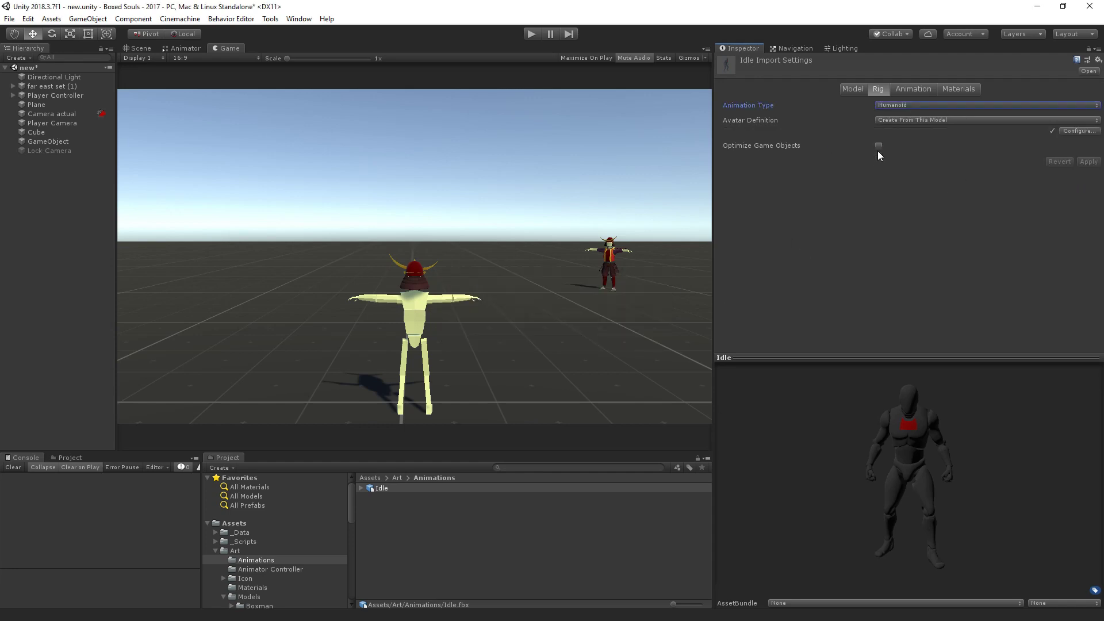
Save the scene changes and configure the Idle avatar with an enforced T-pose, finishing the avatar configuration
click(1080, 131)
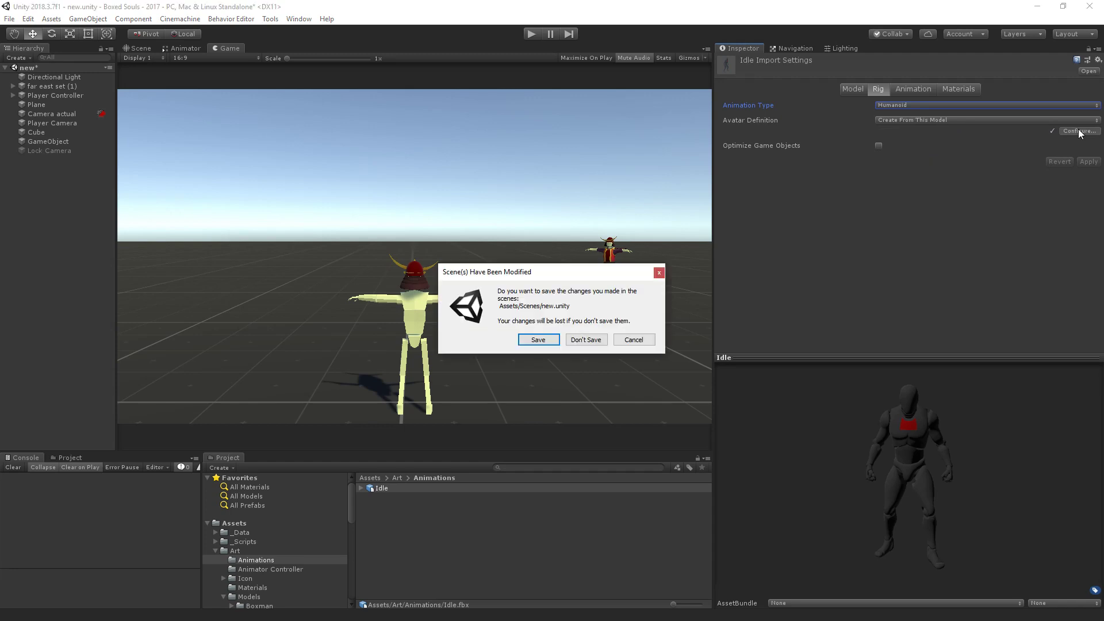
click(531, 343)
scroll(424, 262, up, 5)
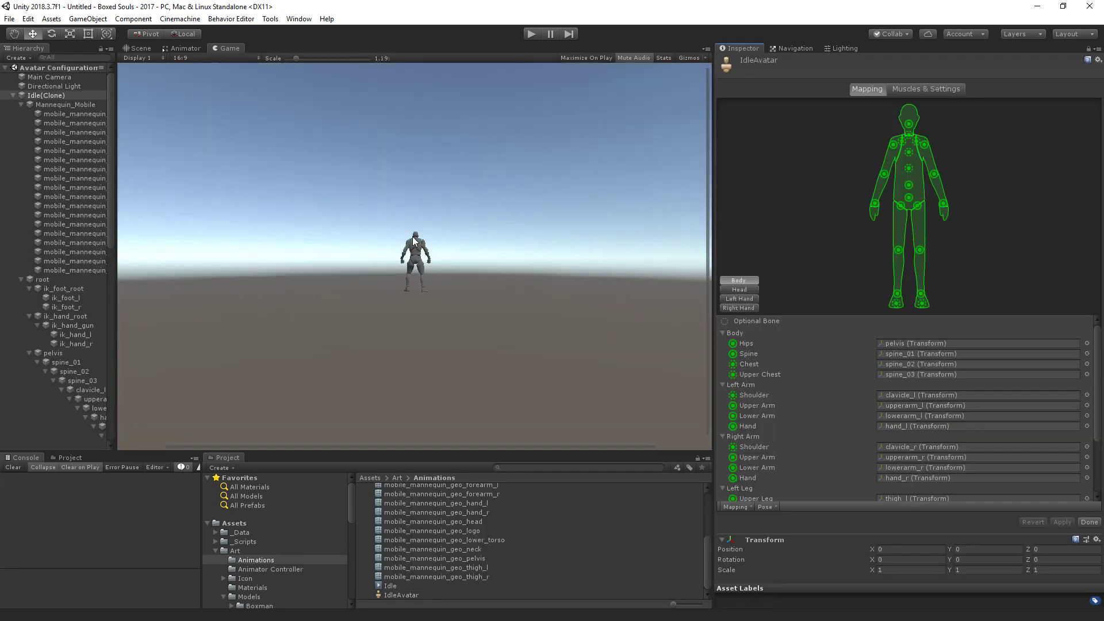
scroll(426, 268, down, 5)
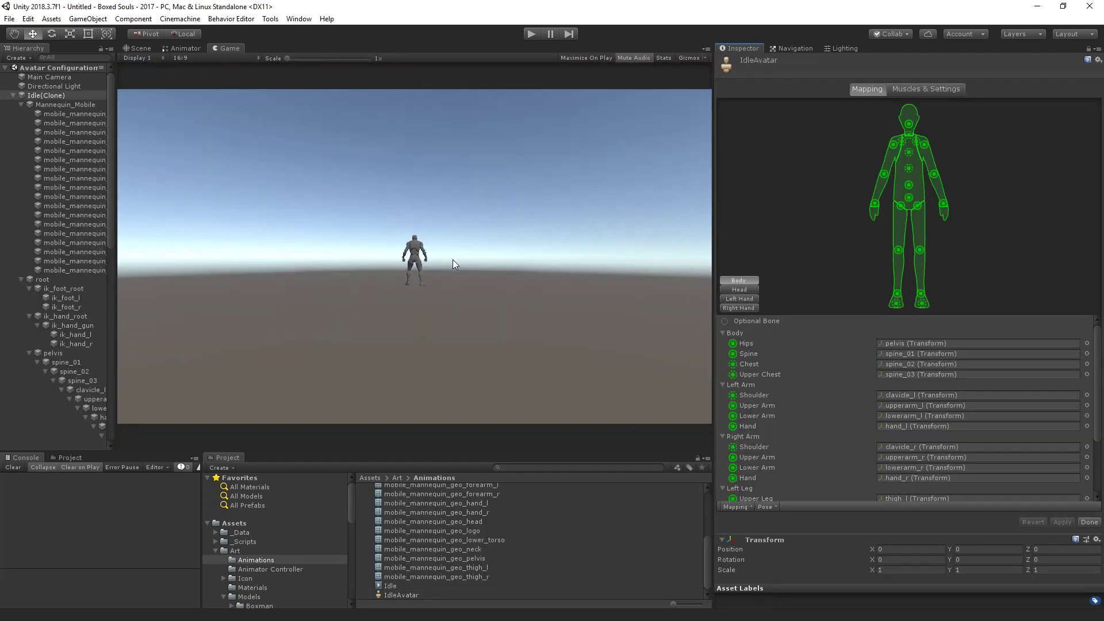
click(764, 507)
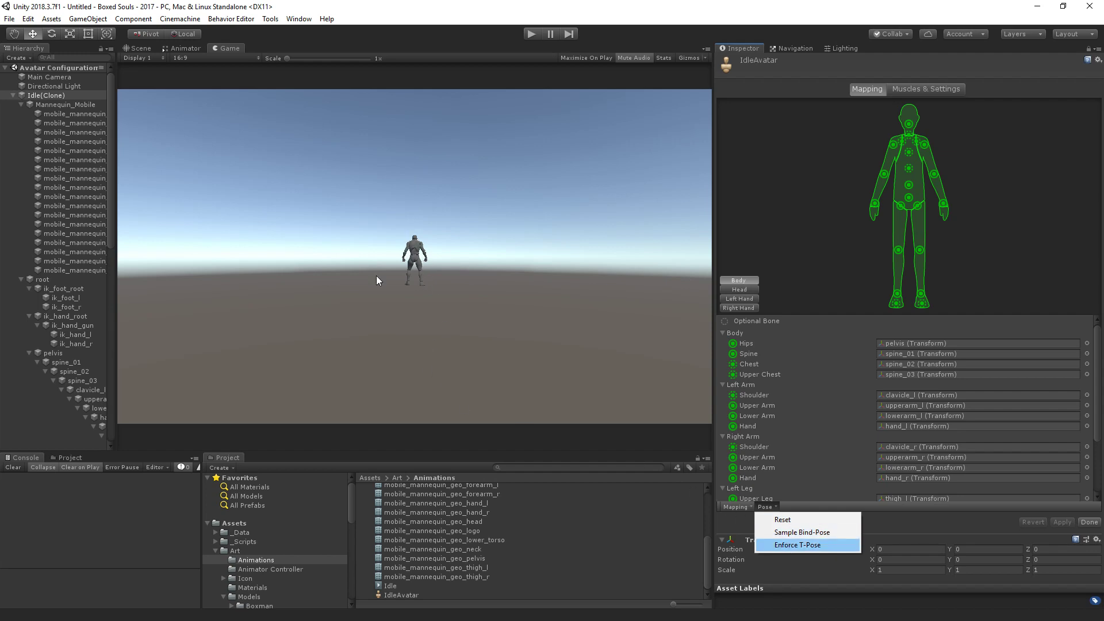
click(808, 545)
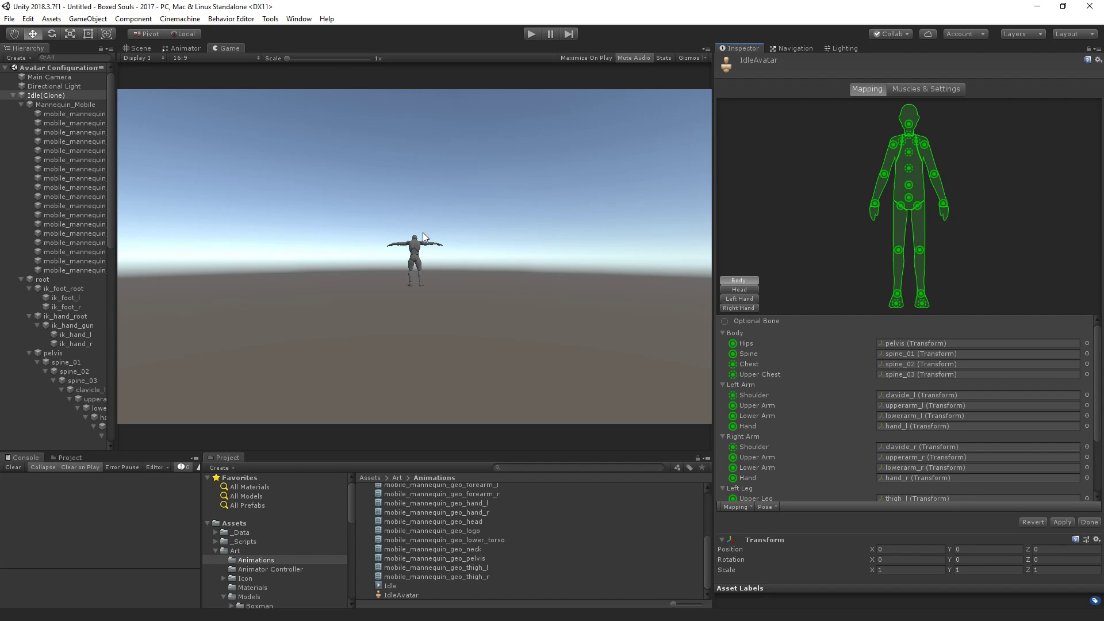
click(1086, 524)
click(595, 342)
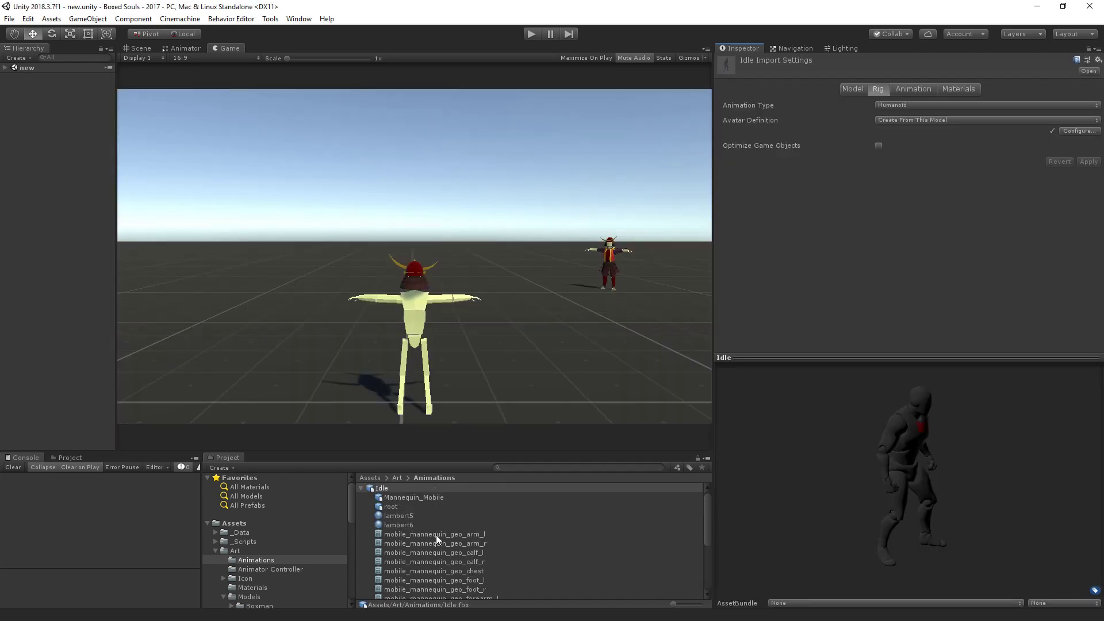
Create a folder named Locomotion inside Animations and move the Idle model into it
click(360, 489)
click(470, 529)
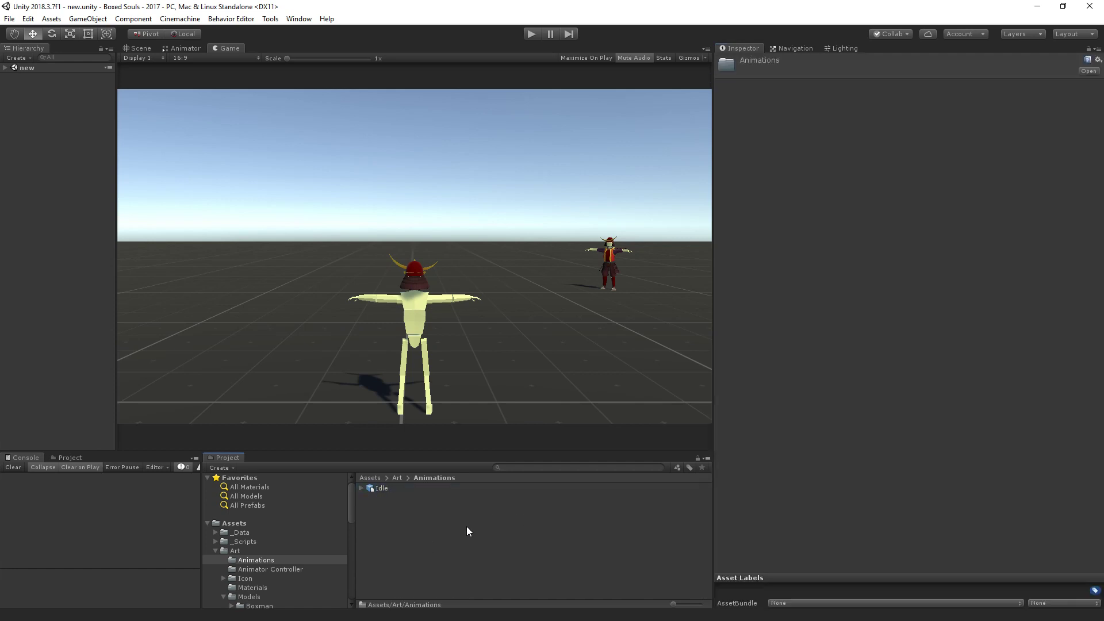
right_click(467, 526)
mouse_move(508, 256)
click(689, 151)
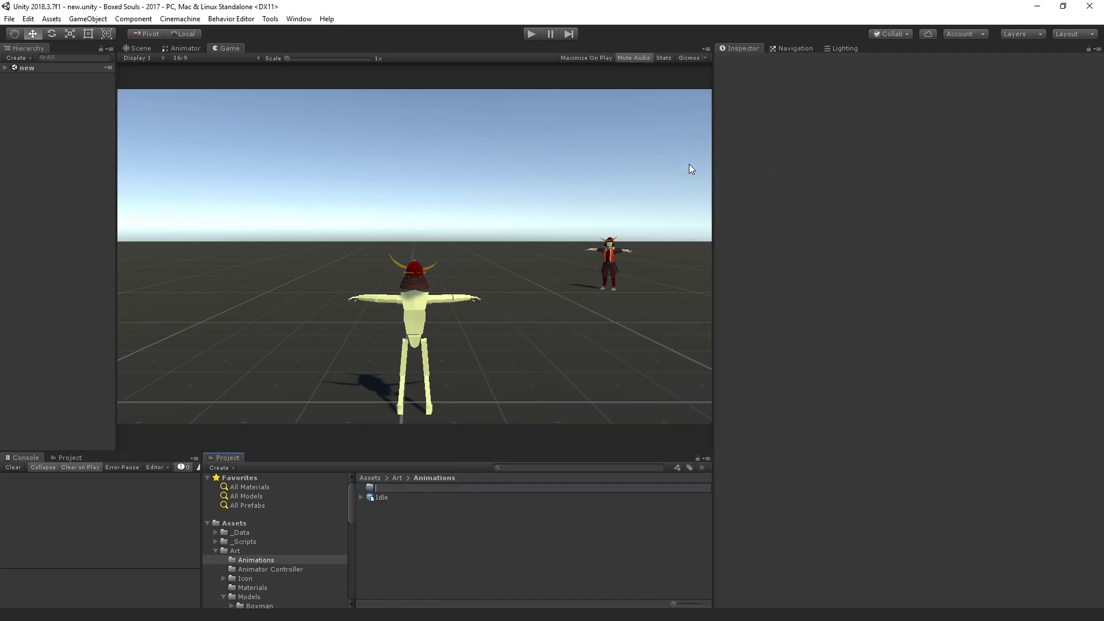
text(Locomotion)
key(Return)
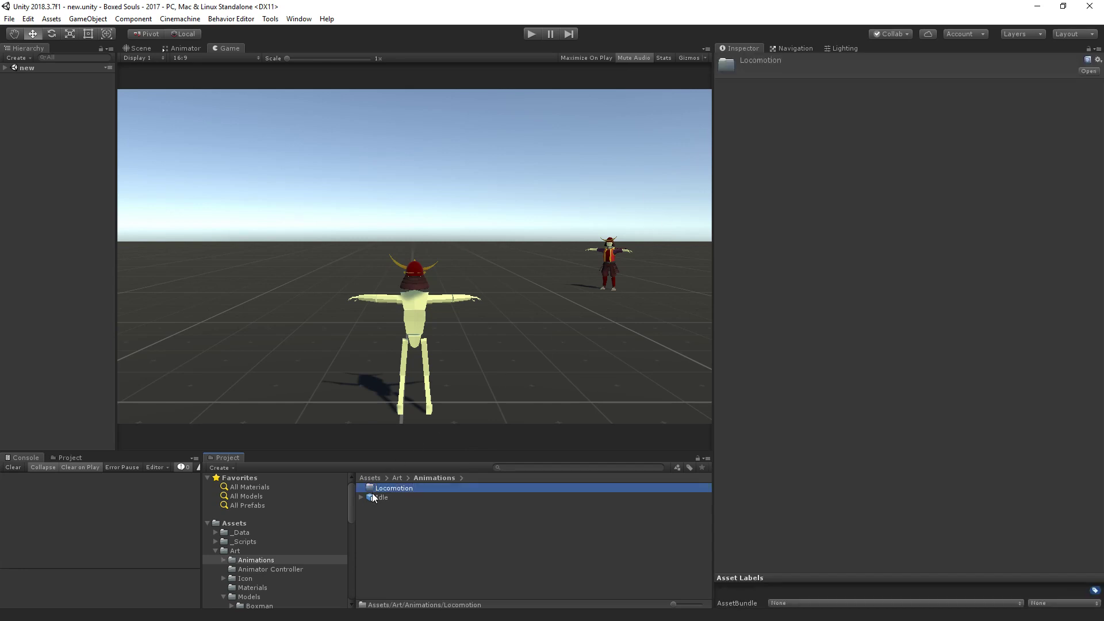
drag(372, 494, 396, 487)
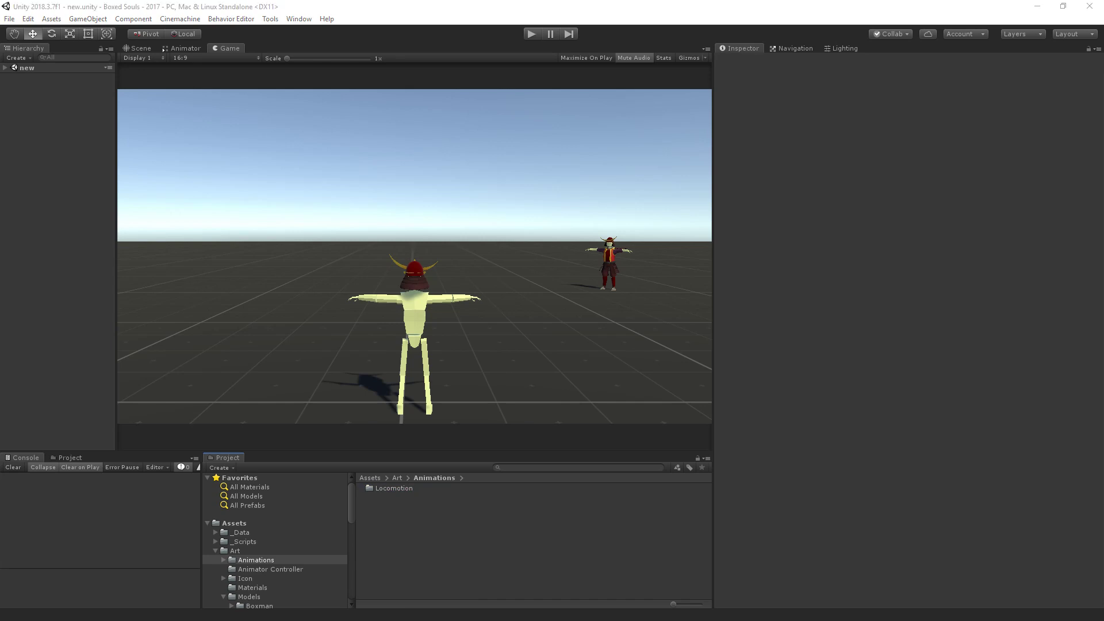
Import the Base Model into the Animations folder and inspect it from the front in the preview
drag(799, 513, 523, 537)
click(402, 497)
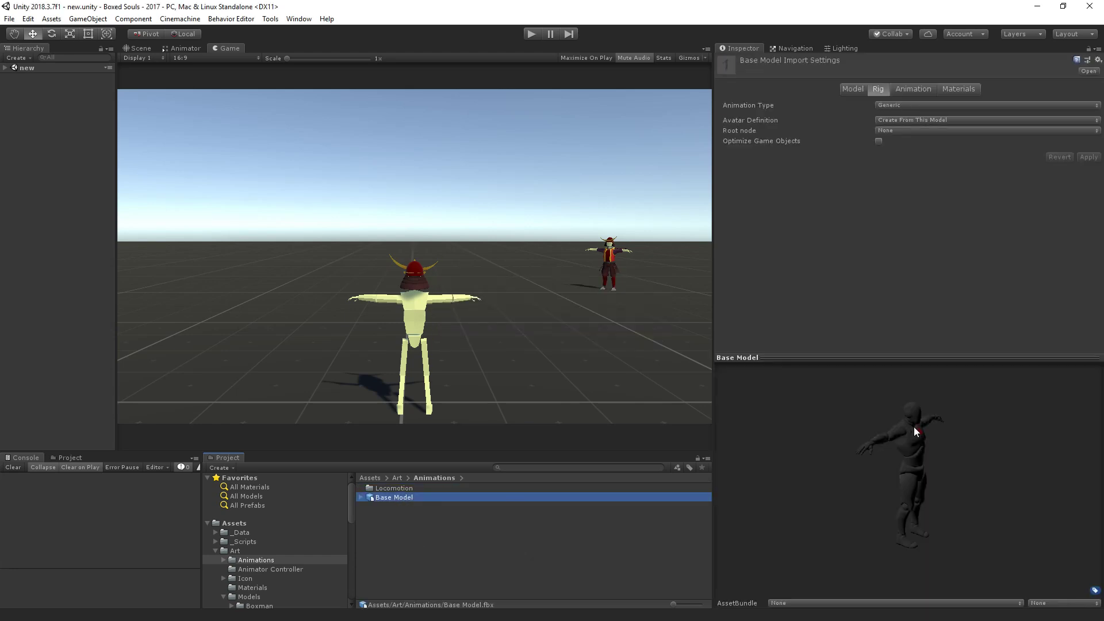
drag(944, 453, 828, 437)
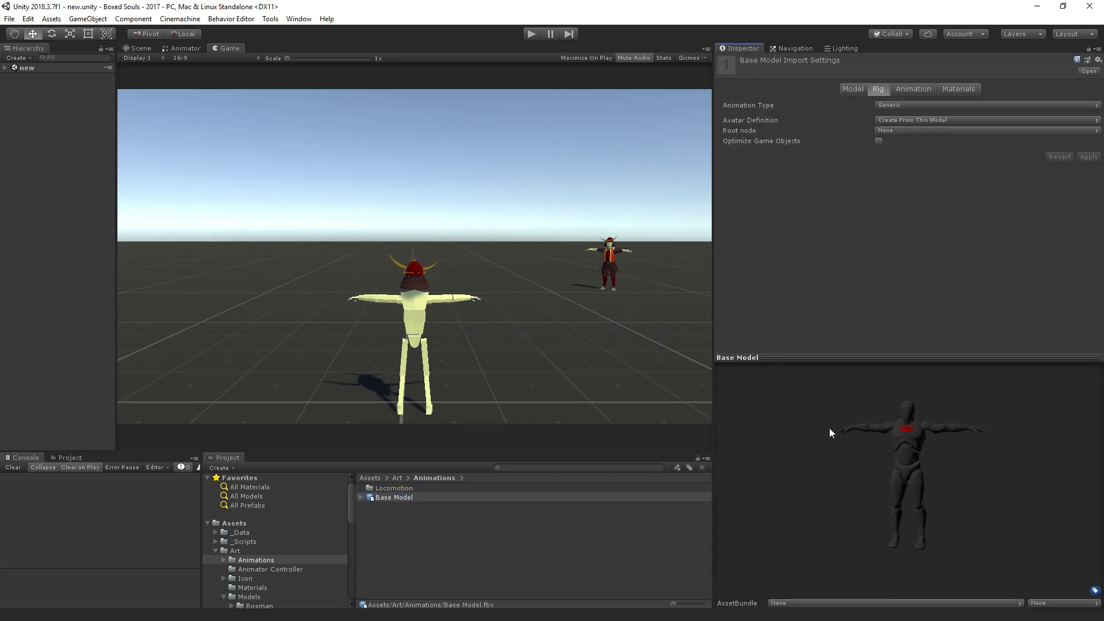
Set the Base Model's rig Animation Type to Humanoid and apply it
click(914, 102)
click(916, 153)
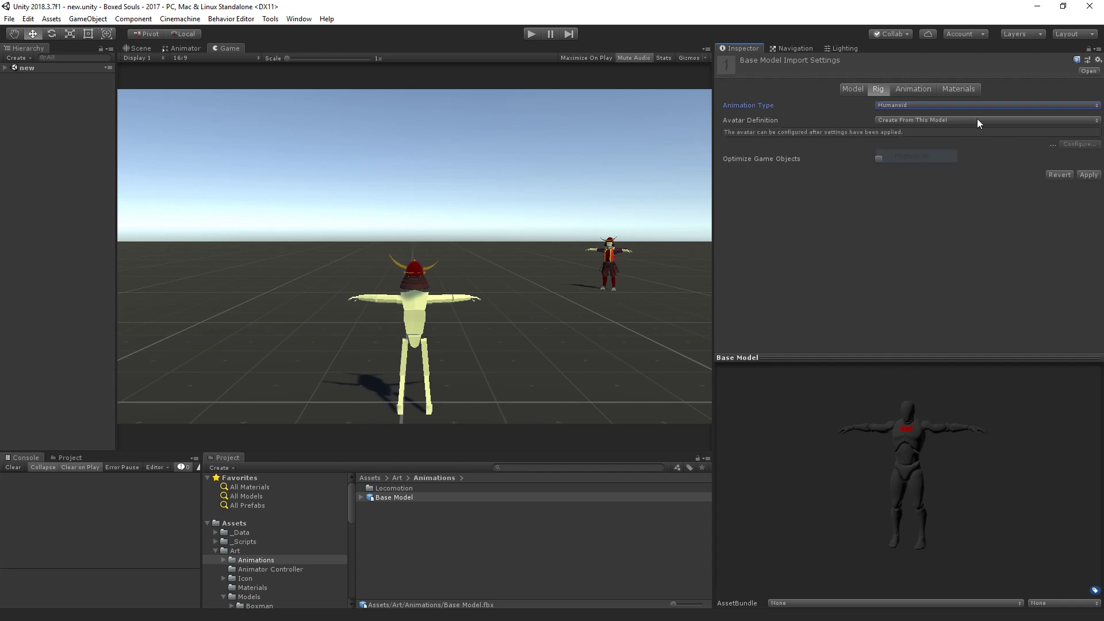
click(1087, 175)
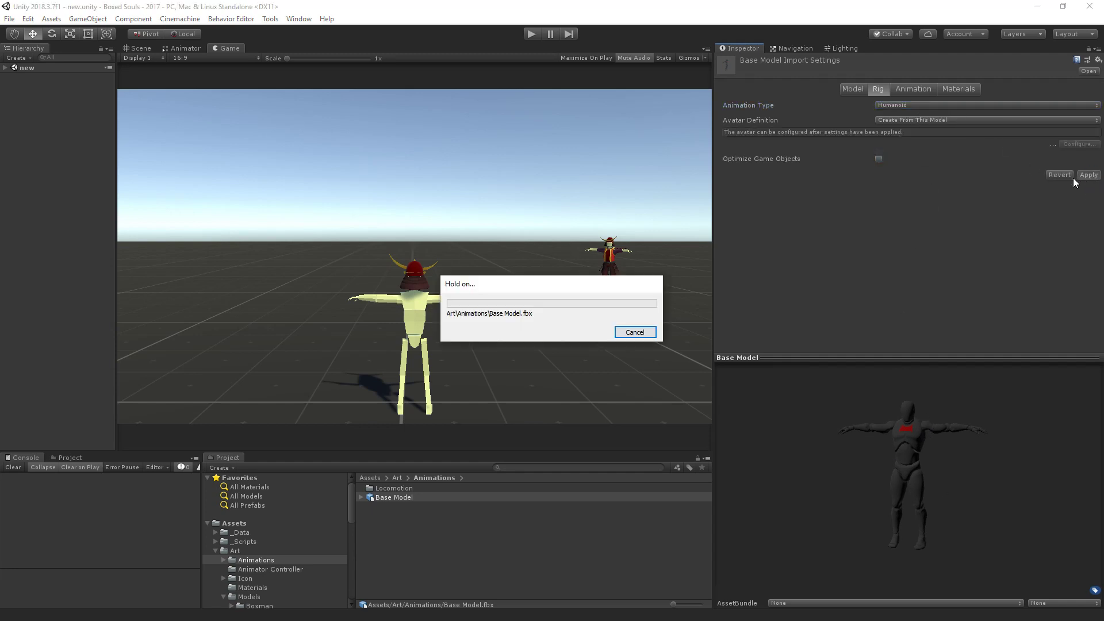
Configure the Base Model avatar by enforcing a T-pose, apply it and finish the avatar configuration
click(1081, 144)
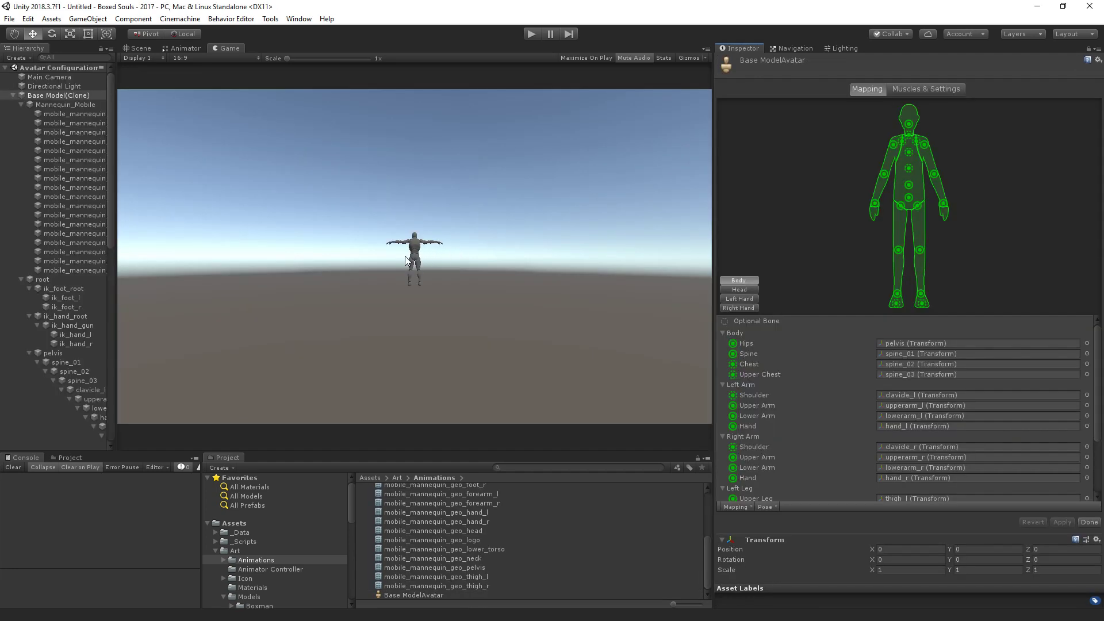
click(736, 506)
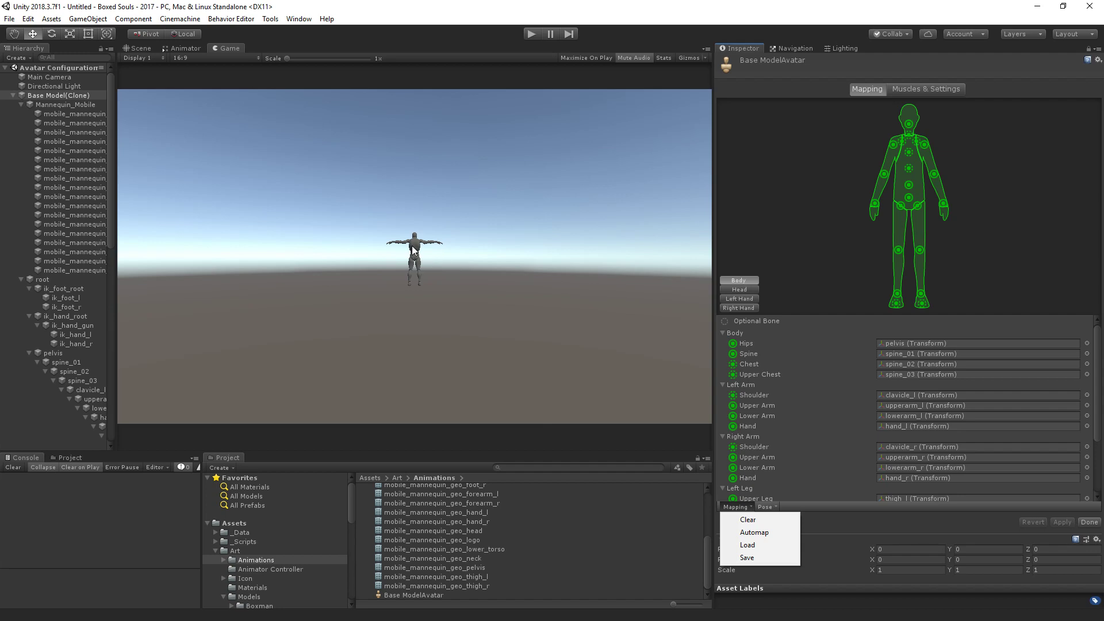
click(772, 506)
click(772, 506)
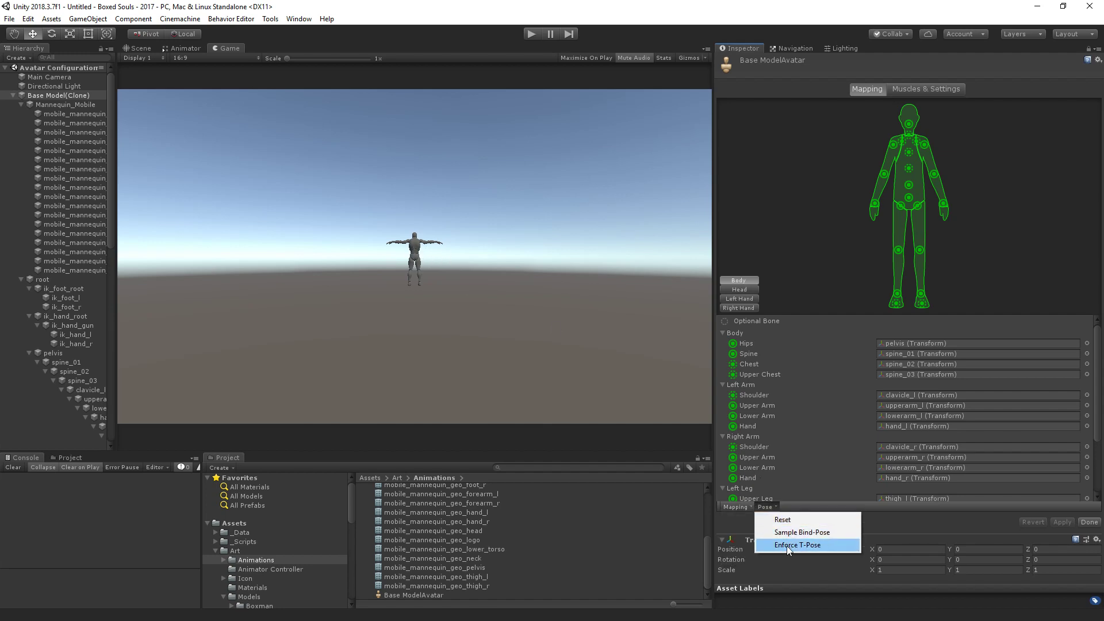
click(797, 545)
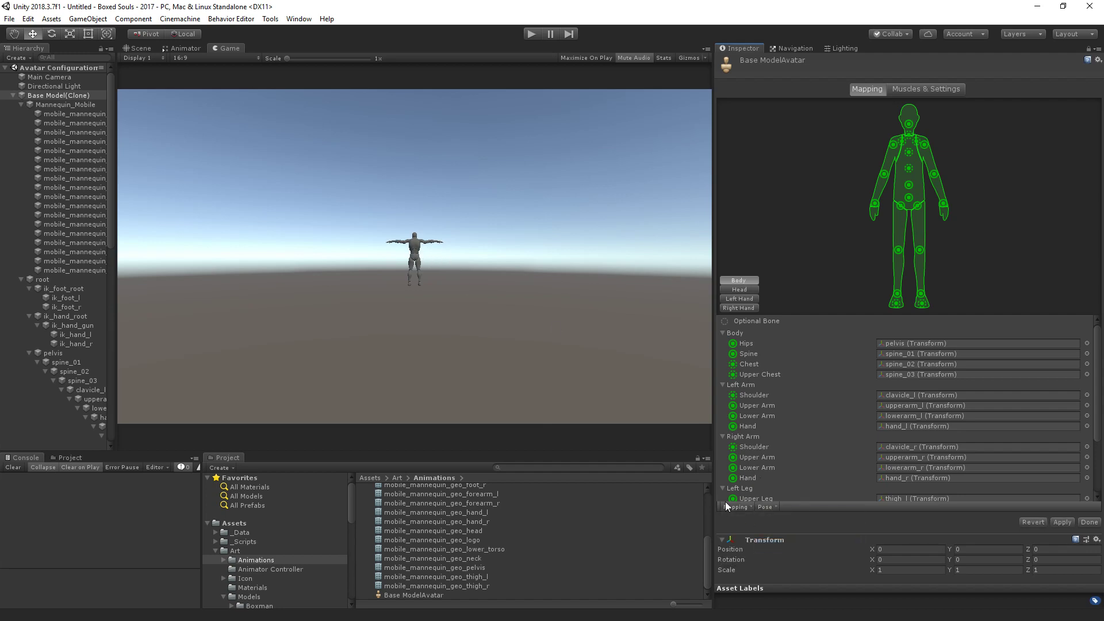
click(1072, 522)
click(1088, 524)
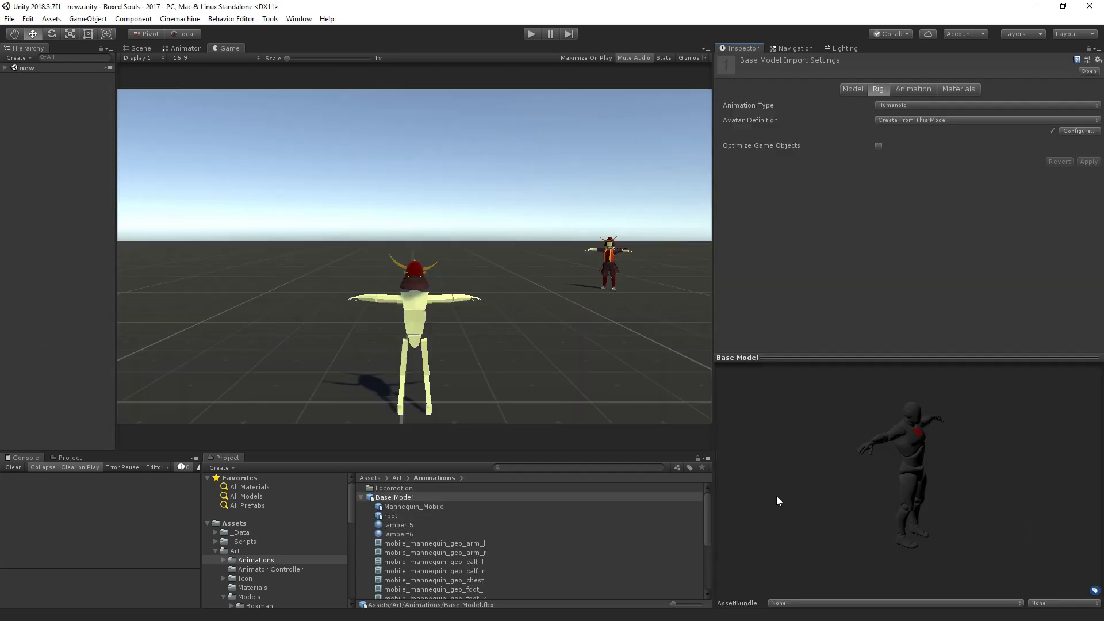
Set the Avatar Definition of the Idle model in the Locomotion folder to Copy From Other Avatar
click(361, 497)
double_click(394, 488)
click(402, 488)
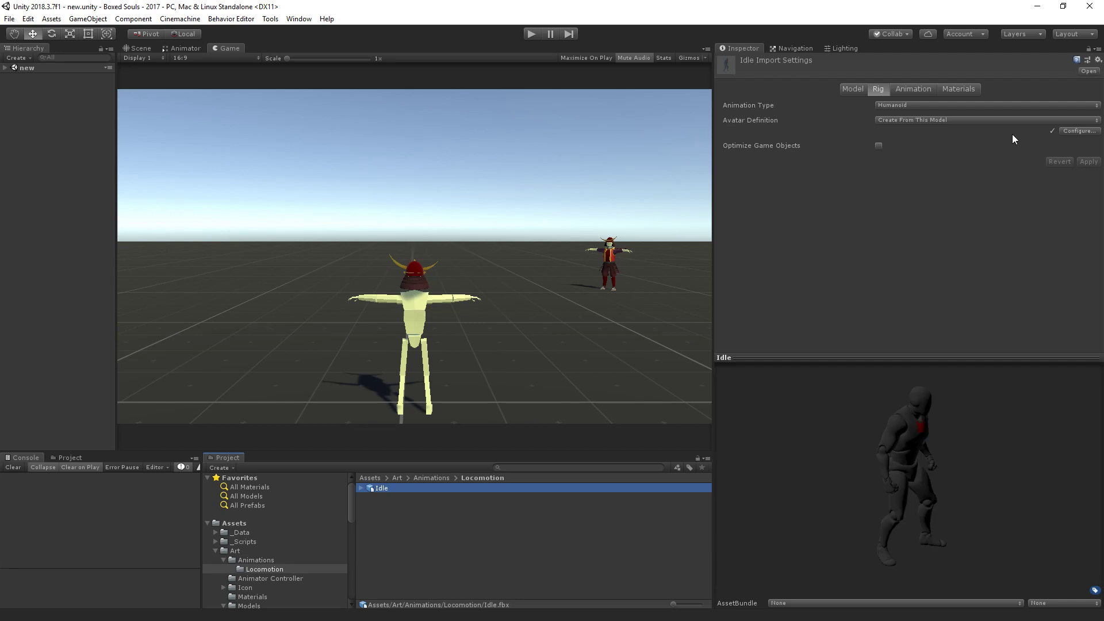
click(935, 121)
click(908, 144)
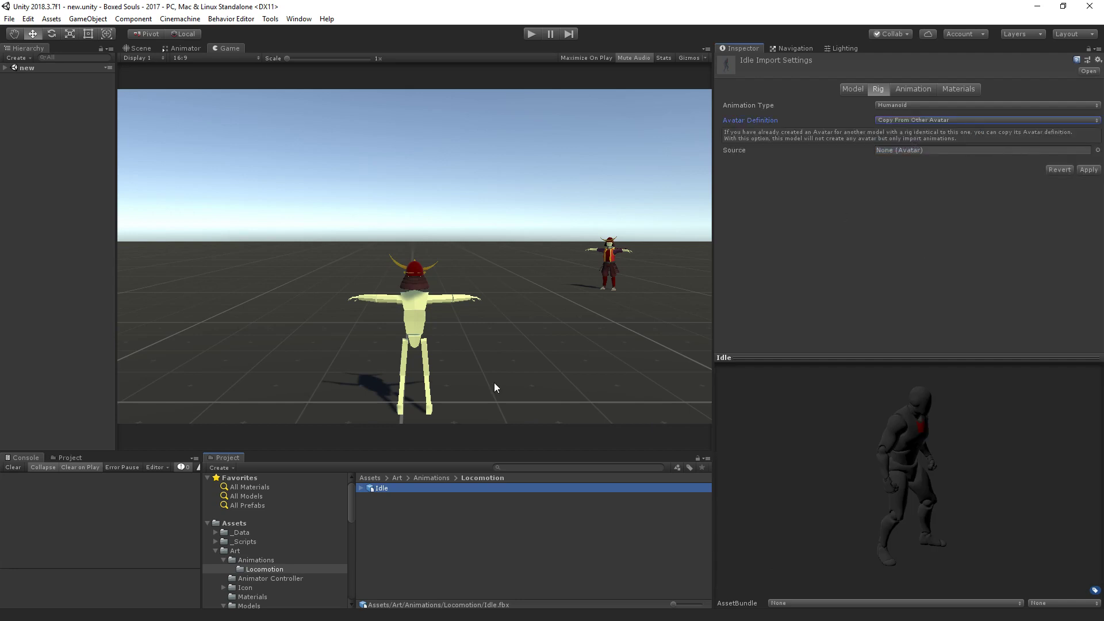
Assign the Base ModelAvatar from the Animations folder as the Idle model's avatar source and apply the rig settings
click(256, 561)
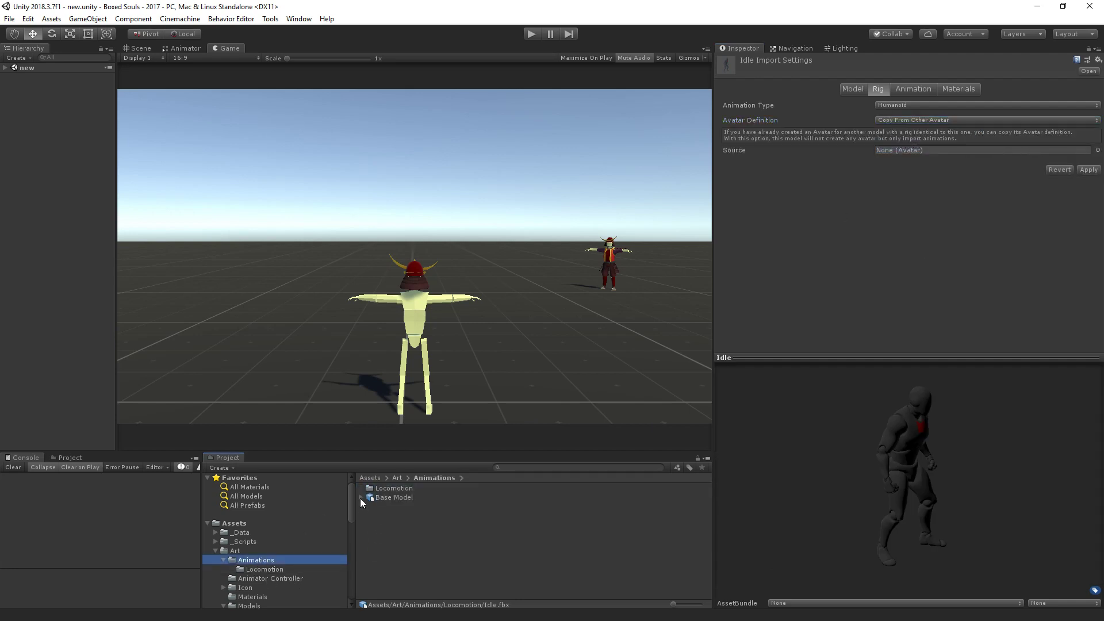
click(362, 498)
scroll(400, 575, down, 3)
drag(415, 595, 955, 151)
click(1088, 169)
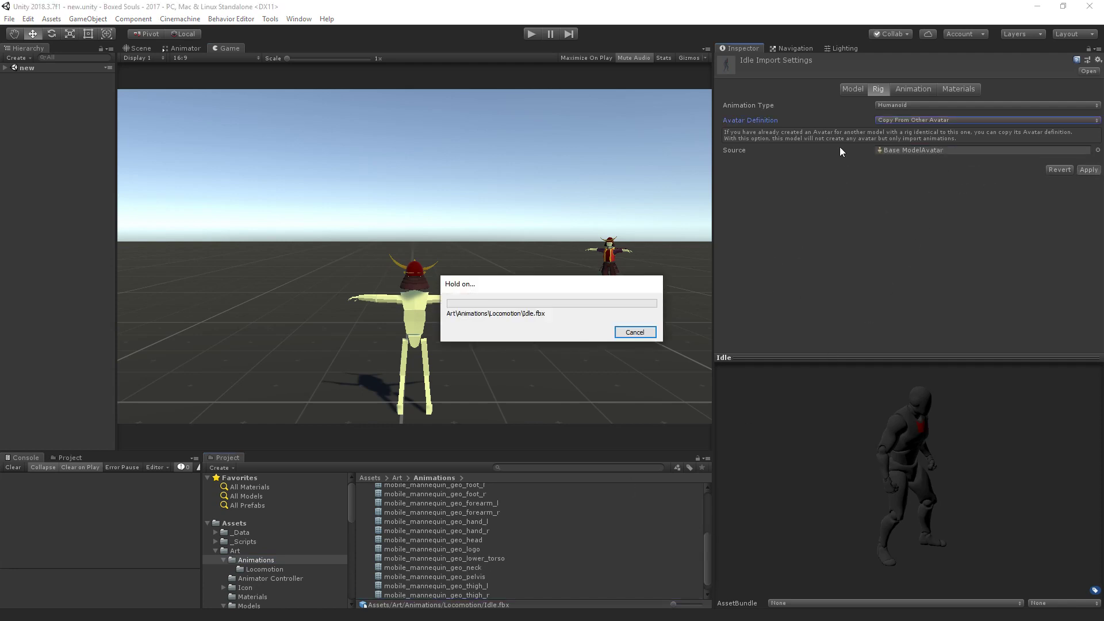
Show the Idle model's animation import settings and look at the clip preview
click(916, 90)
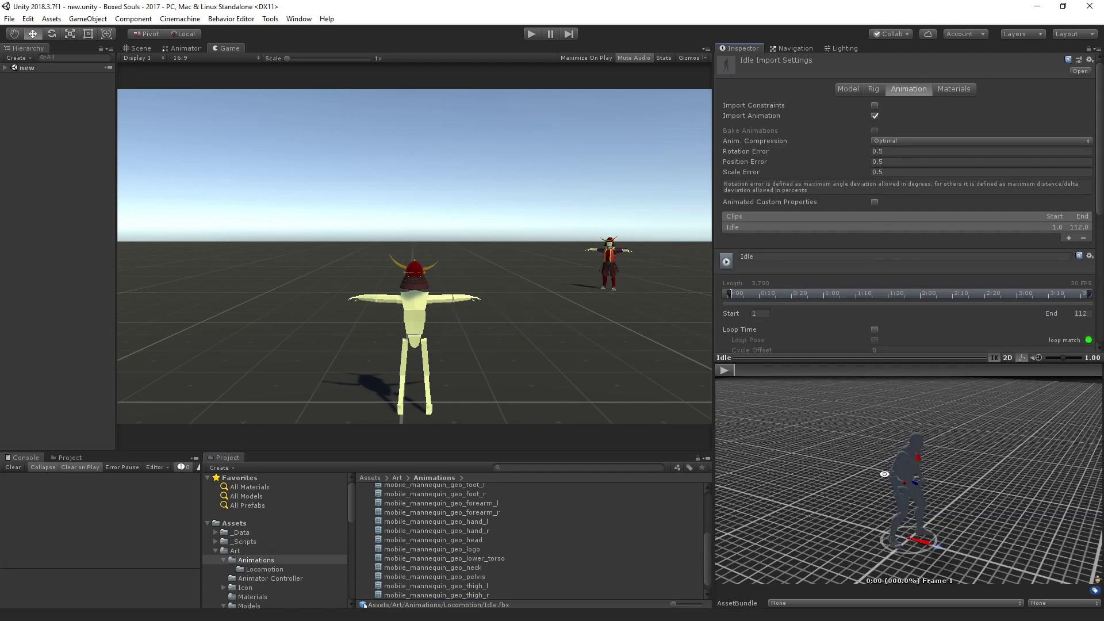
mouse_move(885, 474)
mouse_down()
mouse_move(793, 457)
mouse_move(886, 453)
mouse_up()
Expand the new scene's hierarchy and bring up the Idle model's import settings again from the Locomotion folder
click(7, 76)
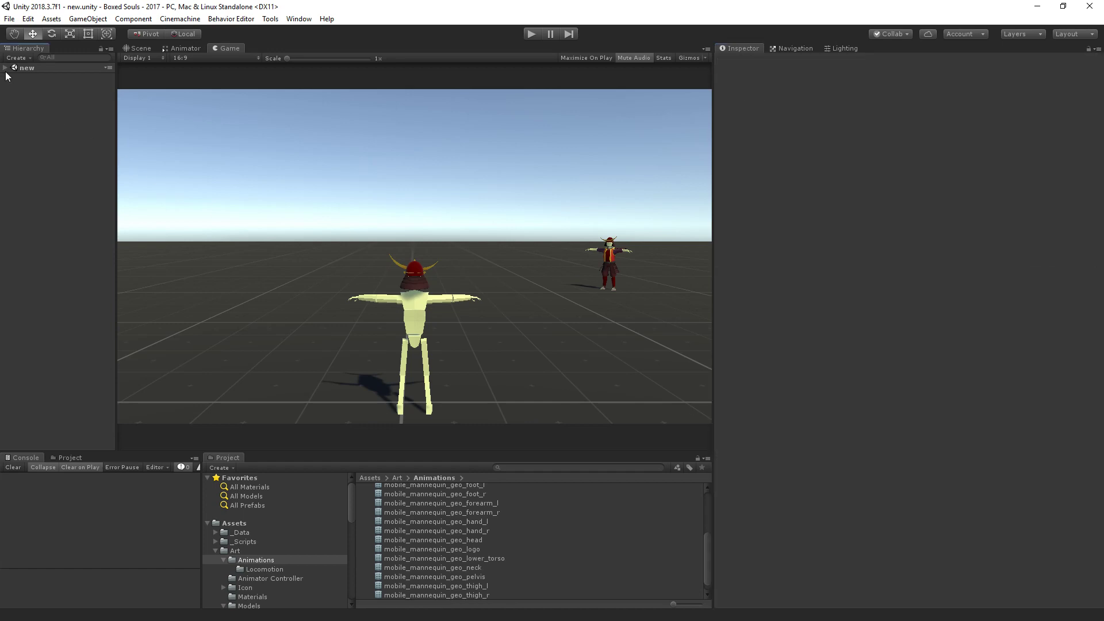
click(5, 68)
scroll(436, 548, up, 4)
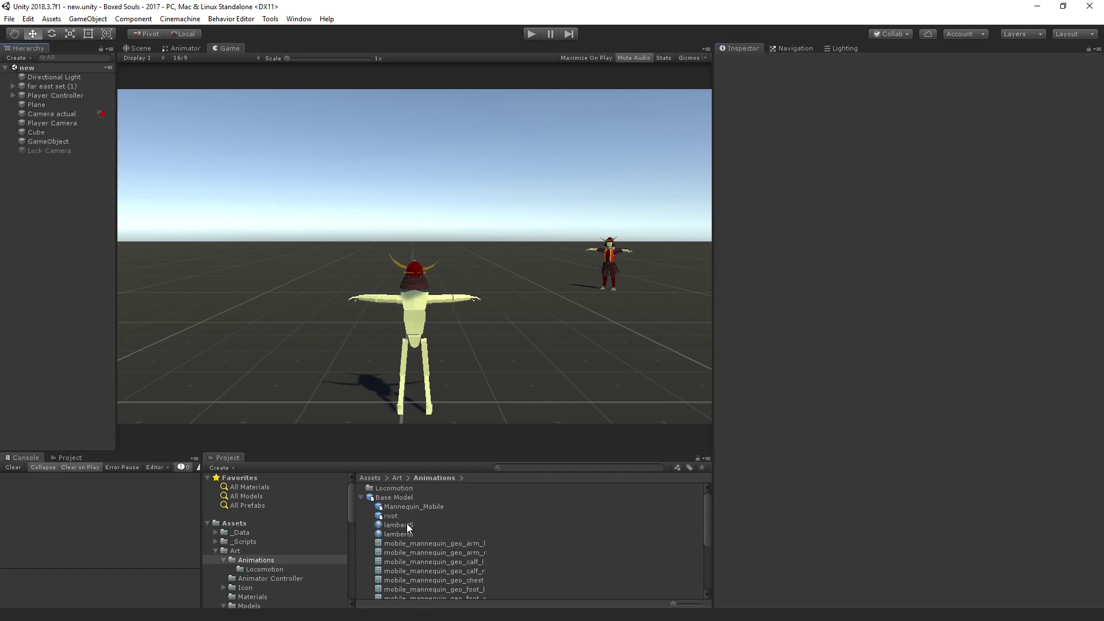
click(367, 499)
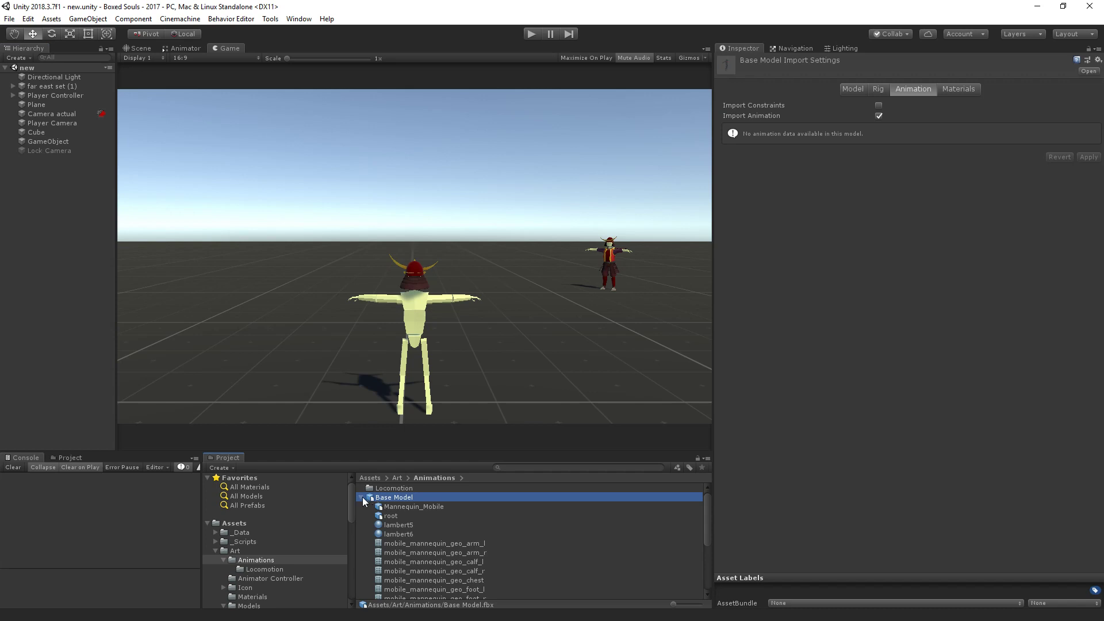
click(362, 497)
double_click(399, 489)
click(395, 488)
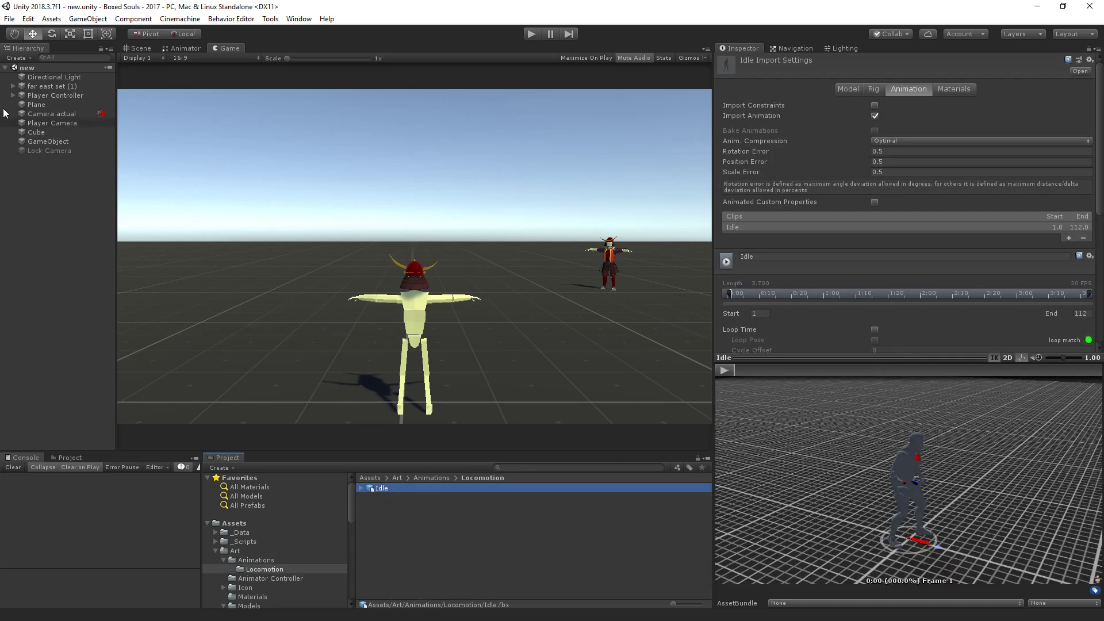
Use the far east set character under Player Controller as the preview model, play the Idle clip and view it from behind
click(12, 95)
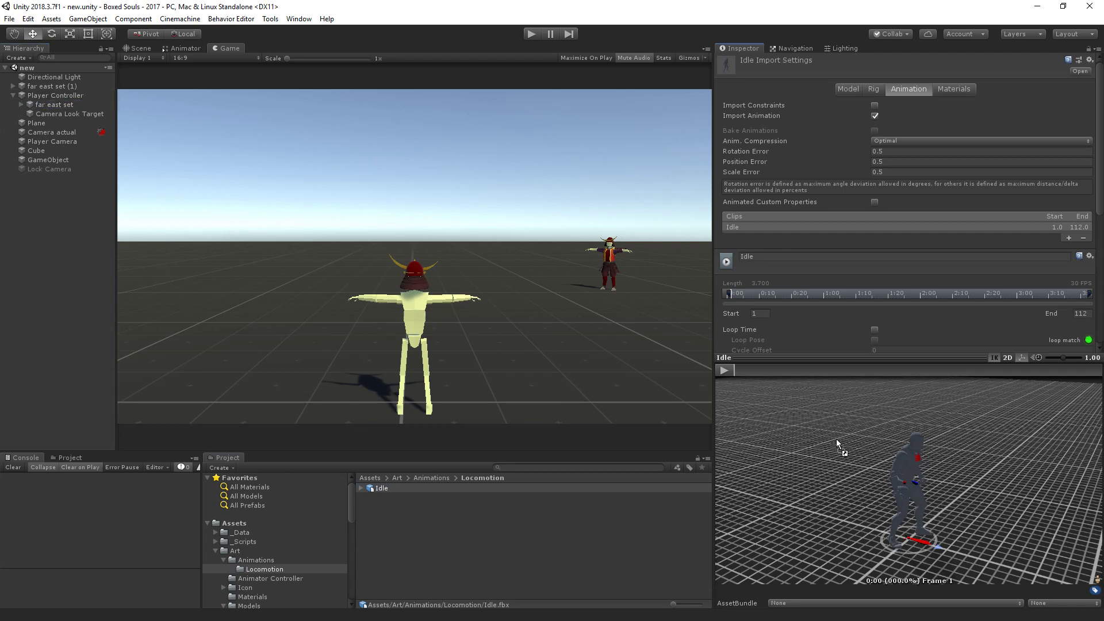
drag(864, 451, 781, 384)
click(725, 371)
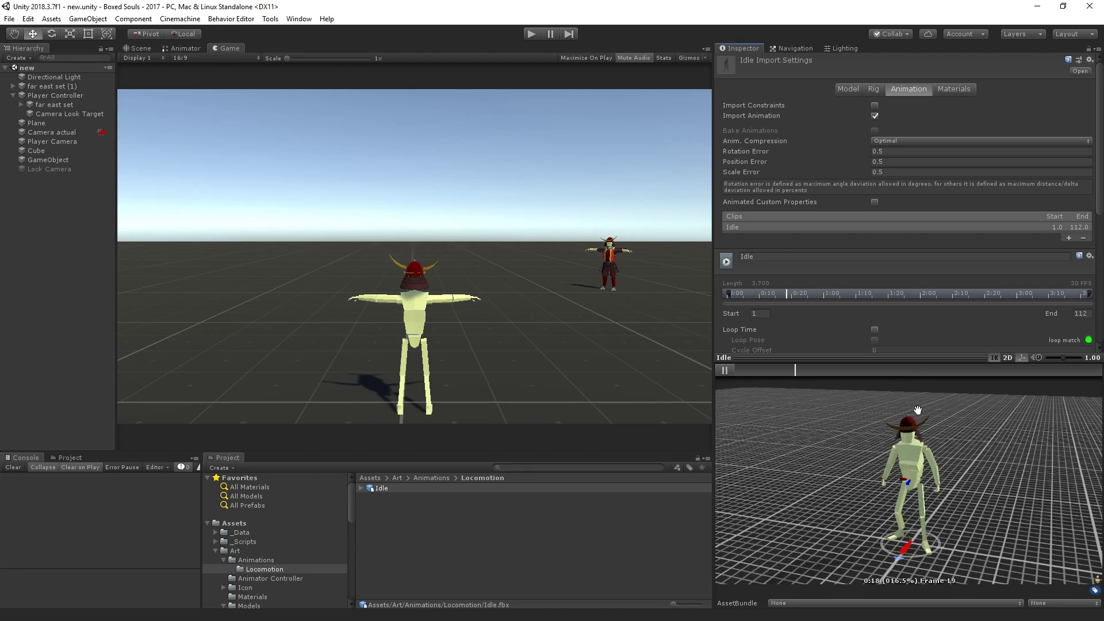
drag(860, 480, 743, 442)
click(725, 370)
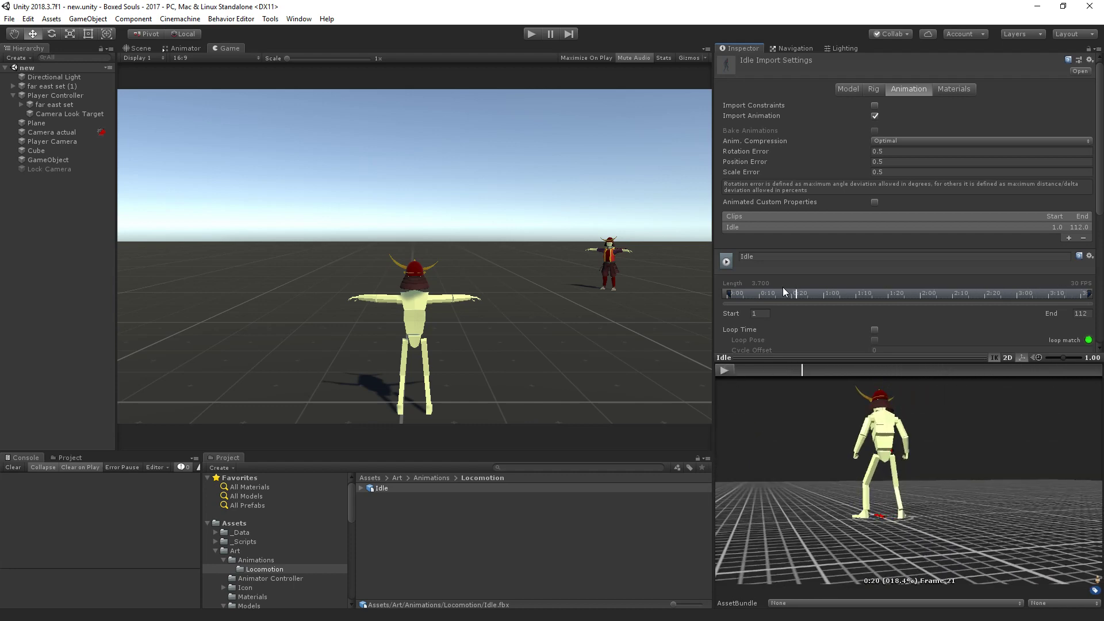
Enable Loop Time for the Idle clip and bake its root transform rotation into the pose, based upon Original
scroll(783, 288, down, 4)
click(875, 192)
click(887, 248)
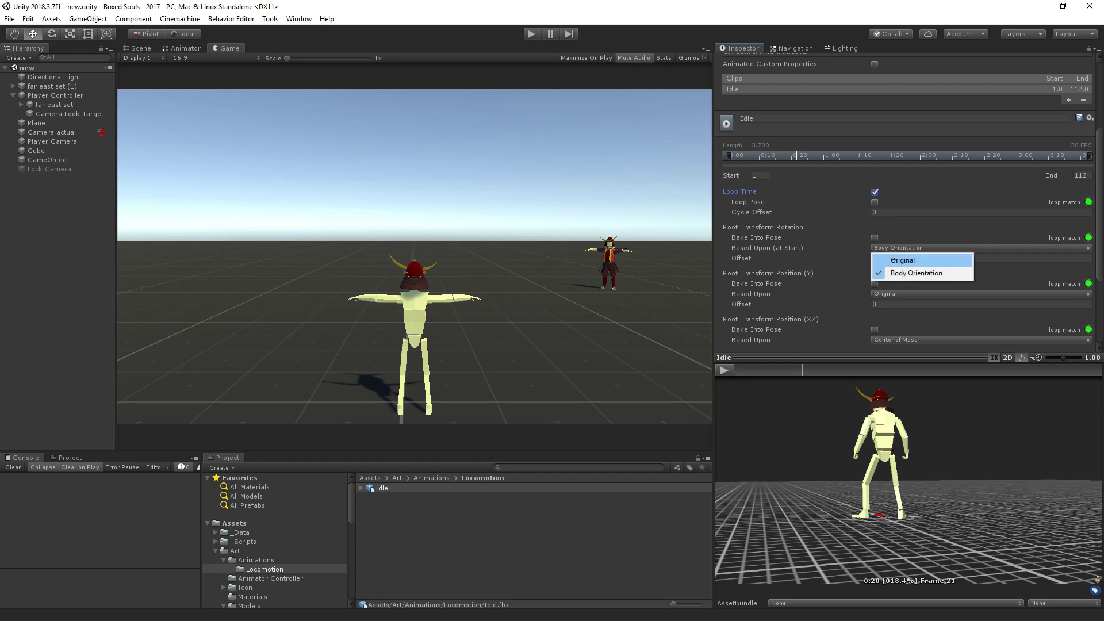
click(897, 261)
click(875, 238)
Bake the Idle clip's root transform position (Y) into the pose, keeping it based upon Original, and apply the import settings
scroll(888, 282, down, 2)
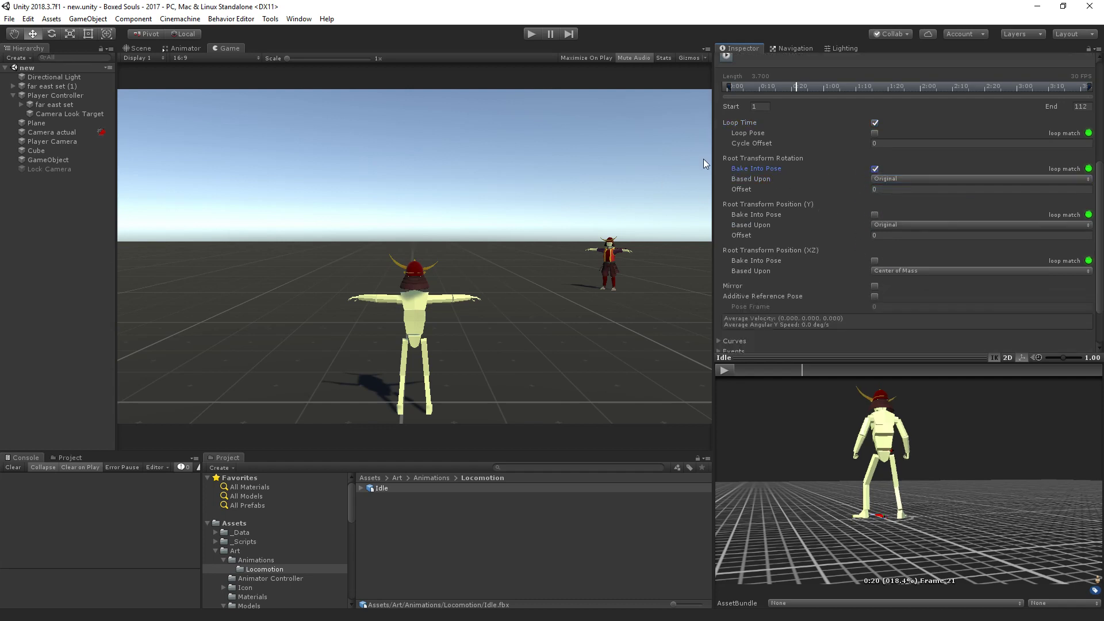
click(875, 215)
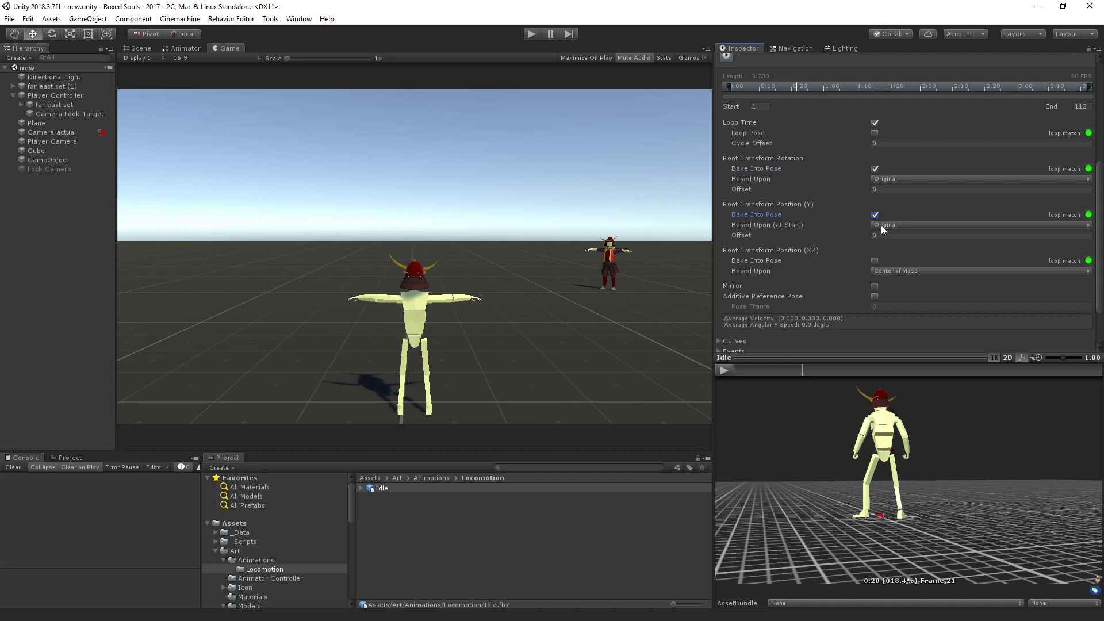
click(881, 225)
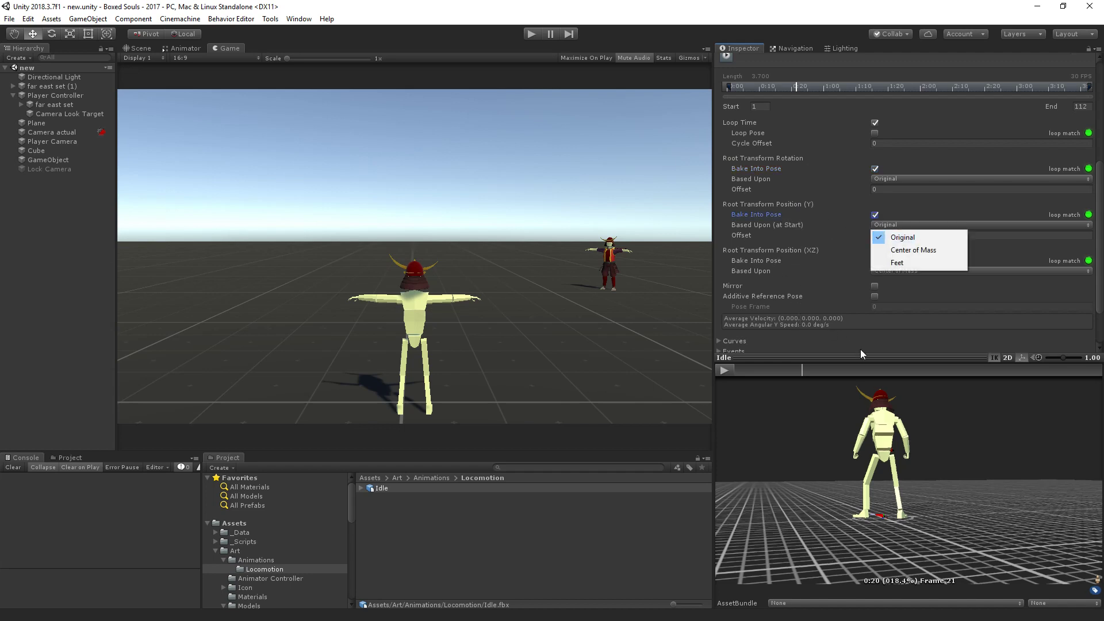
click(898, 346)
scroll(1013, 334, down, 2)
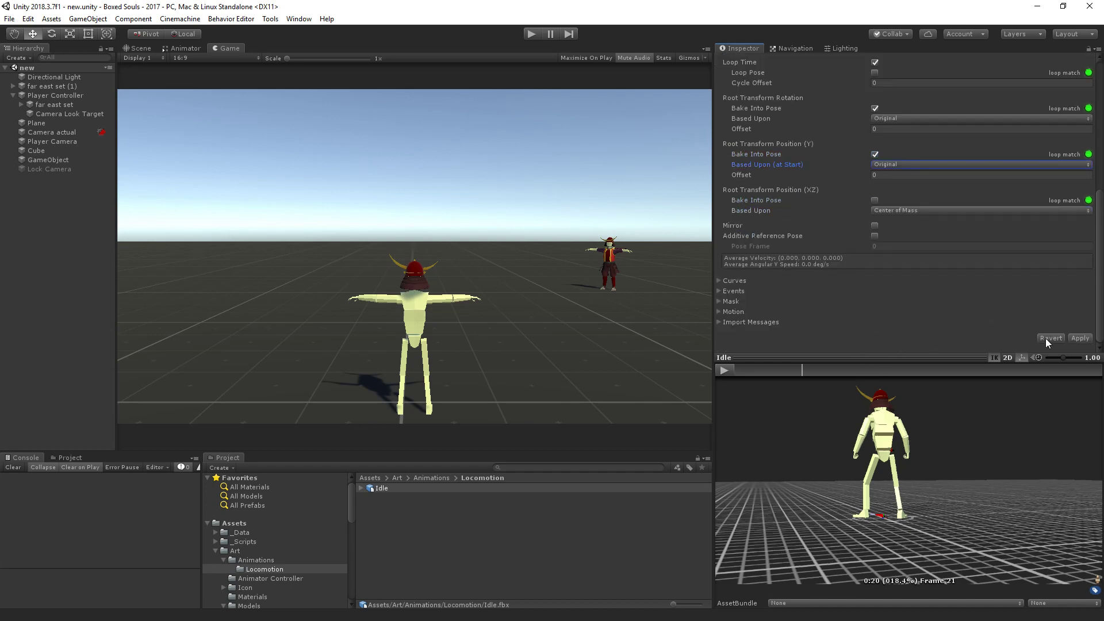
click(1079, 340)
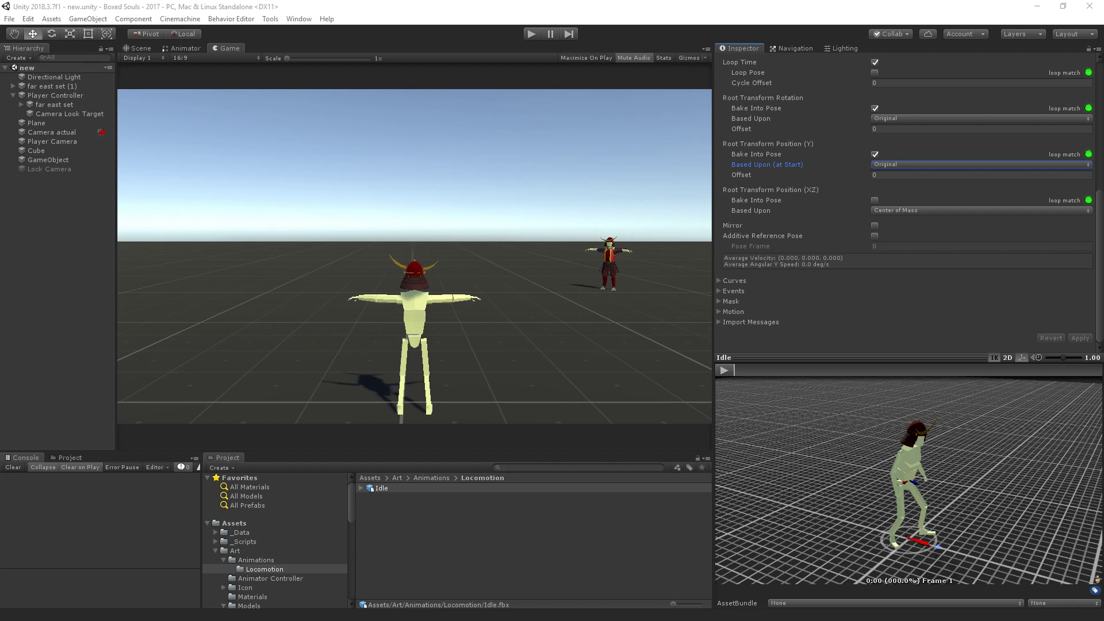
Import the ten jog, sprint and walk models into the Locomotion folder and set them all to Humanoid with Copy From Other Avatar
drag(381, 489, 482, 529)
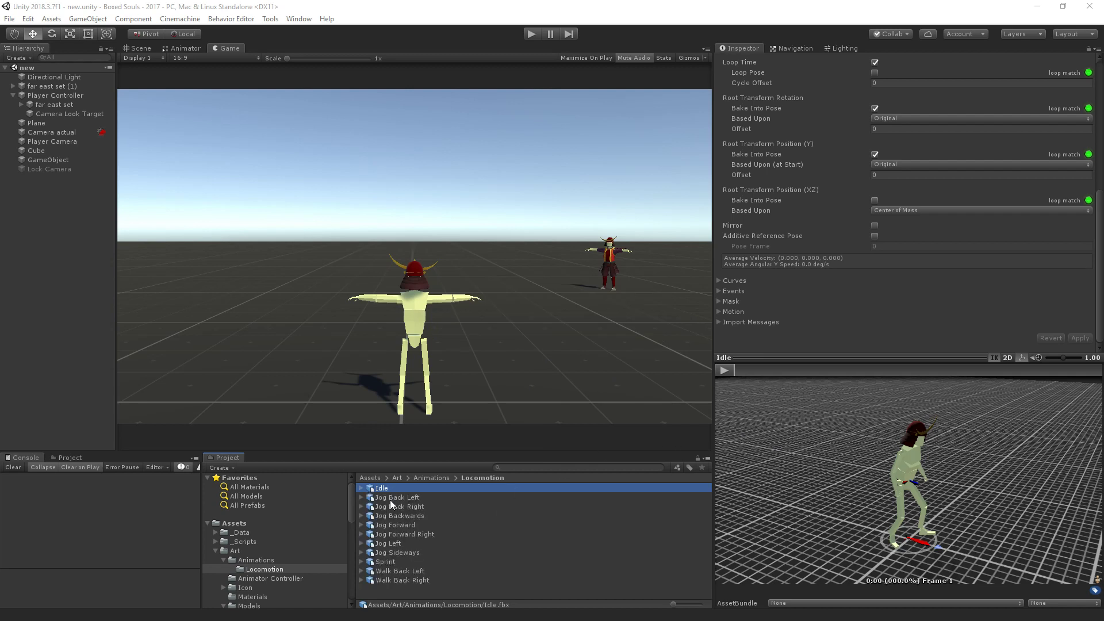
click(390, 498)
shift+click(405, 579)
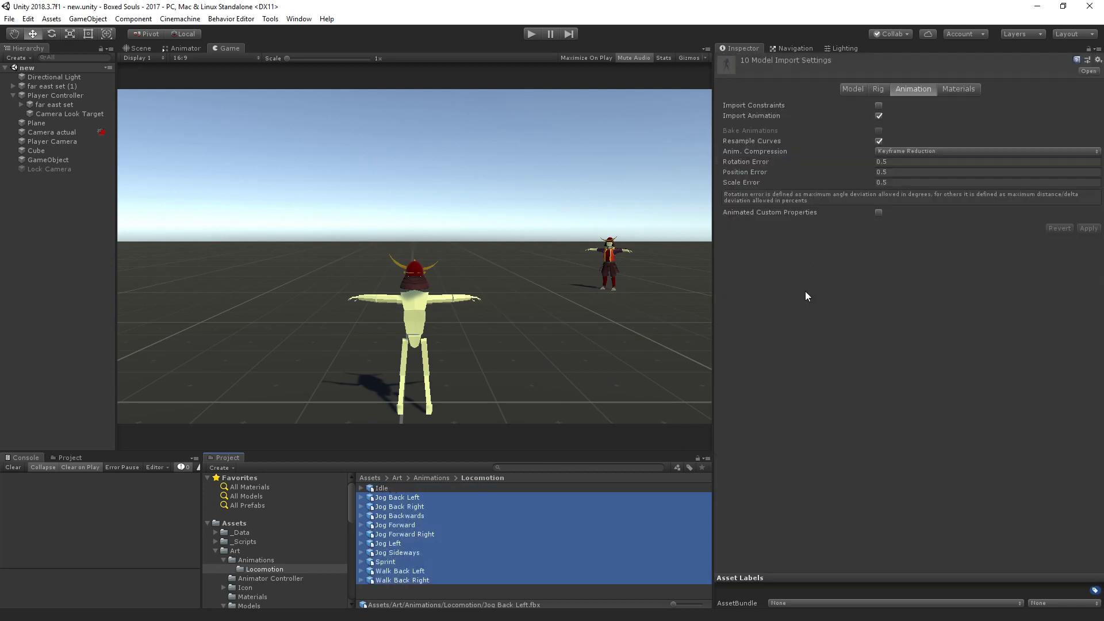
click(880, 91)
click(922, 104)
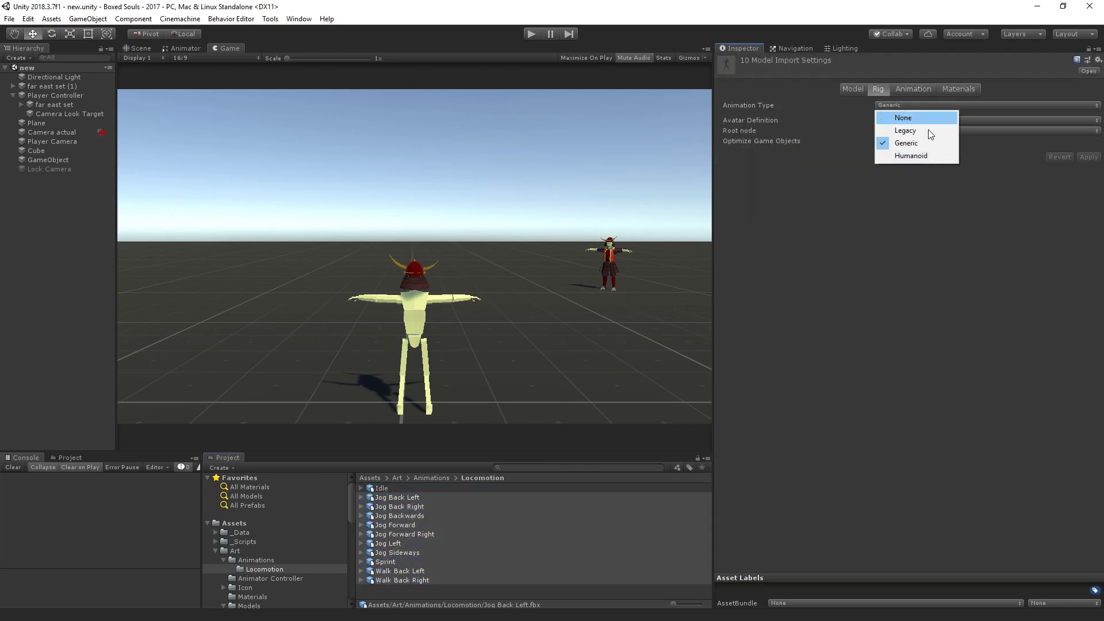
click(920, 158)
click(930, 121)
click(930, 147)
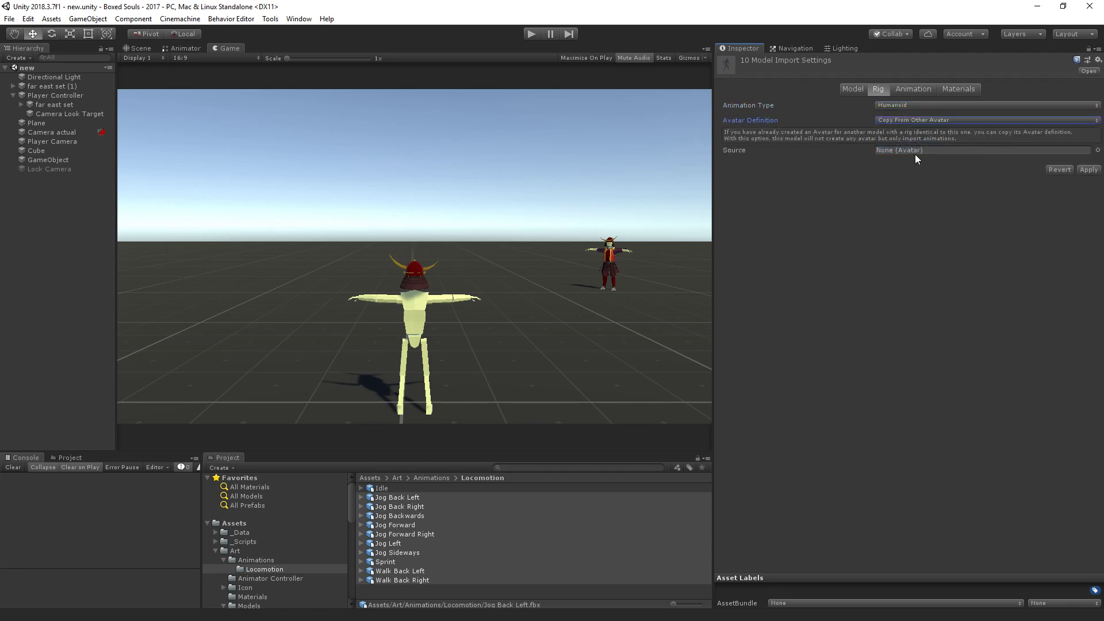
Assign the Base ModelAvatar from the Animations folder as the avatar source for the ten models and apply the rig settings
click(256, 560)
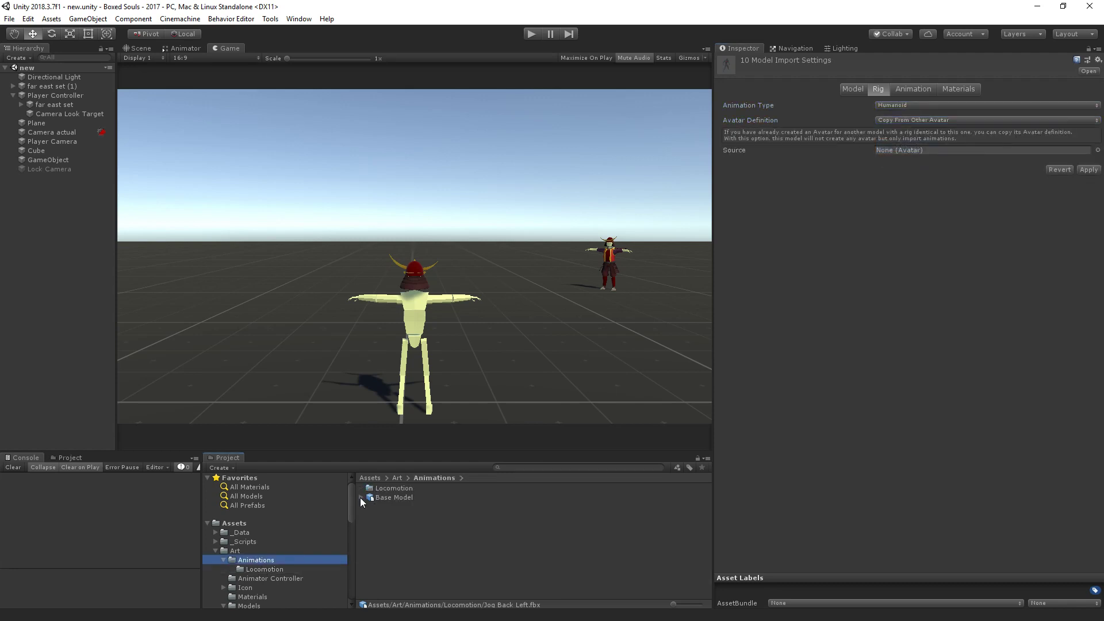
click(362, 498)
scroll(412, 561, down, 3)
drag(410, 596, 924, 151)
click(1089, 170)
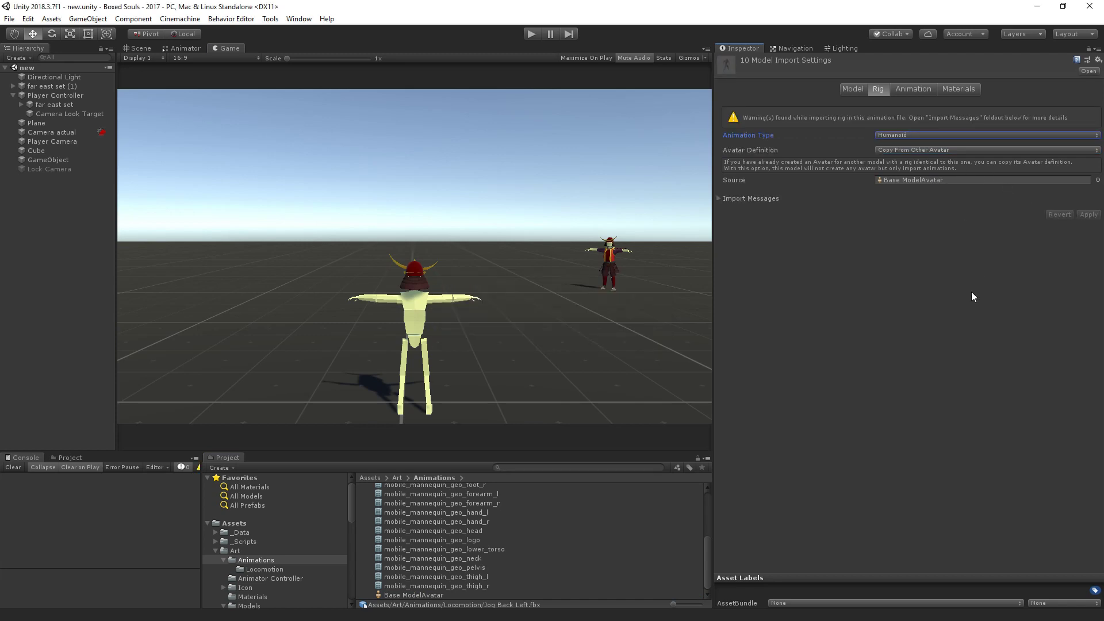
Return to the Locomotion folder and go through the imported models from Jog Back Left to Jog Forward Right
scroll(444, 523, up, 5)
click(371, 496)
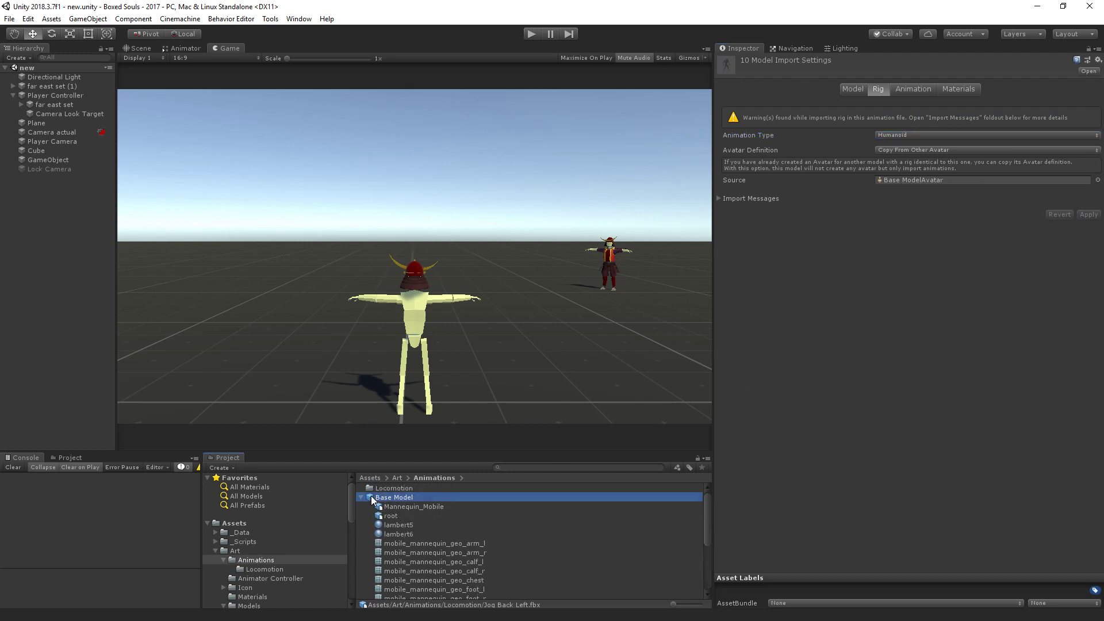
click(362, 498)
click(278, 569)
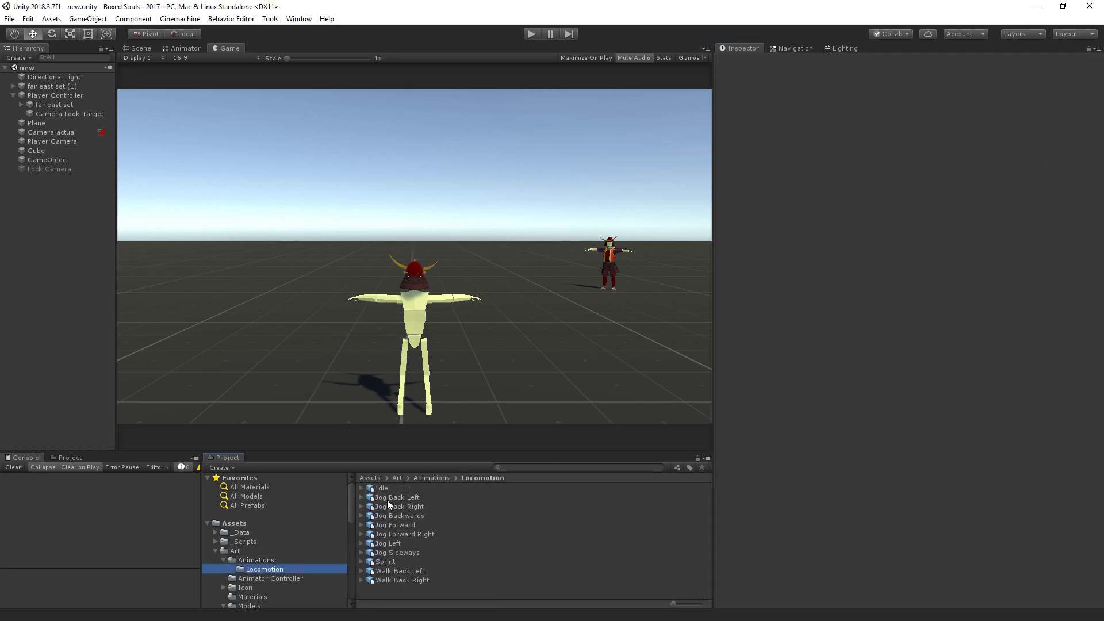
click(388, 498)
key(Down)
key(Down)
key(Down)
key(Down)
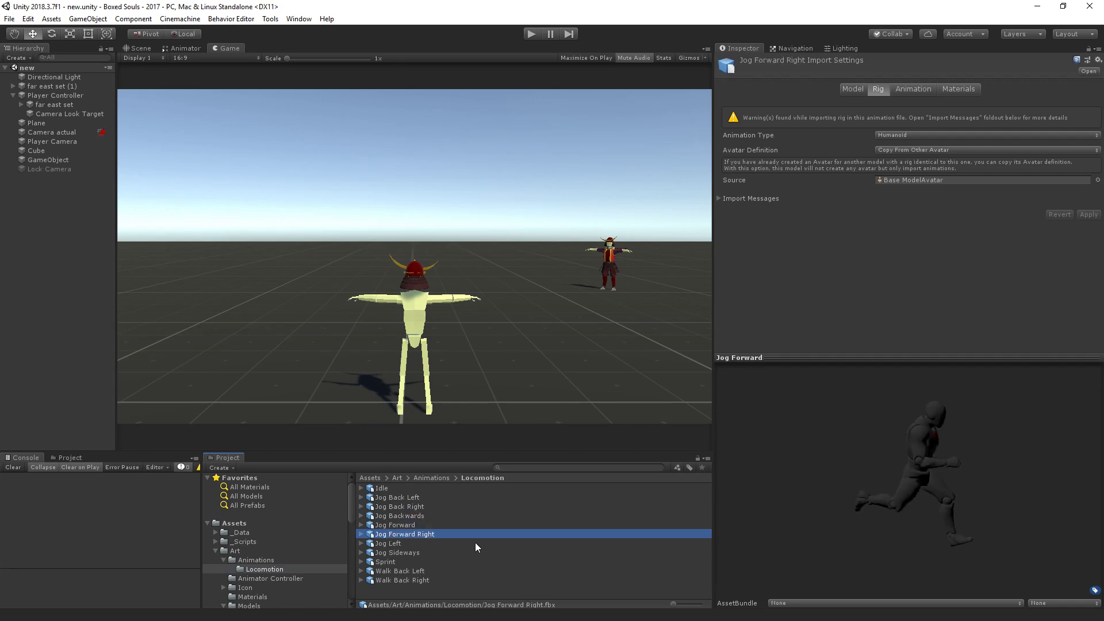
Play the Jog_ForwardRight clip preview from another angle, stop it and look at the clip's loop and root transform settings
click(913, 89)
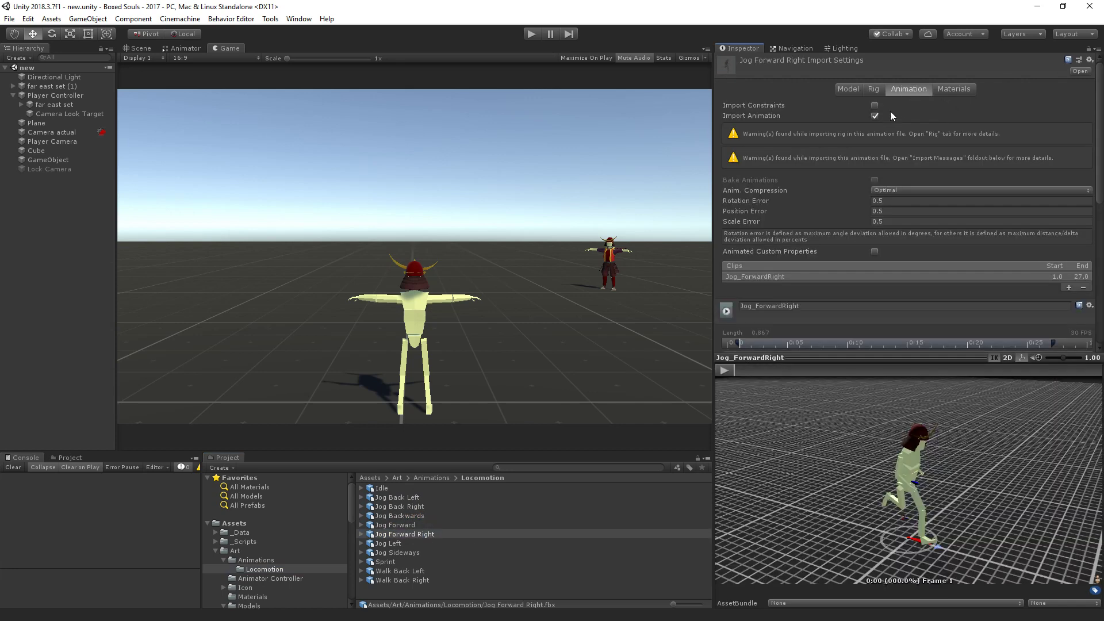
click(724, 371)
drag(853, 416, 784, 433)
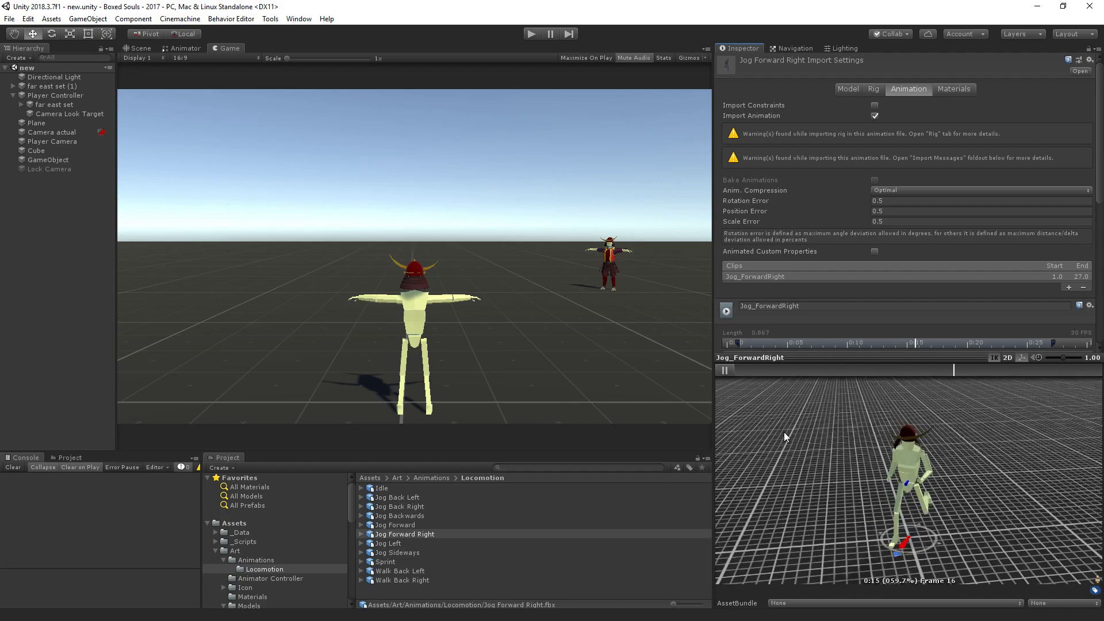
click(727, 369)
scroll(804, 310, down, 5)
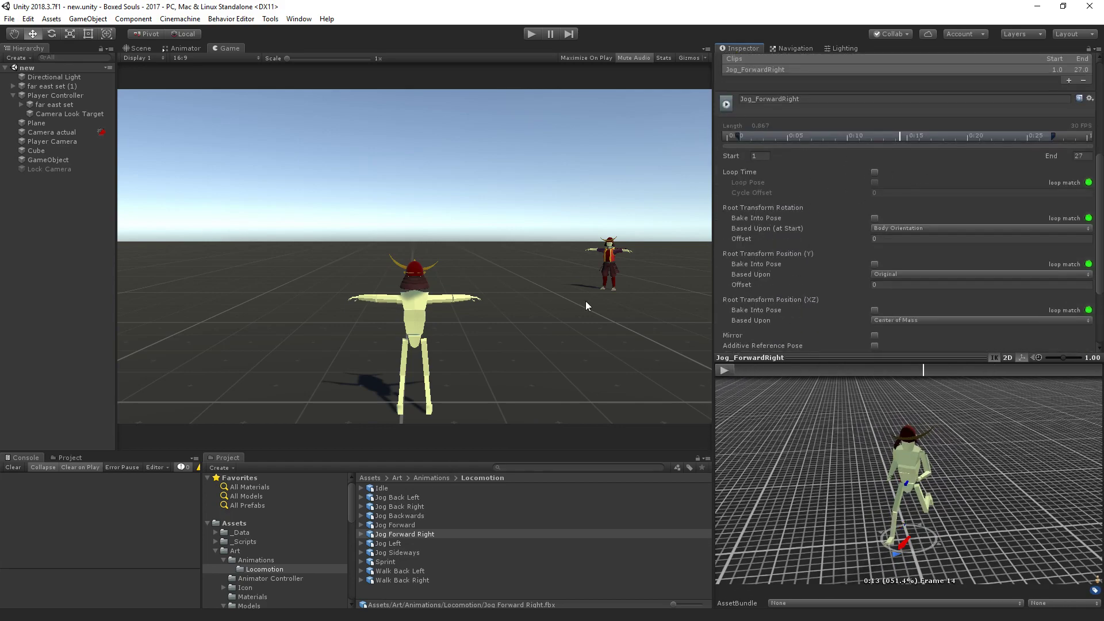
Enable Loop Time for the Jog Back Left clip and bake its root transform rotation into the pose, based upon Original
click(403, 498)
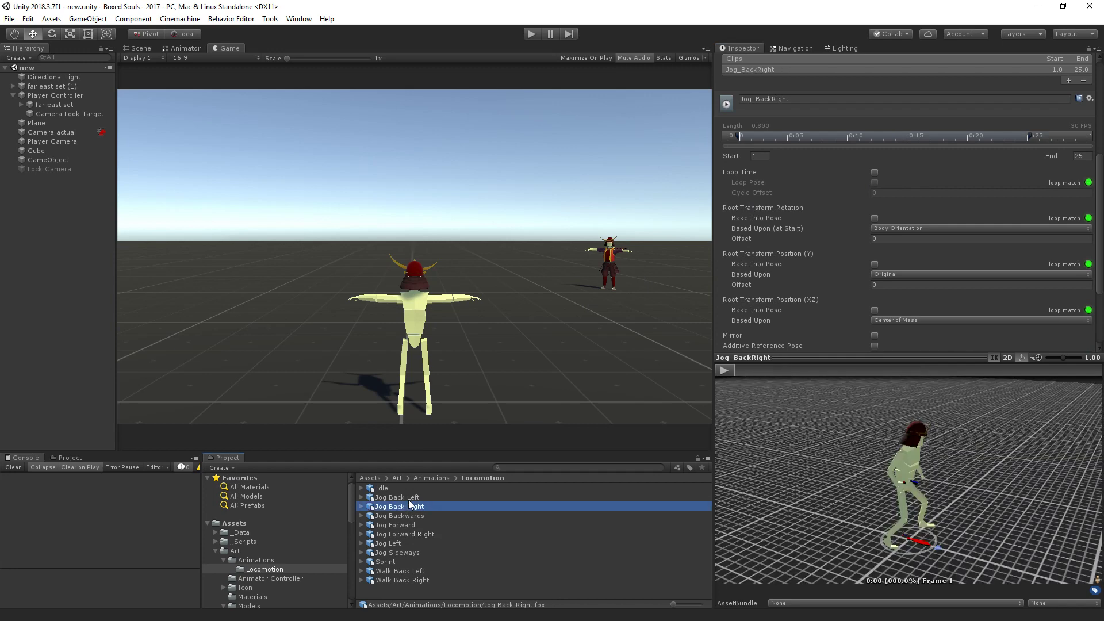
click(875, 172)
click(895, 228)
click(897, 240)
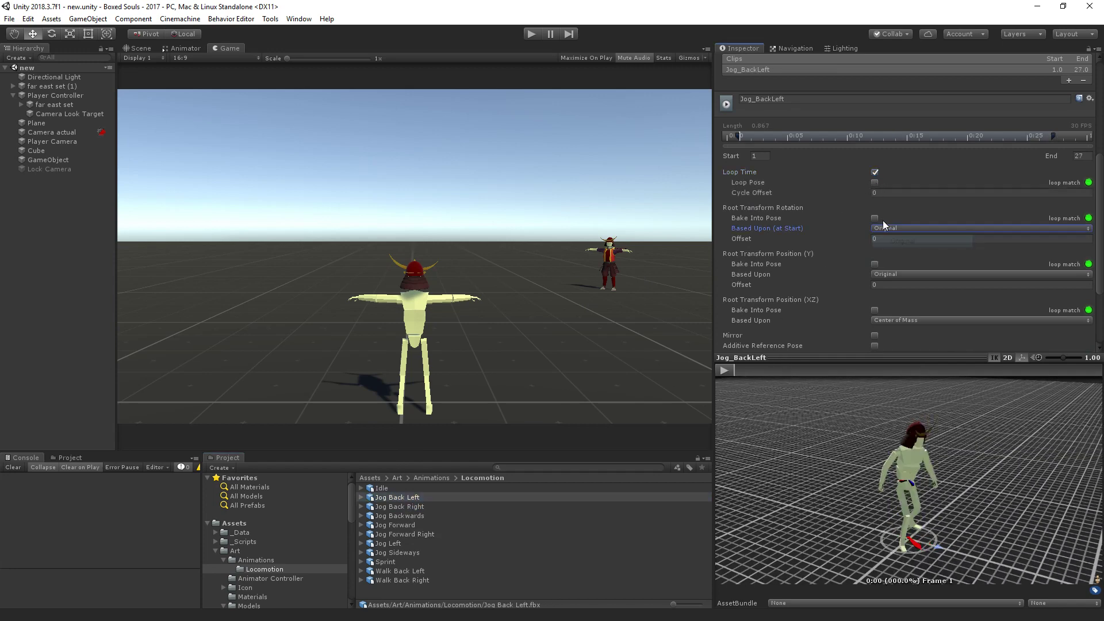
click(875, 218)
Bake the Jog Back Left clip's root transform positions (Y) and (XZ) into the pose and apply the import settings
click(875, 264)
click(875, 310)
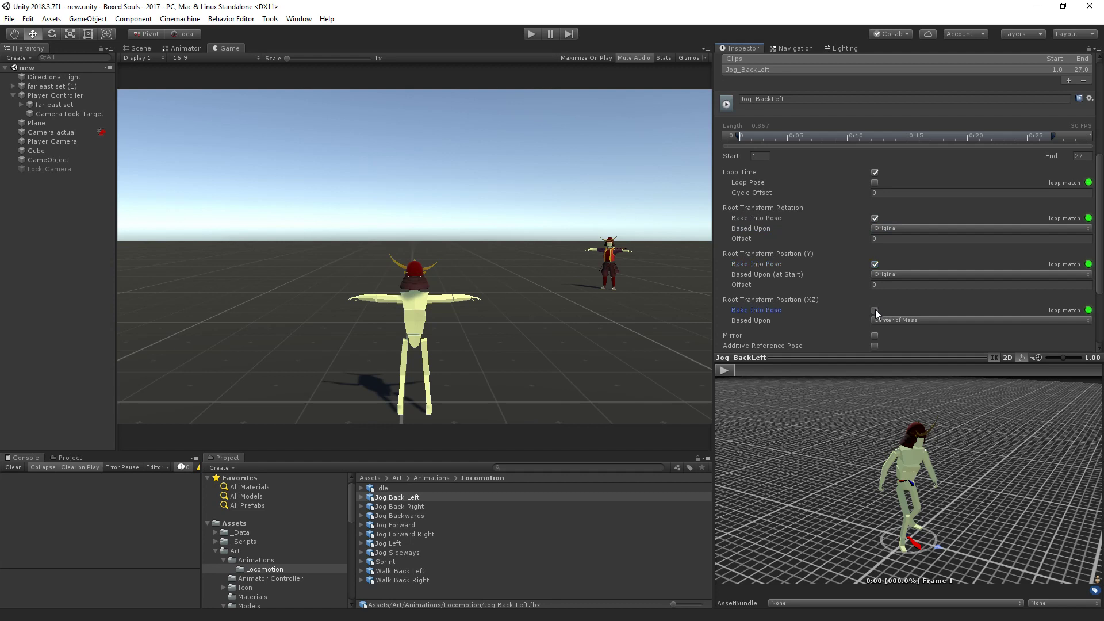
scroll(826, 316, down, 3)
click(434, 507)
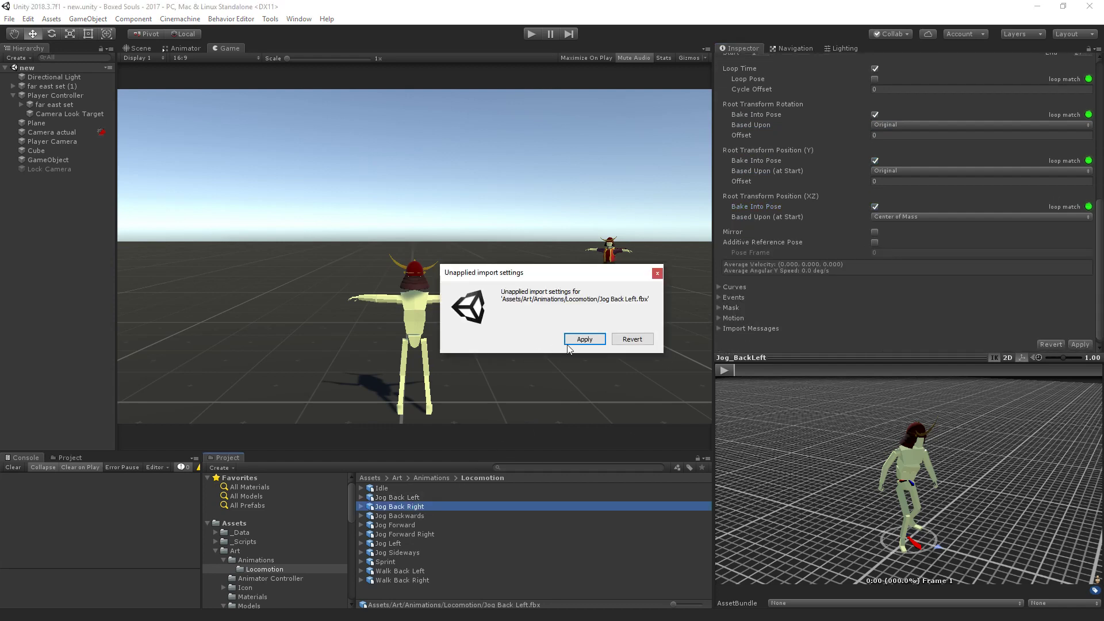
click(584, 338)
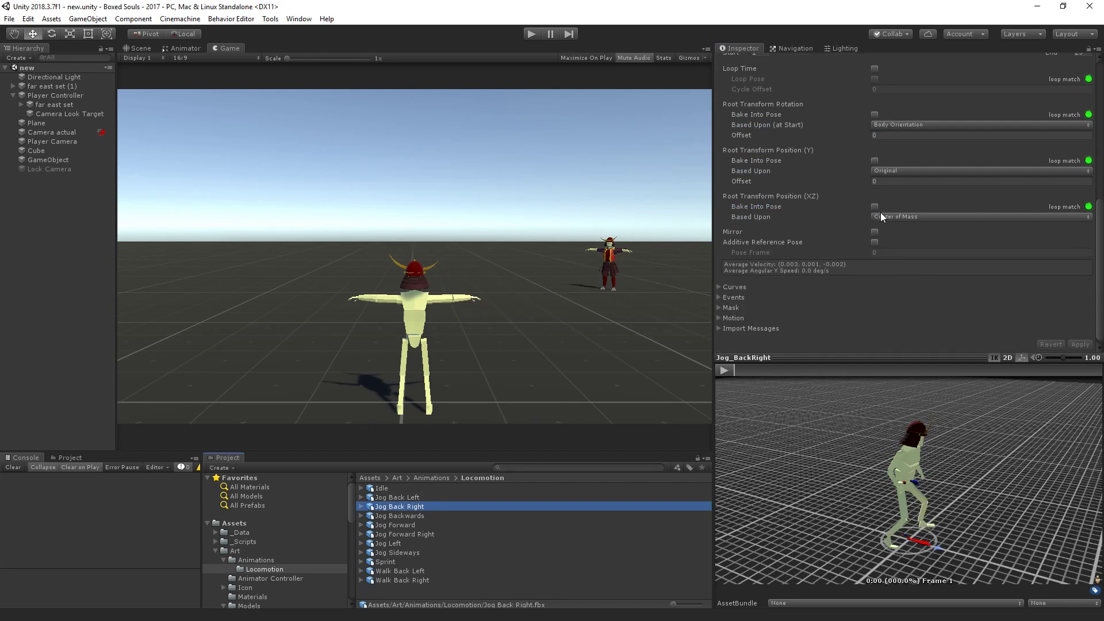
Turn off Bake Into Pose for the Jog Back Left clip's root transform position (XZ) and apply the change
click(471, 498)
click(876, 207)
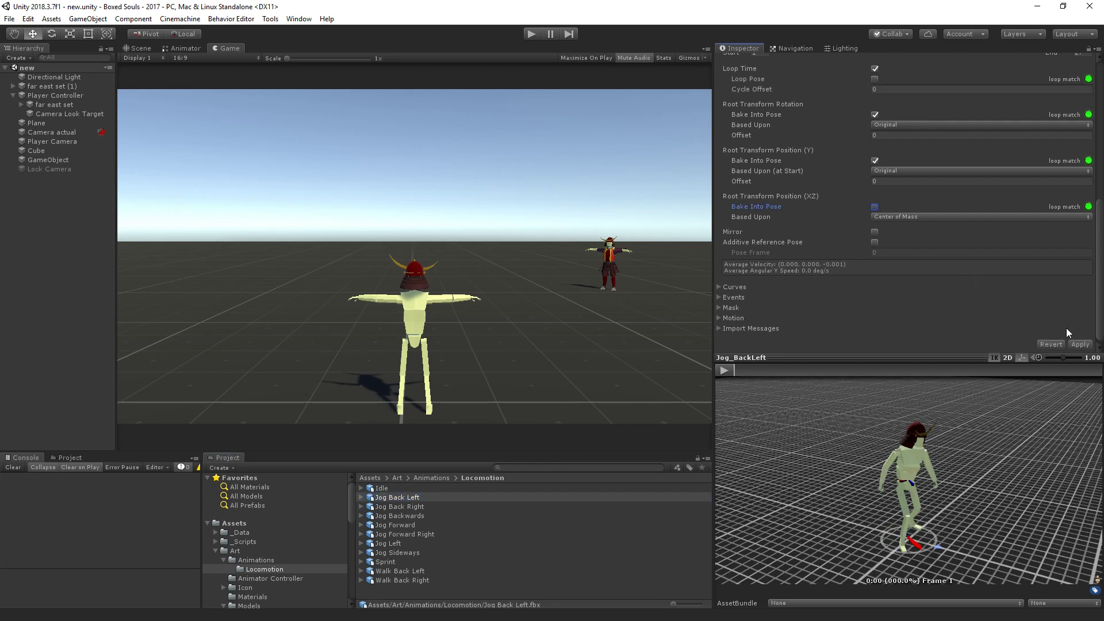
click(1080, 345)
Enable Loop Time for the Jog Back Right clip and bake its root transform rotation into the pose, based upon Original
click(413, 507)
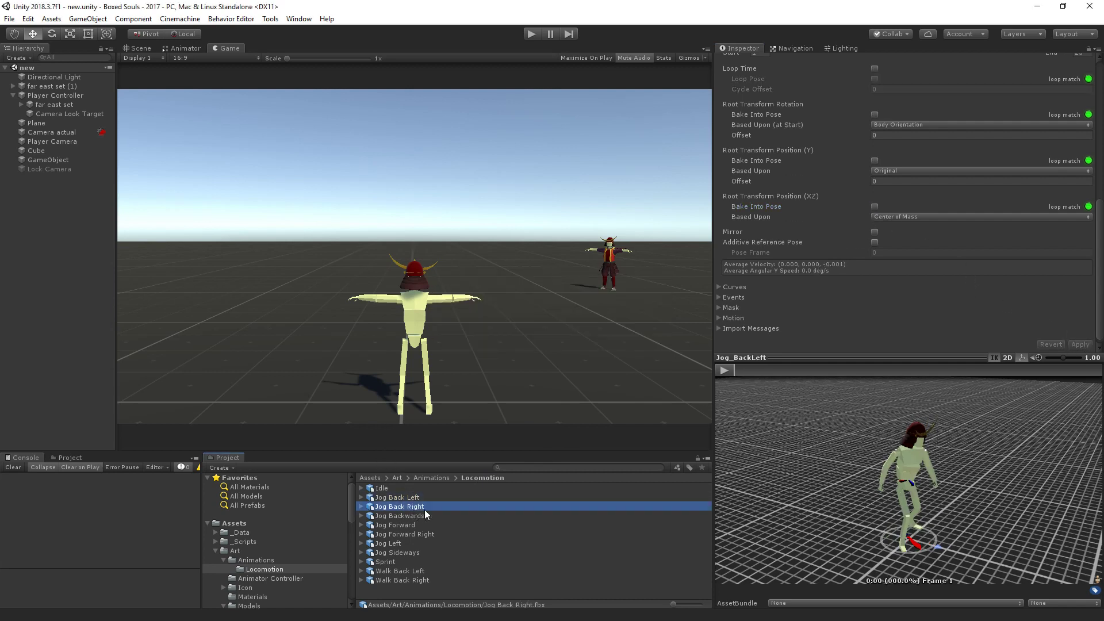
scroll(866, 156, up, 3)
click(874, 138)
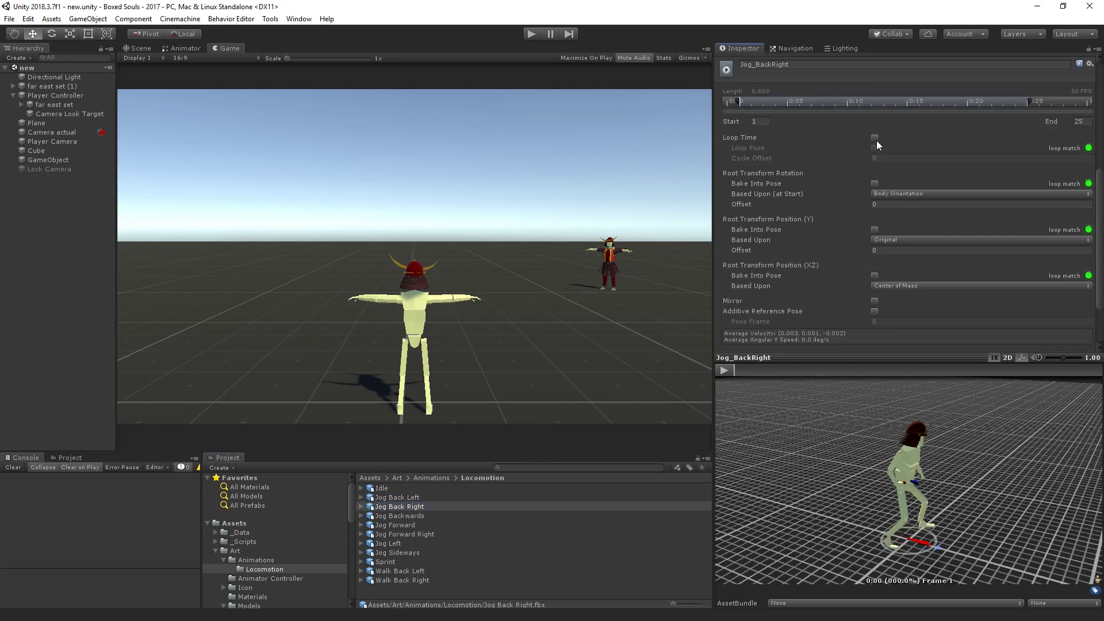
click(875, 183)
click(888, 194)
click(903, 206)
Bake the Jog Back Right clip's root transform position (Y) into the pose and apply the import settings
click(874, 229)
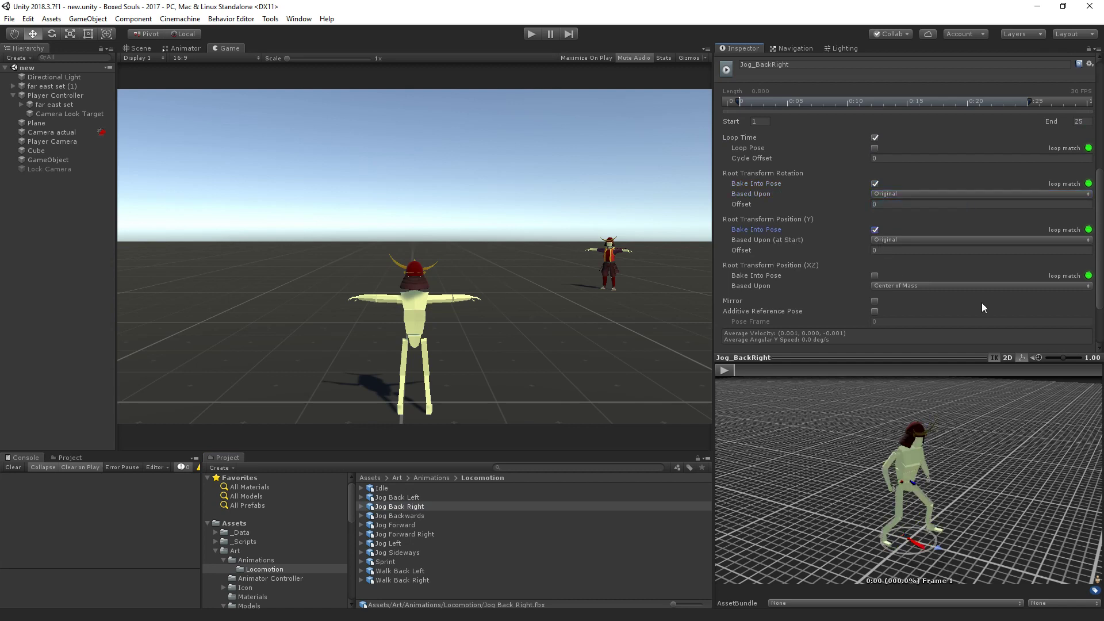
scroll(982, 302, down, 3)
click(1075, 339)
For the Jog Backwards clip, enable Loop Time, bake root rotation (based upon Original) and position (Y) into the pose, and apply
click(429, 517)
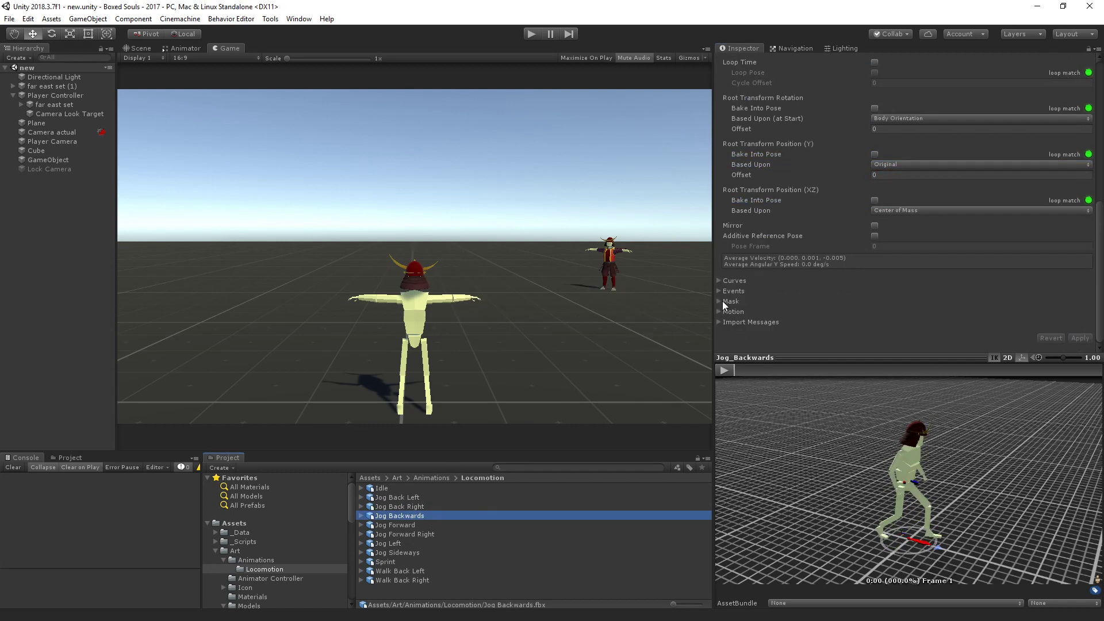
scroll(882, 168, up, 2)
click(884, 162)
click(889, 153)
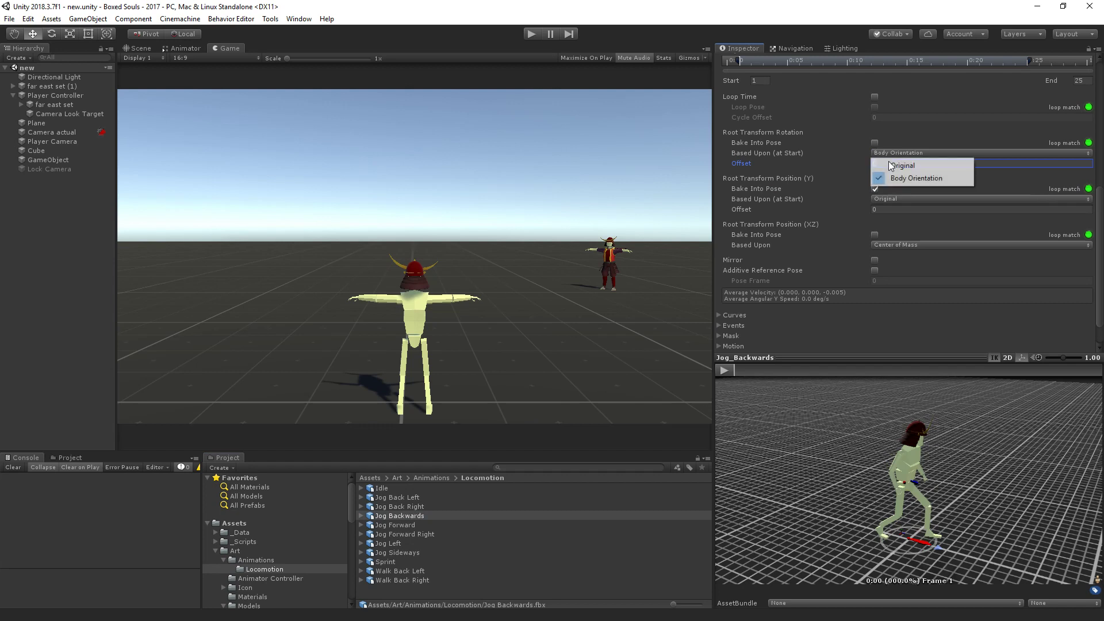
click(889, 161)
click(875, 142)
click(875, 96)
scroll(1047, 311, down, 3)
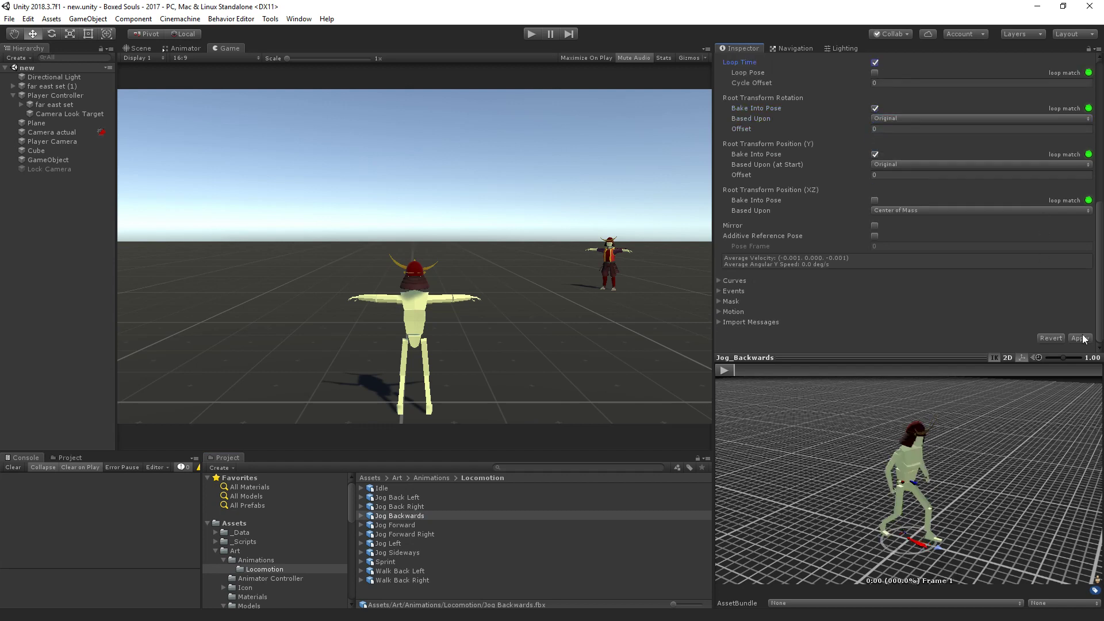
click(1080, 338)
For the Jog Forward clip, bake position (Y) and rotation (based upon Original) into the pose, enable Loop Time, and apply
click(417, 525)
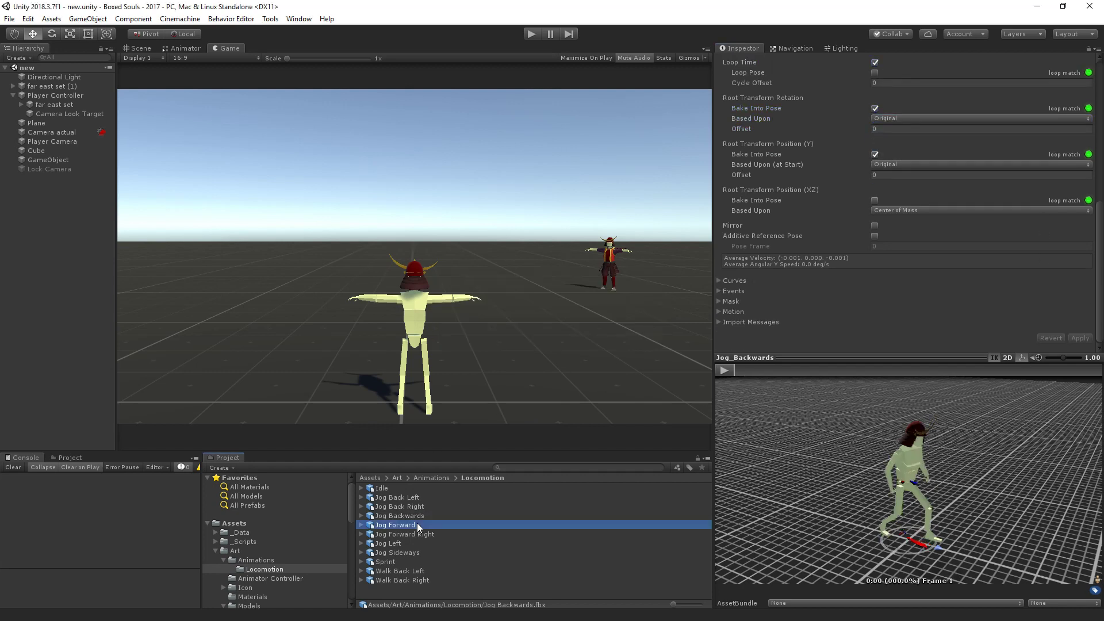
click(889, 164)
click(886, 173)
click(875, 154)
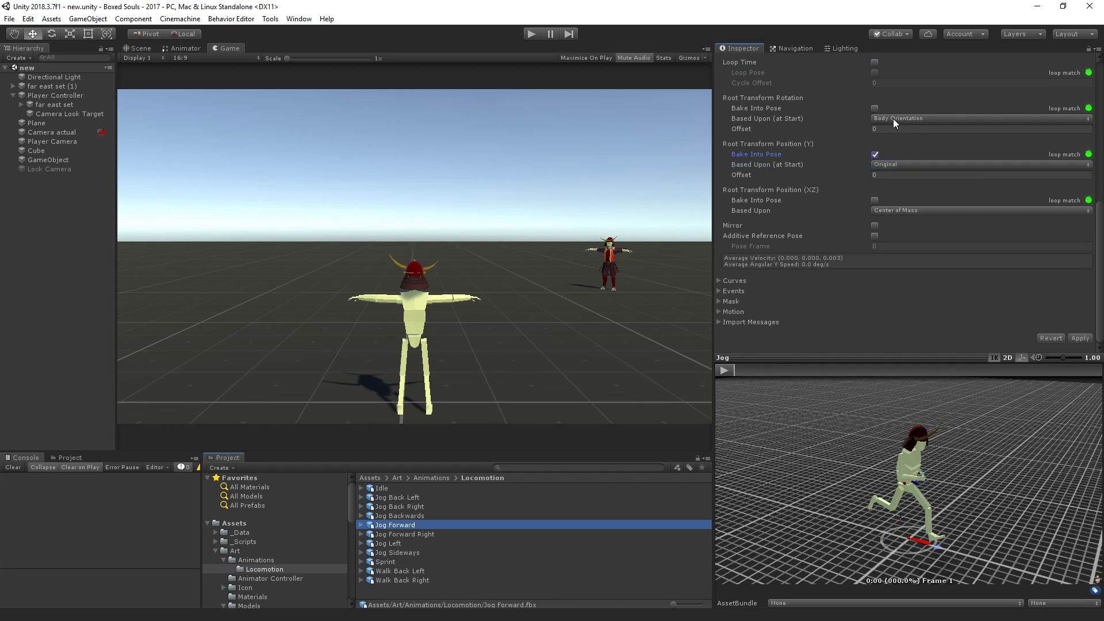
click(893, 118)
click(889, 129)
click(875, 108)
click(874, 62)
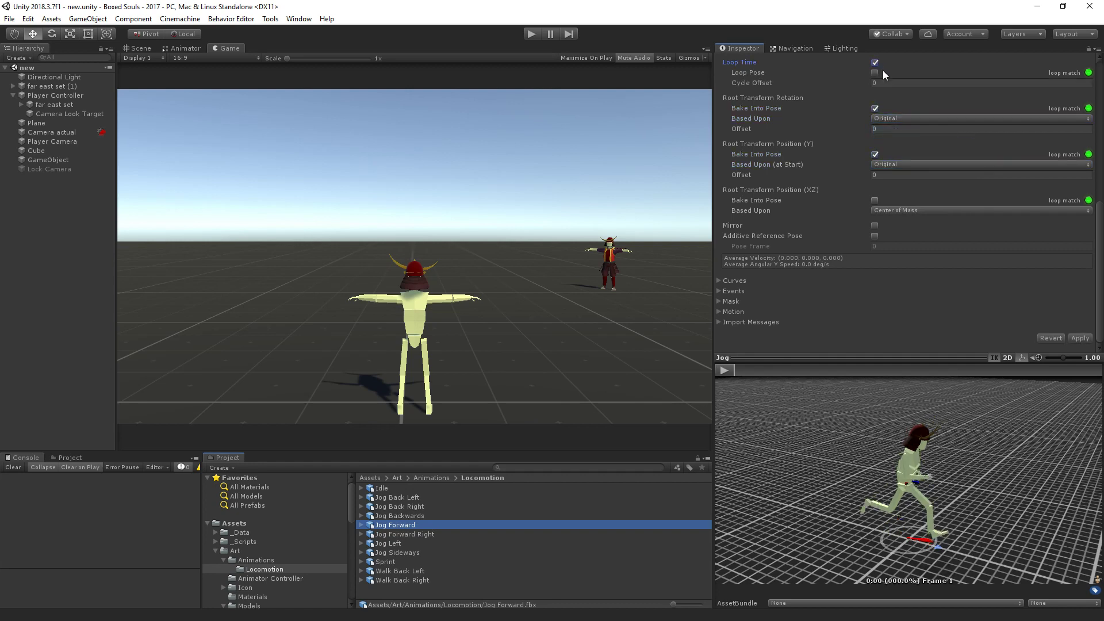
click(1080, 339)
For the Jog Forward Right clip, bake rotation (based upon Original) and position (Y) into the pose, enable Loop Time, and apply
click(433, 534)
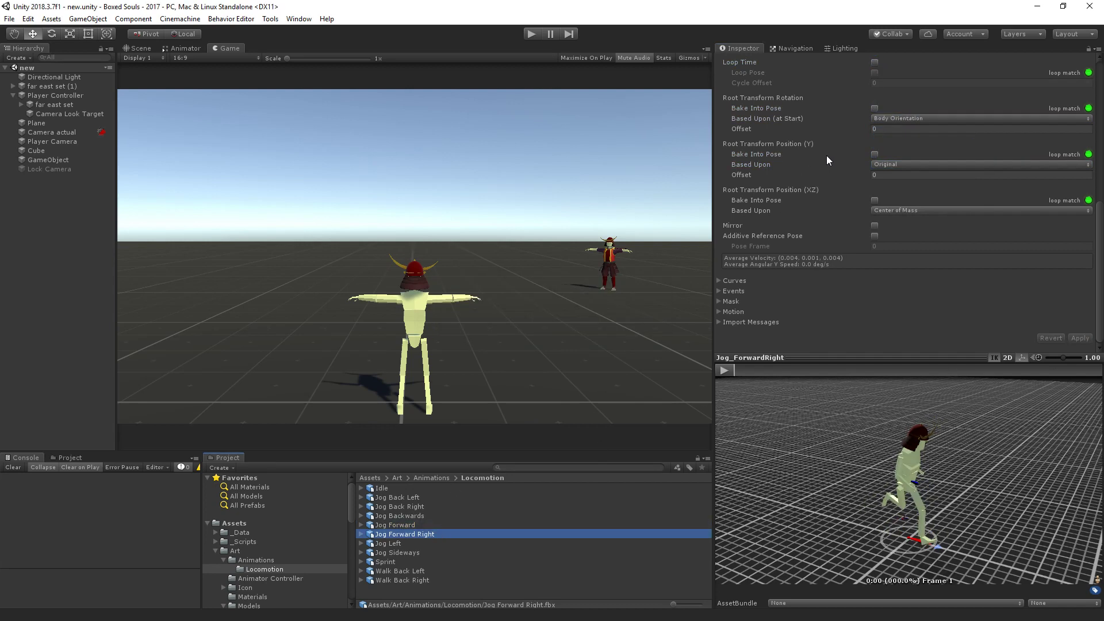
click(881, 118)
click(888, 129)
click(874, 108)
click(875, 154)
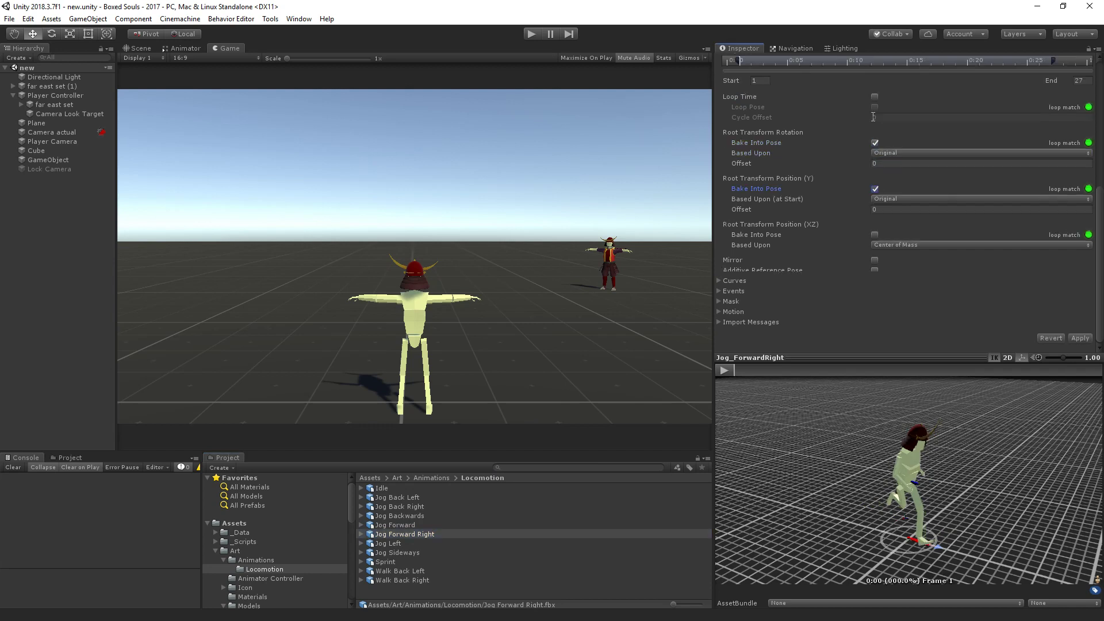
click(874, 96)
click(1080, 339)
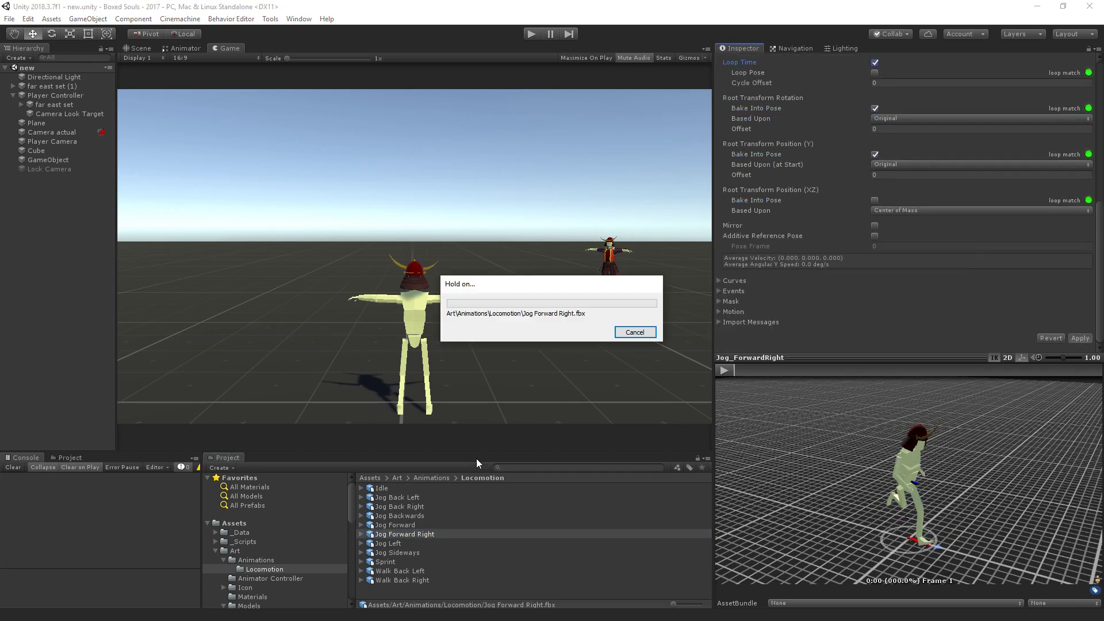
For the Jog Left clip, bake position (Y) and rotation (based upon Original) into the pose, enable Loop Time, and apply
click(398, 543)
click(875, 154)
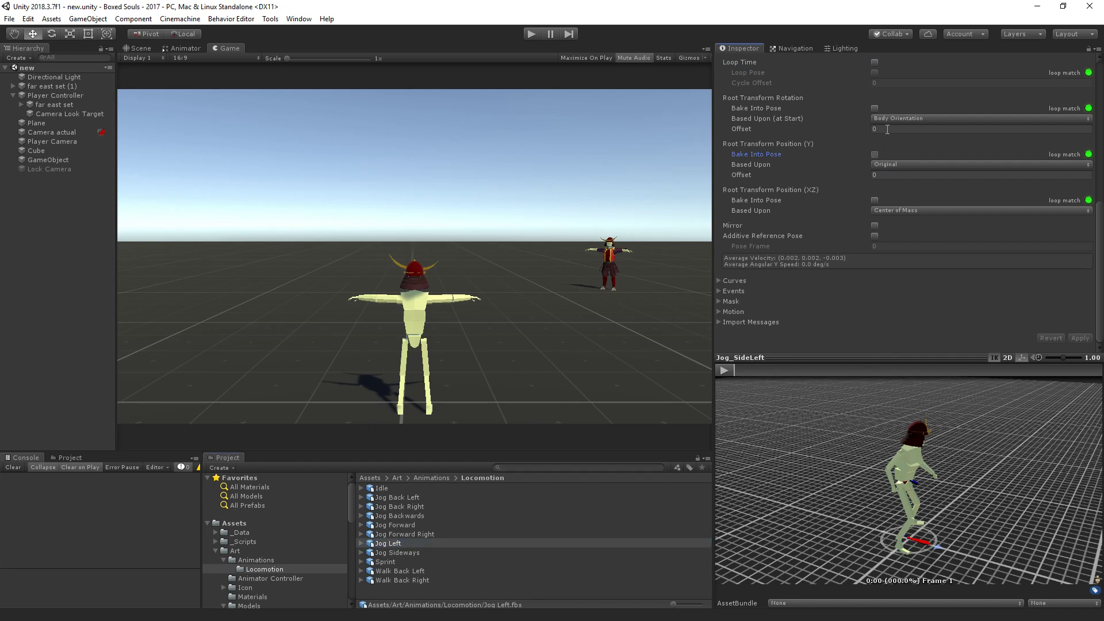
click(901, 118)
click(901, 132)
click(875, 109)
click(875, 62)
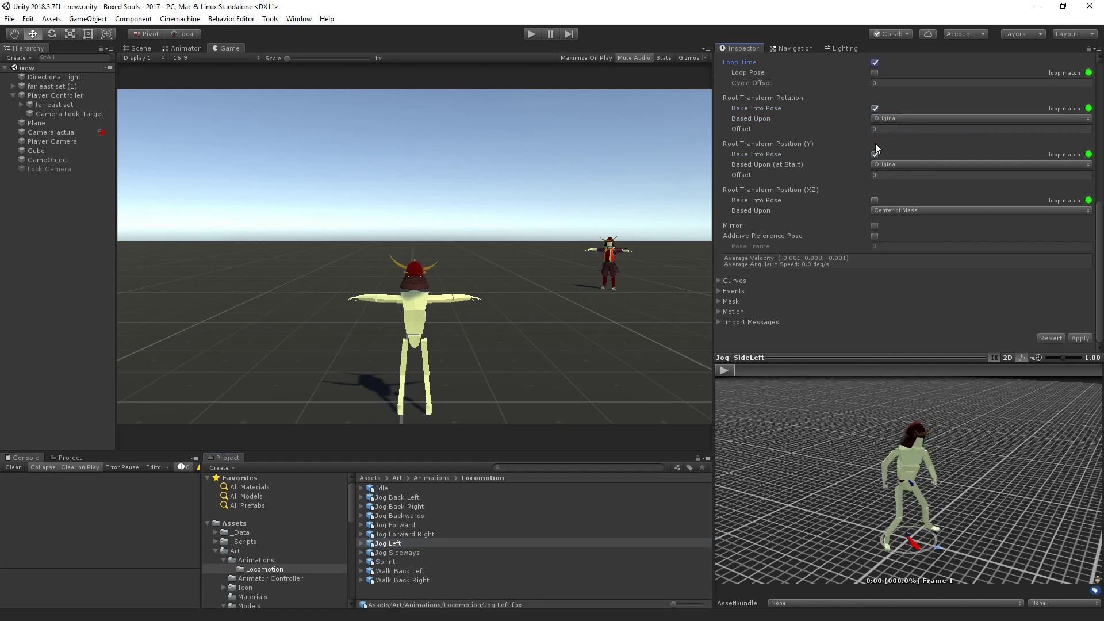
scroll(876, 143, up, 3)
scroll(1053, 334, down, 3)
click(1080, 338)
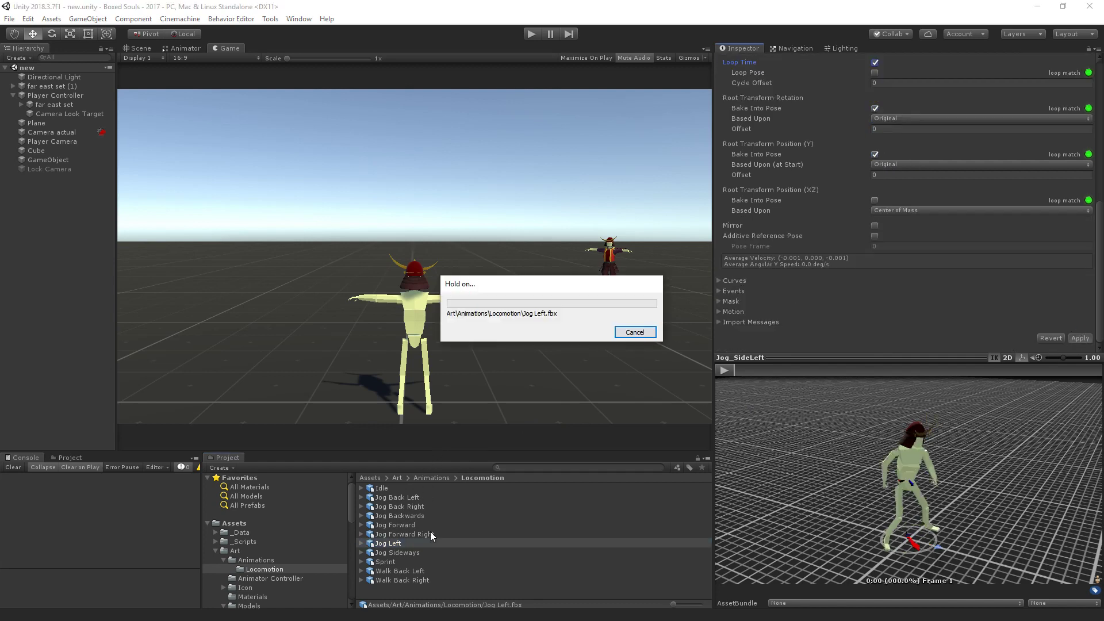
For the Jog Sideways clip, bake position (Y) and rotation (based upon Original) into the pose, enable Loop Time, and apply
click(421, 550)
click(875, 154)
click(949, 118)
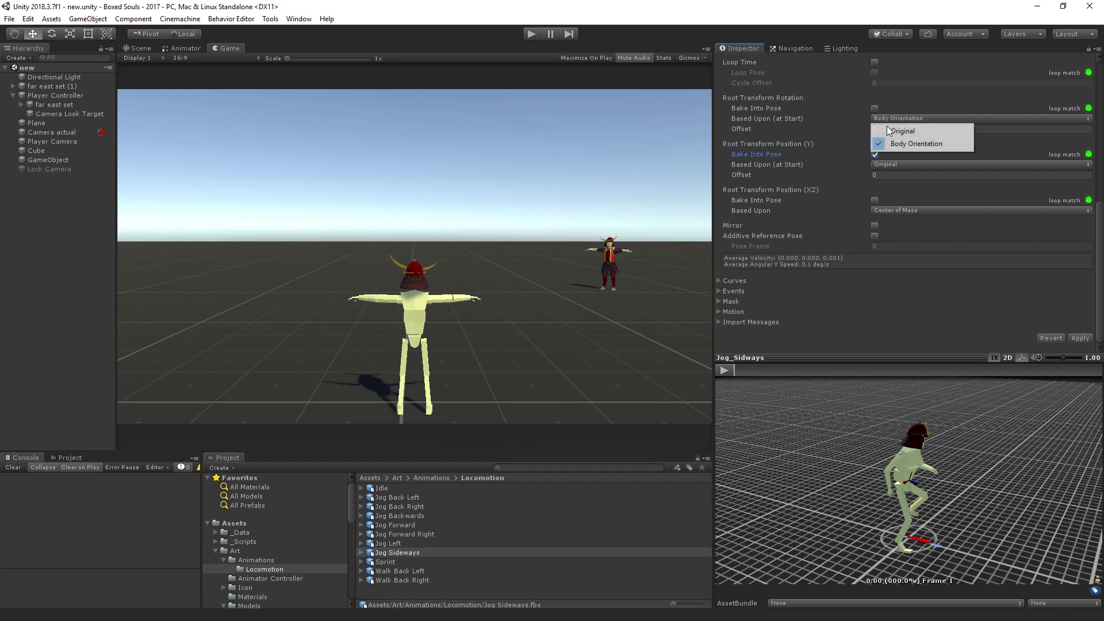
click(897, 129)
click(875, 108)
scroll(876, 108, up, 3)
click(874, 97)
scroll(1044, 339, down, 3)
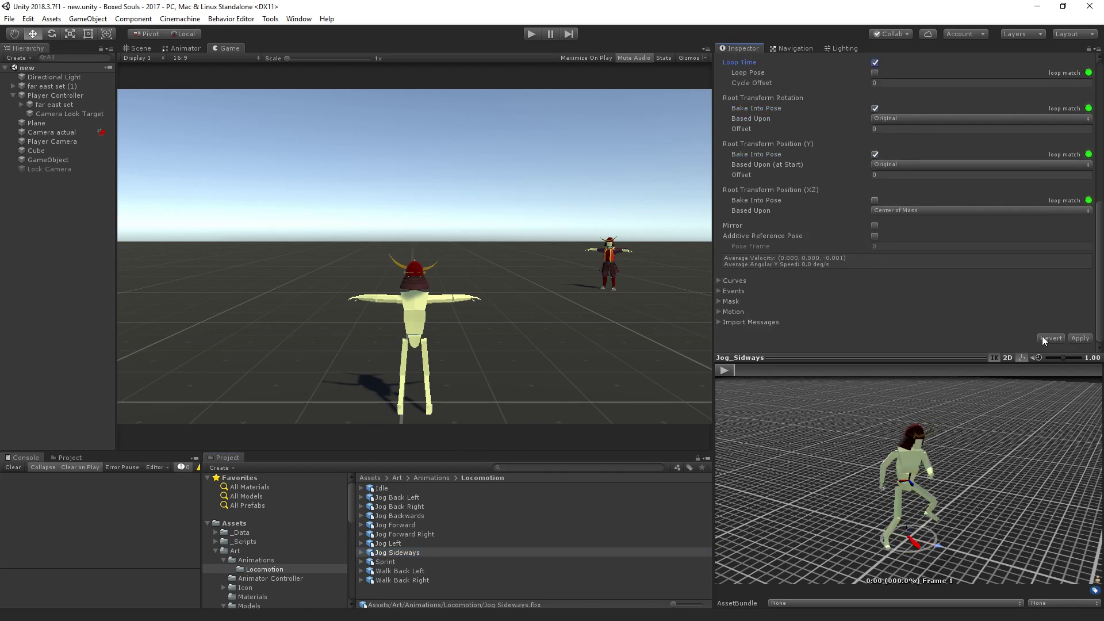
click(1080, 339)
For the Sprint clip, bake position (Y) and rotation (based upon Original) into the pose, enable Loop Time, and apply
click(403, 561)
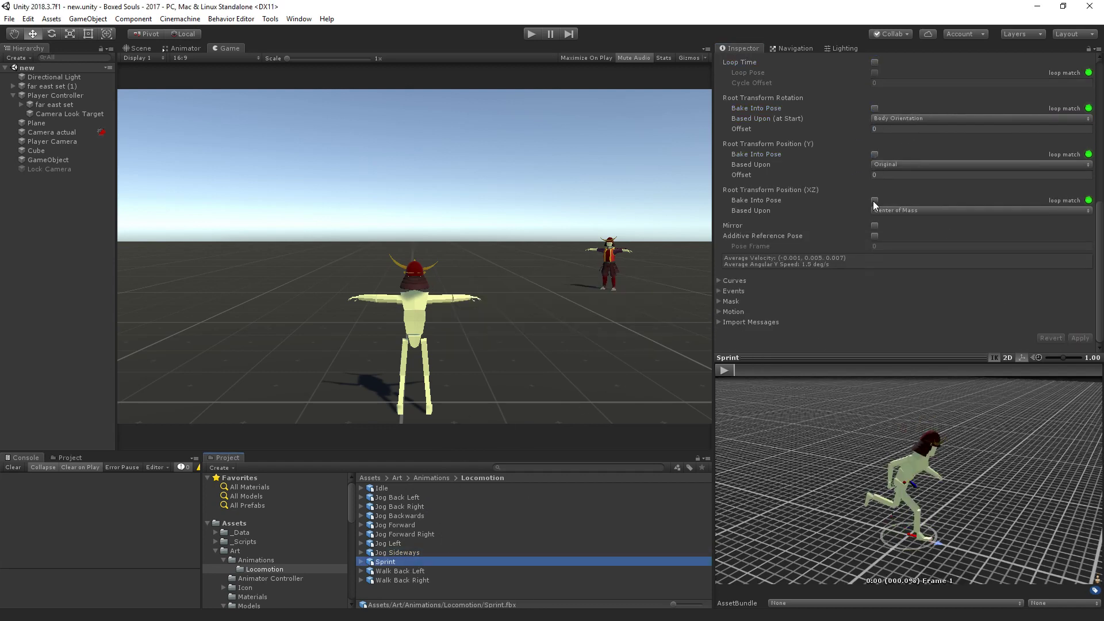
click(876, 154)
click(889, 119)
click(888, 128)
click(875, 108)
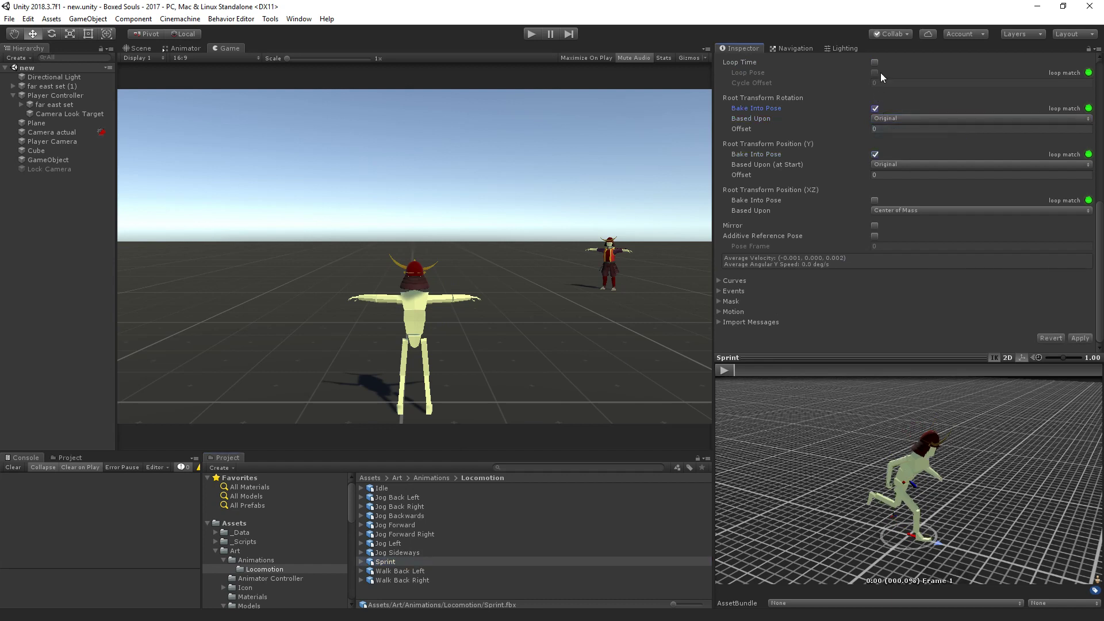
click(875, 62)
click(1079, 338)
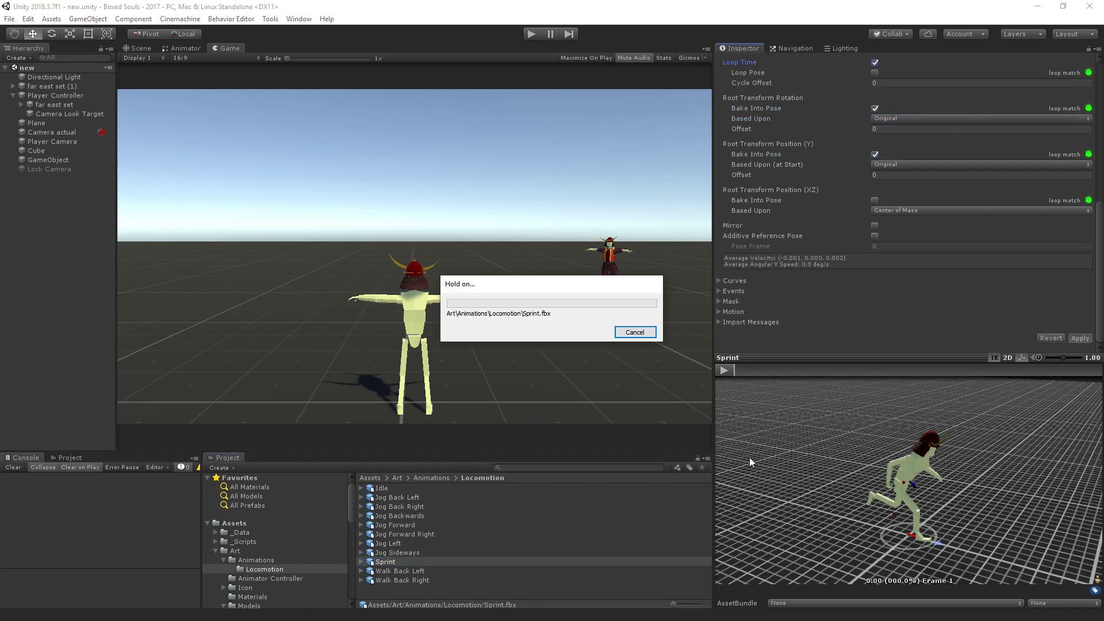
For the Walk Back Left clip, bake position (Y) and rotation (based upon Original) into the pose, enable Loop Time, and apply
click(402, 571)
click(874, 154)
click(889, 119)
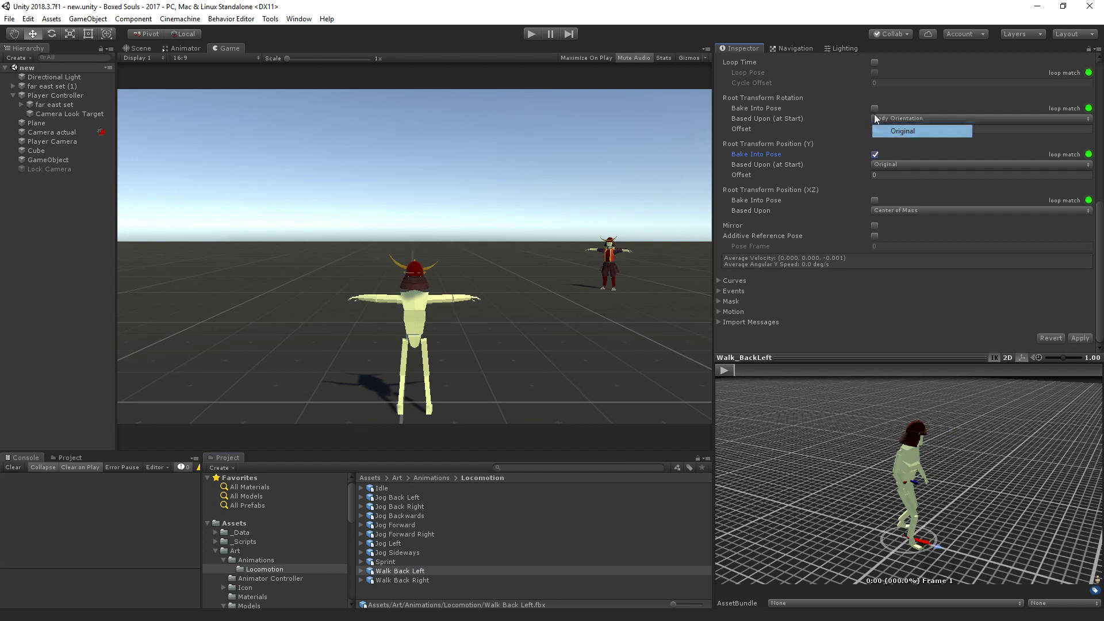
click(897, 128)
click(875, 108)
click(875, 62)
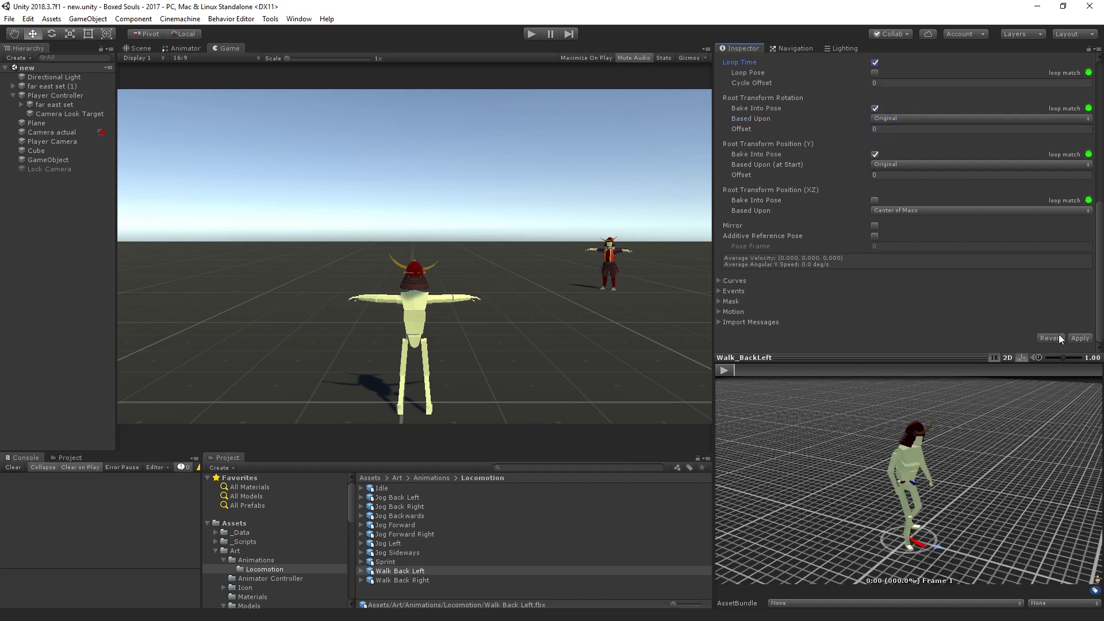
click(1079, 339)
For the Walk Back Right clip, bake rotation (based upon Original) and position (Y) into the pose, enable Loop Time, and apply
click(426, 581)
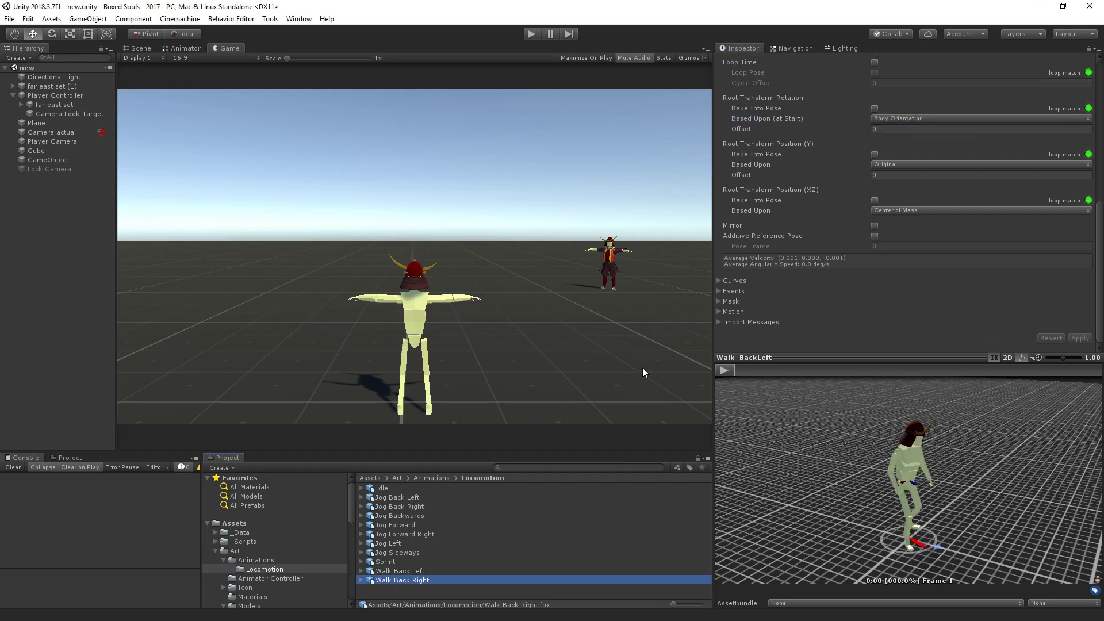
click(883, 118)
click(901, 131)
click(875, 108)
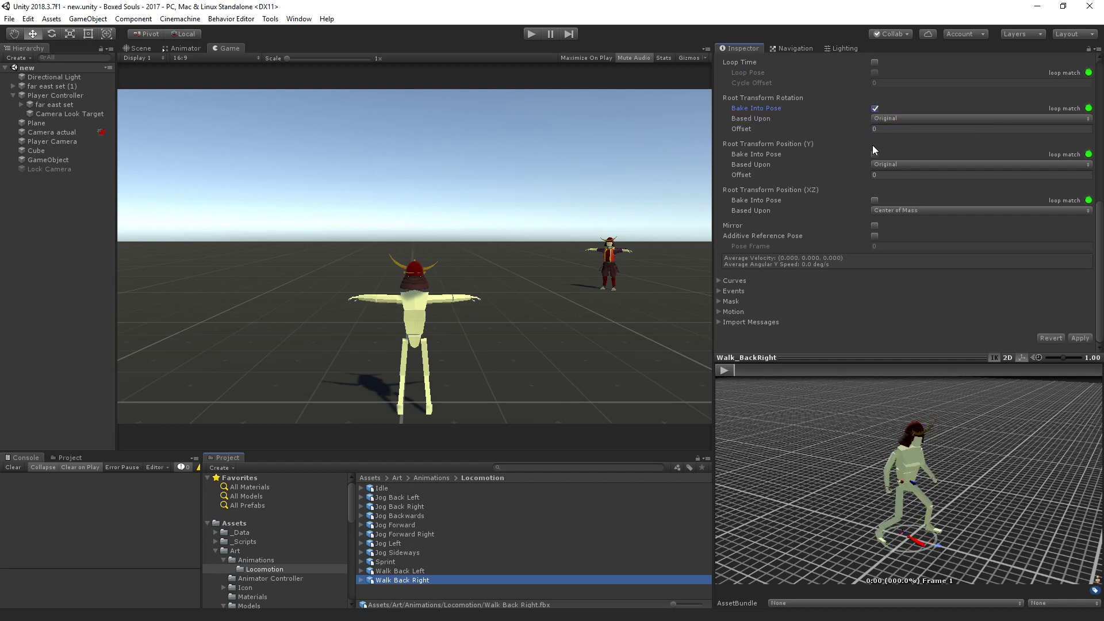
click(875, 155)
click(875, 62)
click(1079, 338)
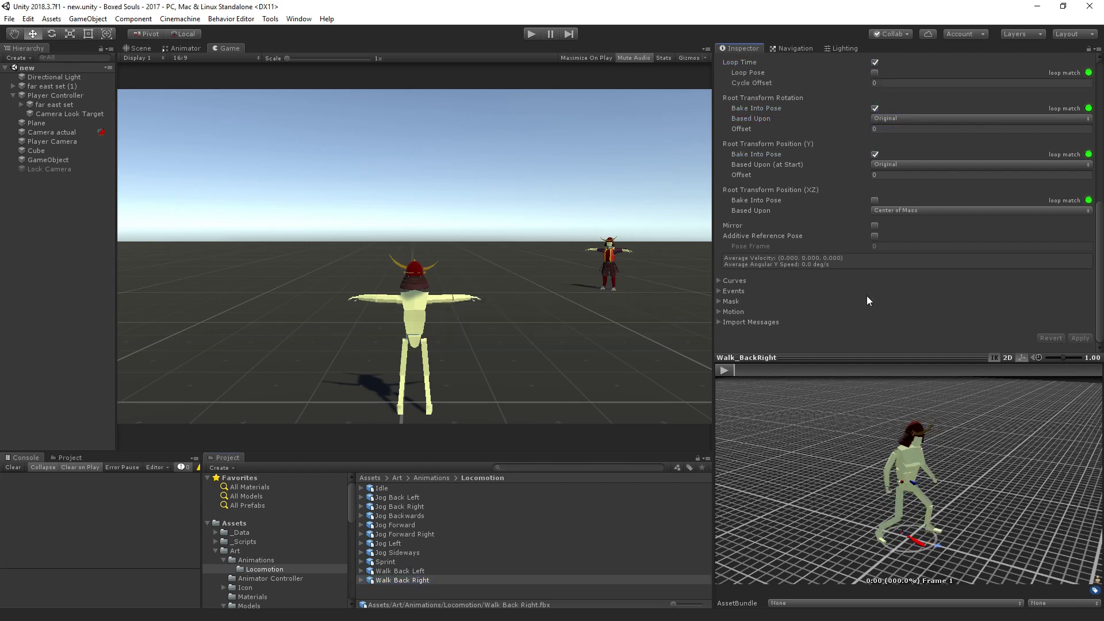
Review the loop and root transform settings of the Walk Back Right, jog and Idle clips for consistency
scroll(867, 301, up, 8)
scroll(878, 279, down, 6)
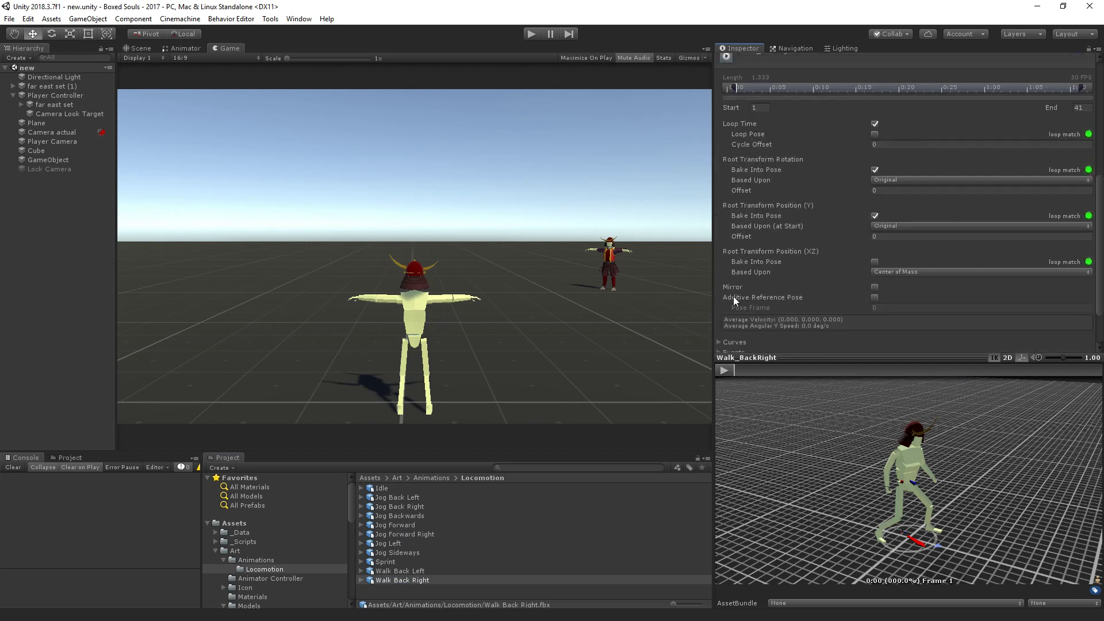
click(410, 498)
click(414, 507)
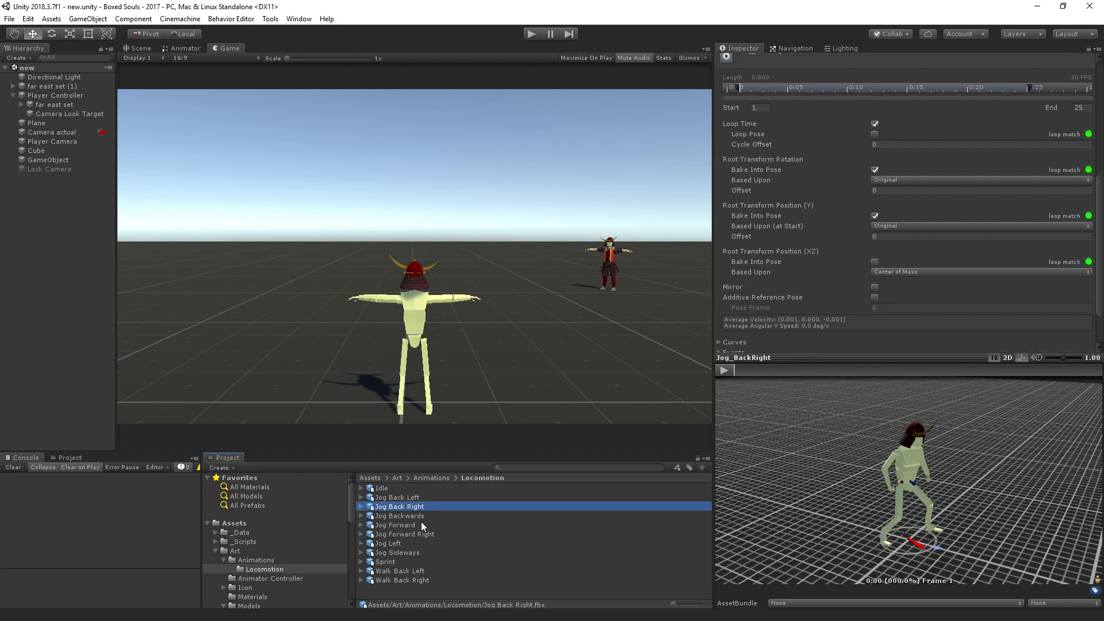
click(415, 516)
click(416, 525)
click(416, 535)
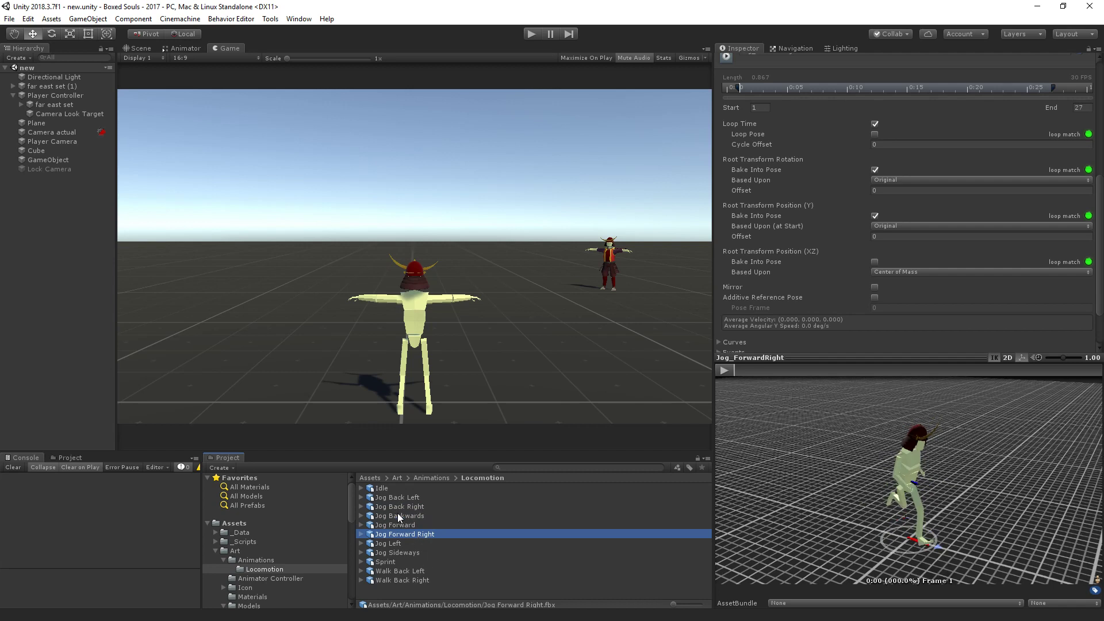
click(379, 487)
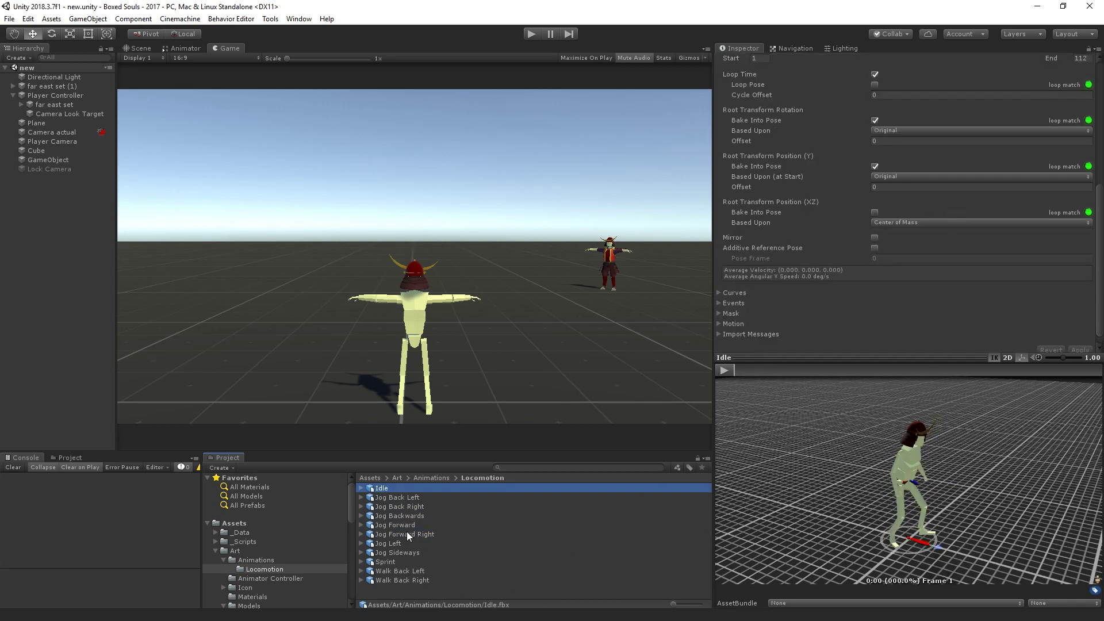
Select far east set under Player Controller and show its animator controller graph in a widened viewing area
click(53, 225)
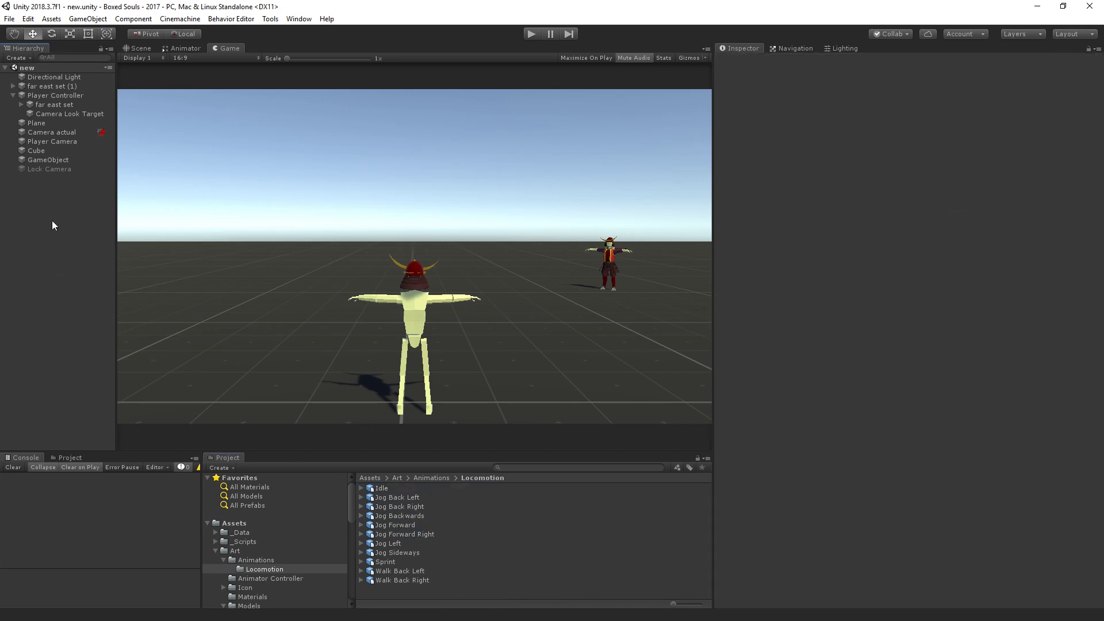
click(42, 105)
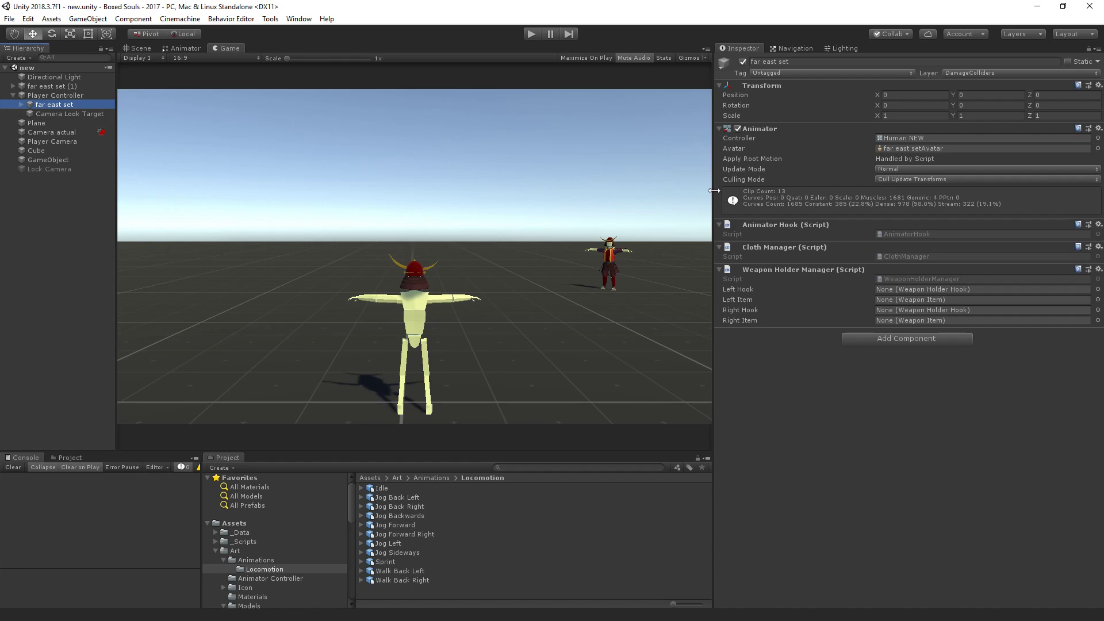
drag(713, 190, 846, 190)
click(202, 48)
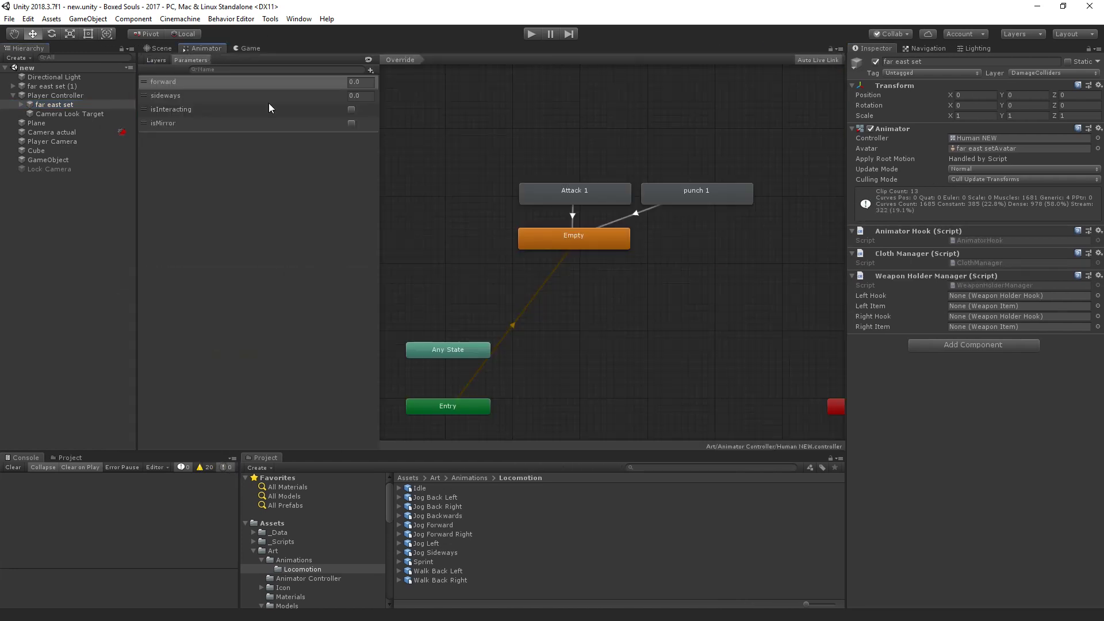
Open the Locomotion state's blend tree on the Base Layer and select its Blend Tree node to show its motion list
click(156, 60)
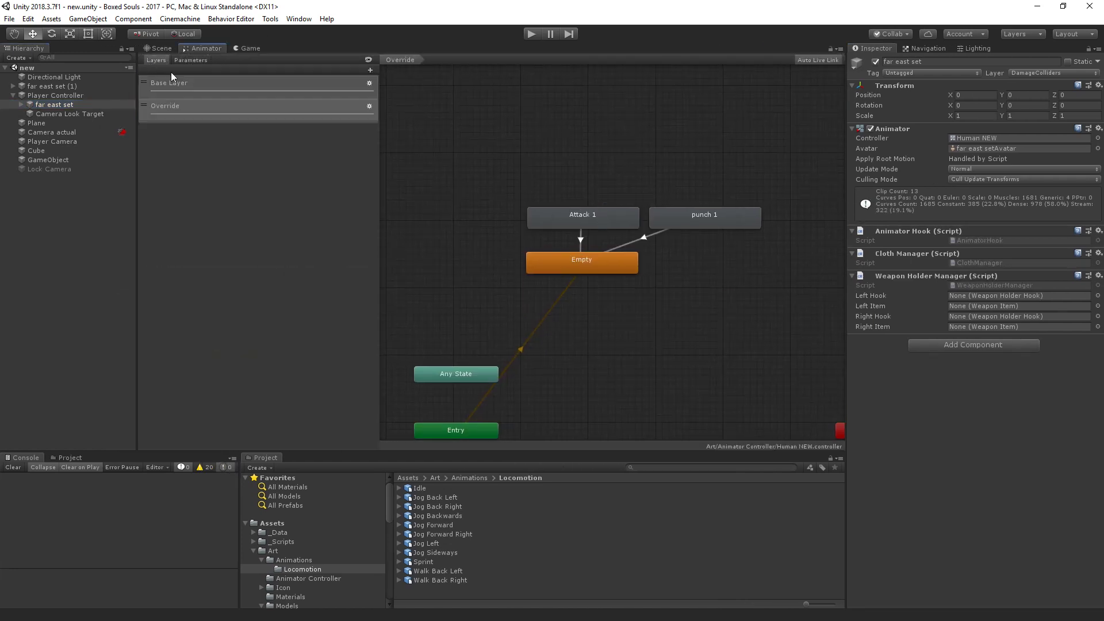
click(199, 86)
double_click(622, 271)
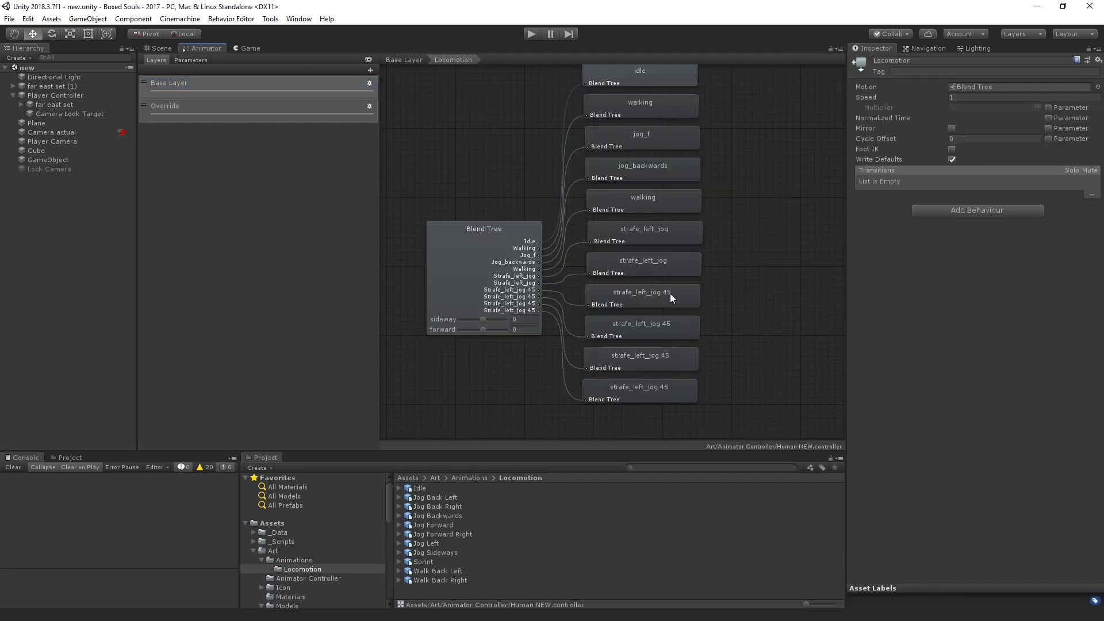
click(472, 252)
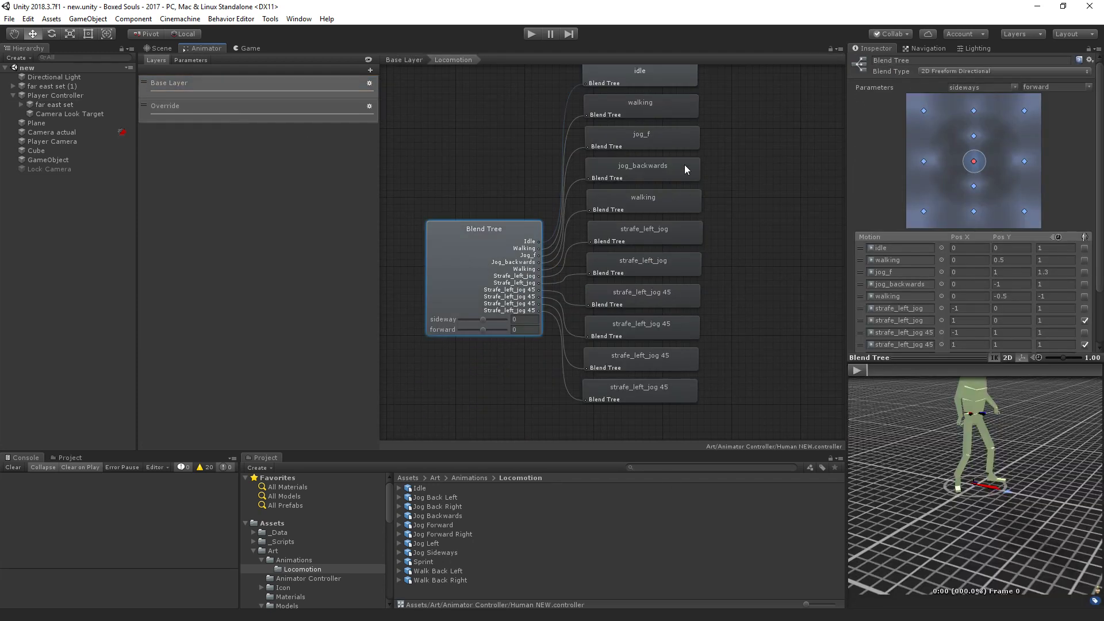
Replace the idle motion at position 0, 0 in the Locomotion blend tree with the Idle clip from the Locomotion folder
scroll(785, 305, up, 2)
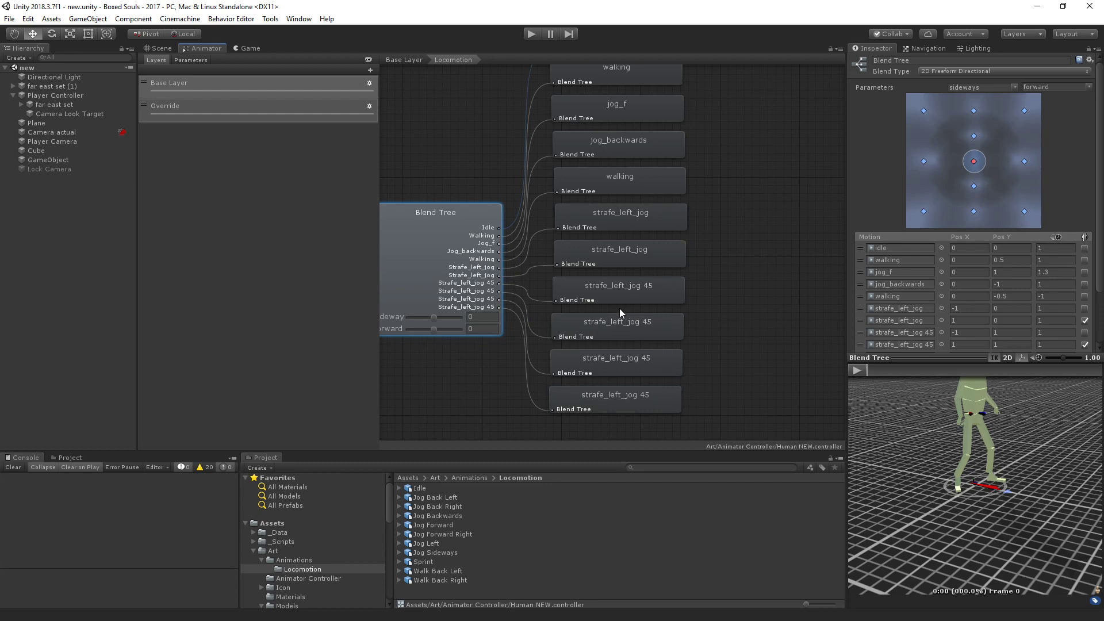
scroll(620, 308, down, 2)
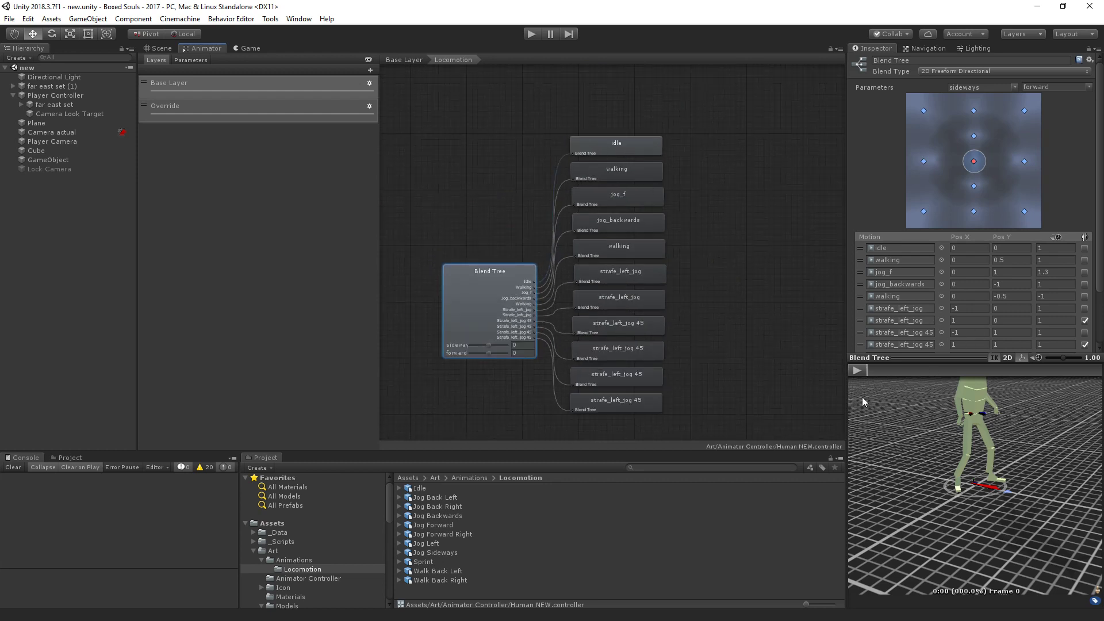
click(399, 488)
scroll(439, 562, down, 5)
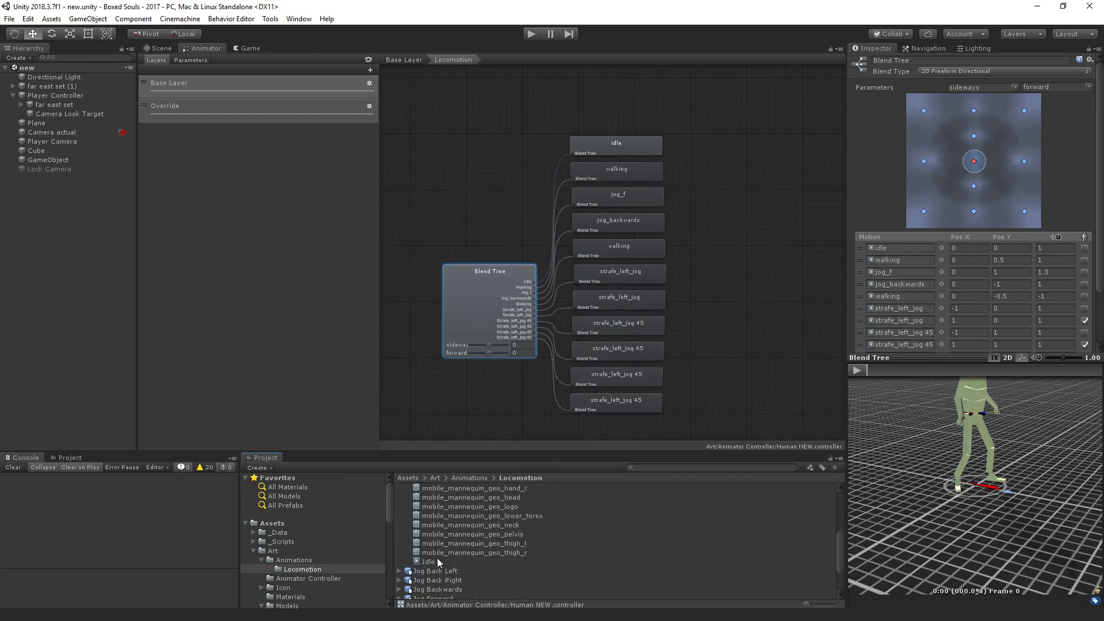
drag(438, 562, 876, 246)
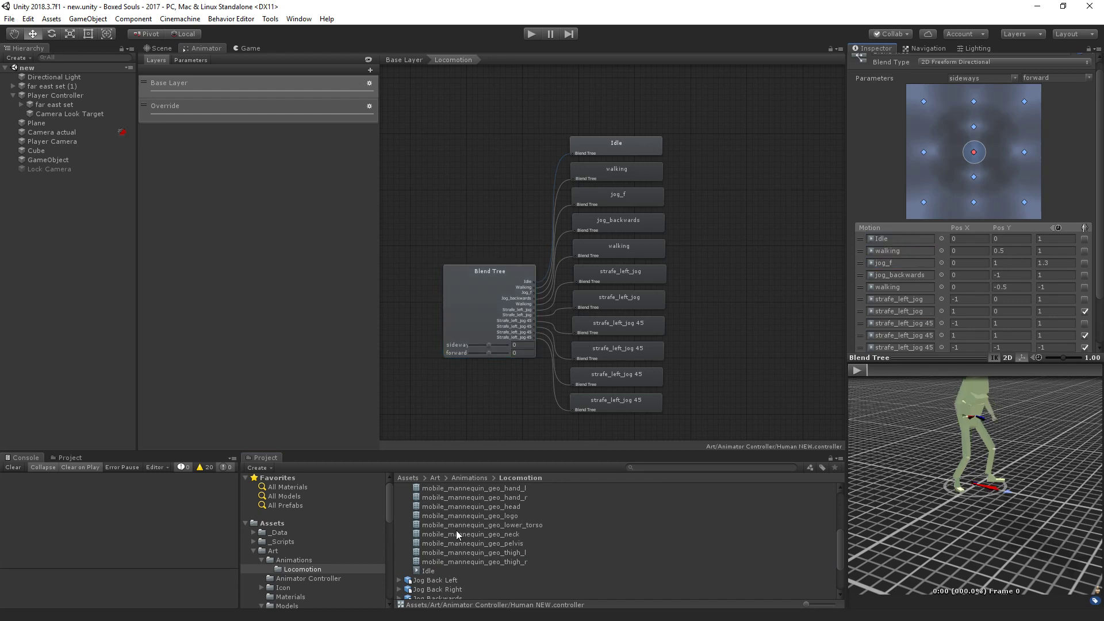
scroll(458, 535, up, 5)
click(399, 488)
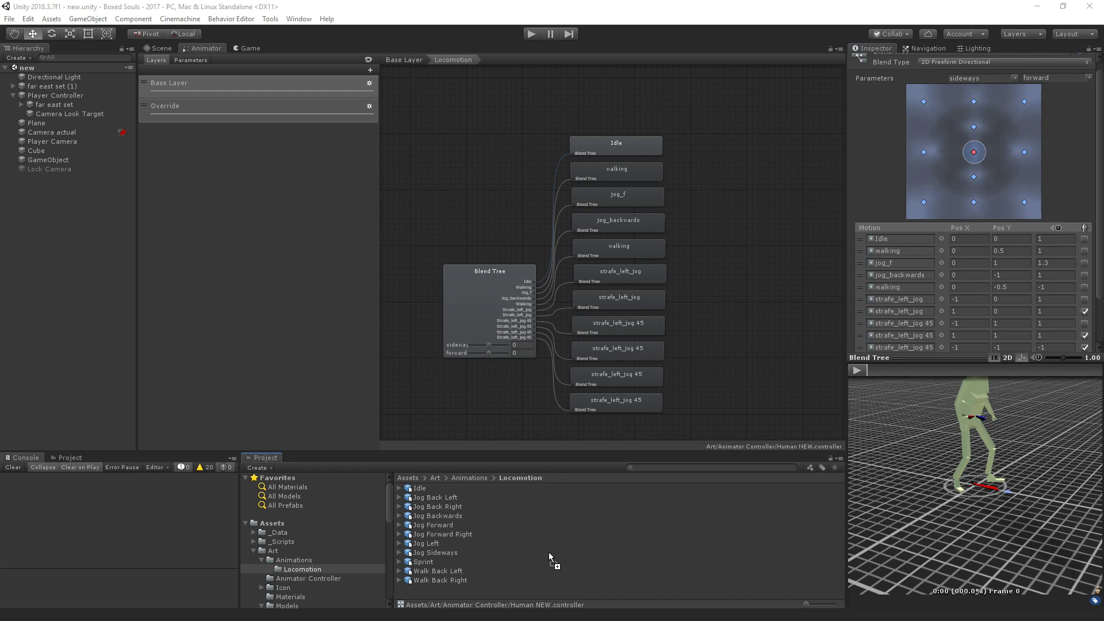
Import the Walk Backwards, Forward, Forward Right, Left and Sideways files into the Locomotion folder and open the rig settings of Walk Forward Right
scroll(505, 569, down, 1)
click(531, 578)
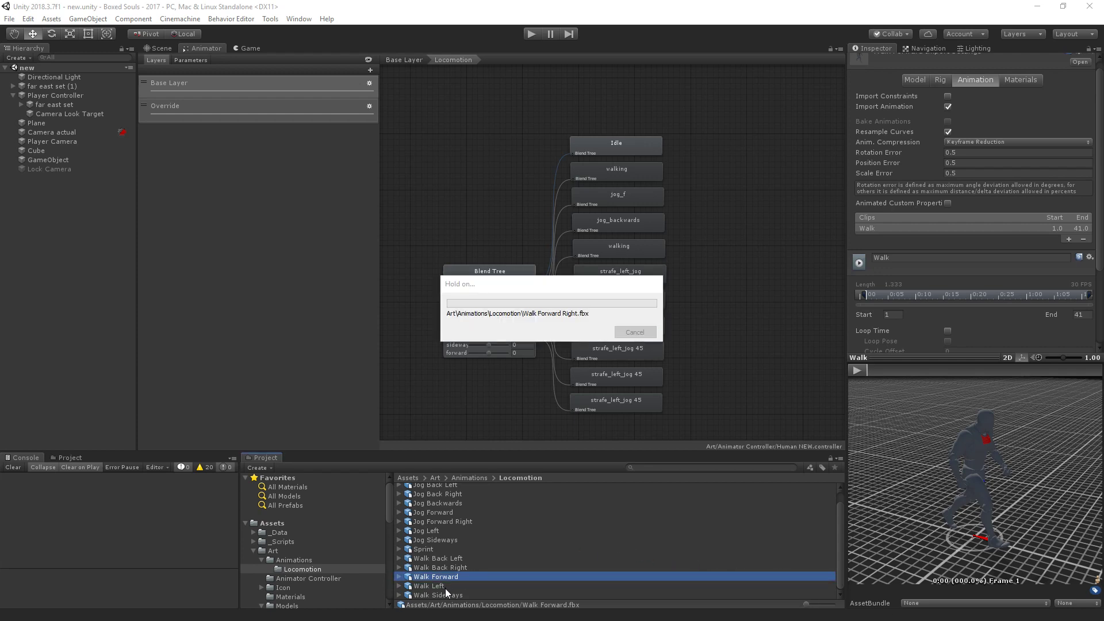
scroll(498, 550, down, 1)
click(455, 576)
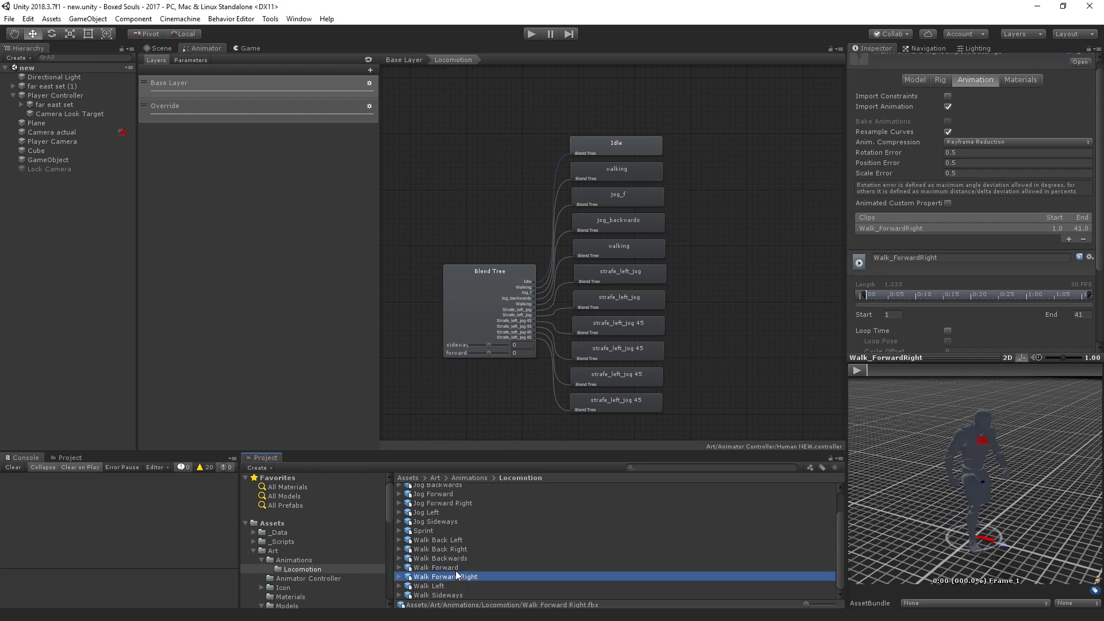
click(942, 79)
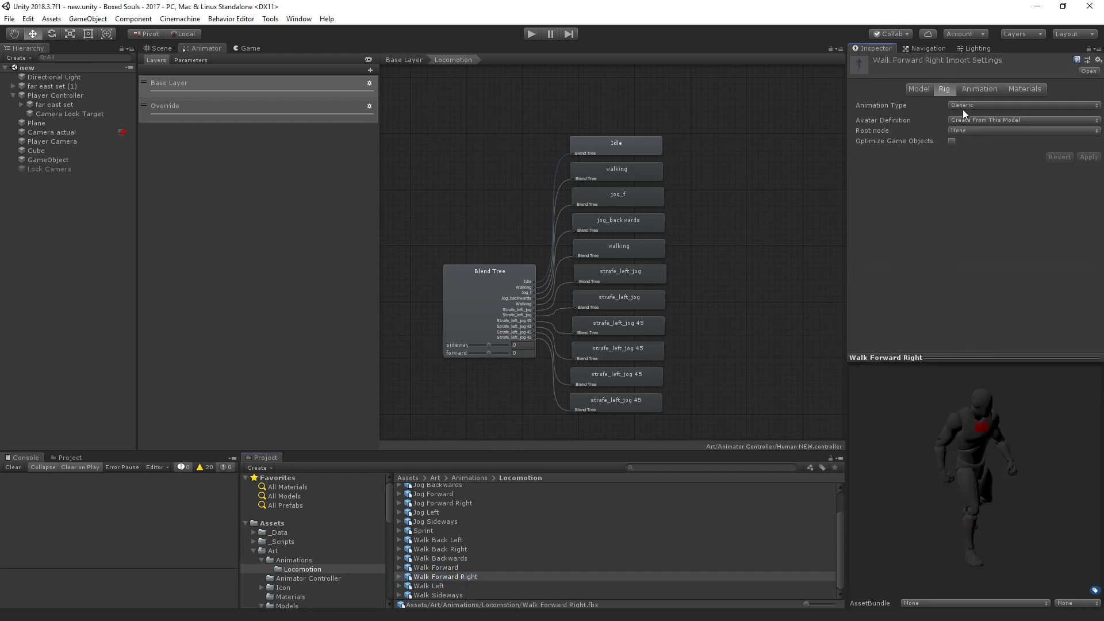
Set the avatar definition of the Walk Backwards, Forward, Forward Right, Left and Sideways models to Copy From Other Avatar
click(460, 567)
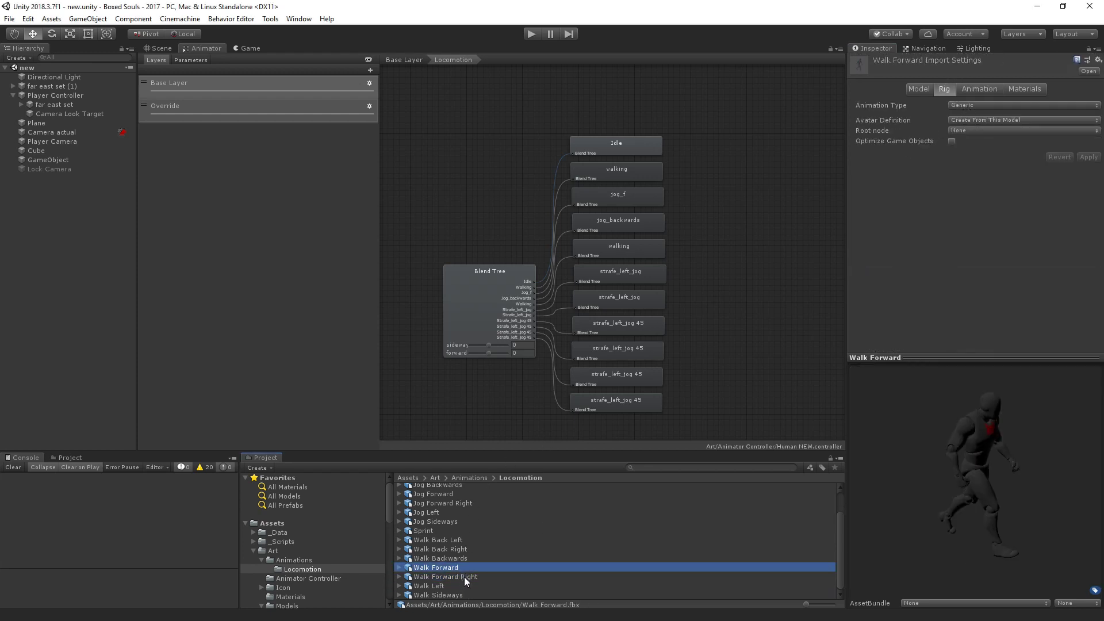
shift+click(465, 578)
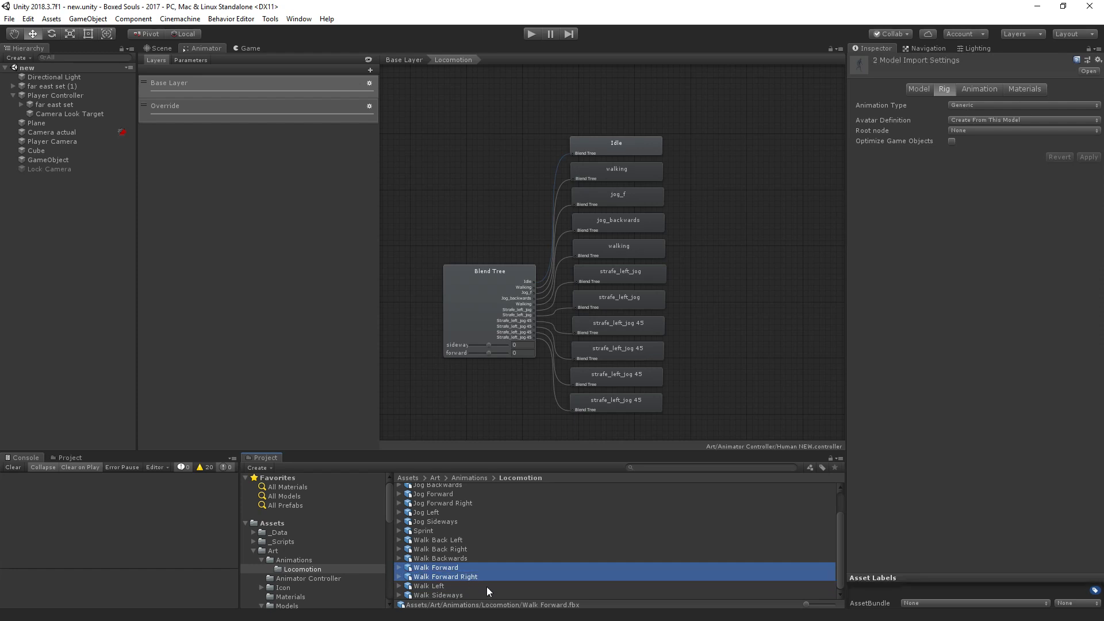
shift+click(446, 585)
shift+click(454, 596)
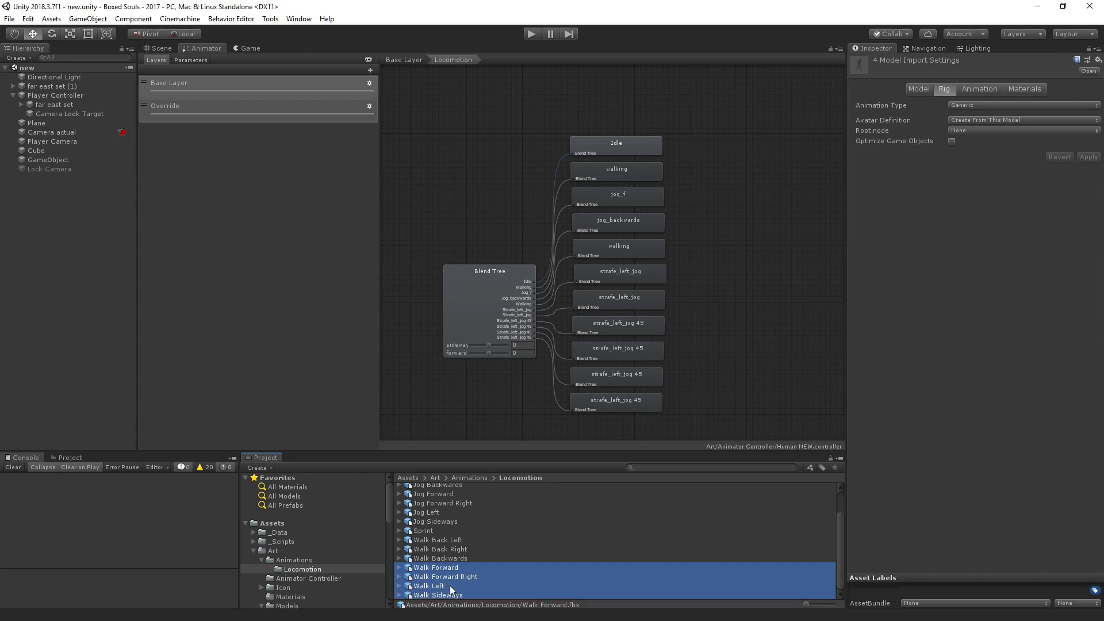
ctrl+click(458, 557)
click(1005, 120)
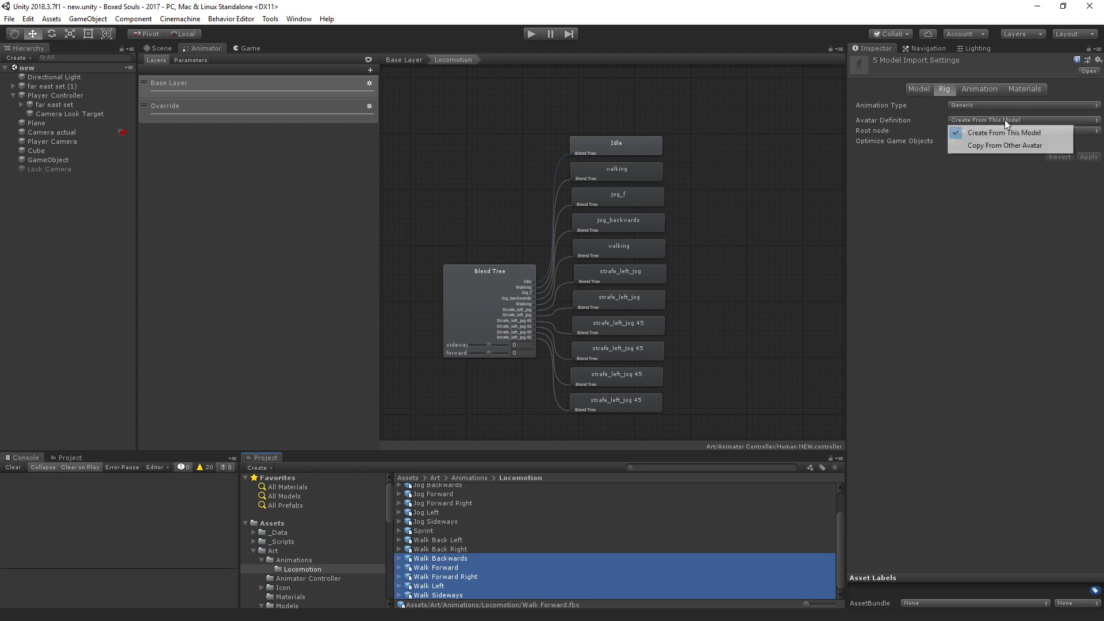
click(1009, 145)
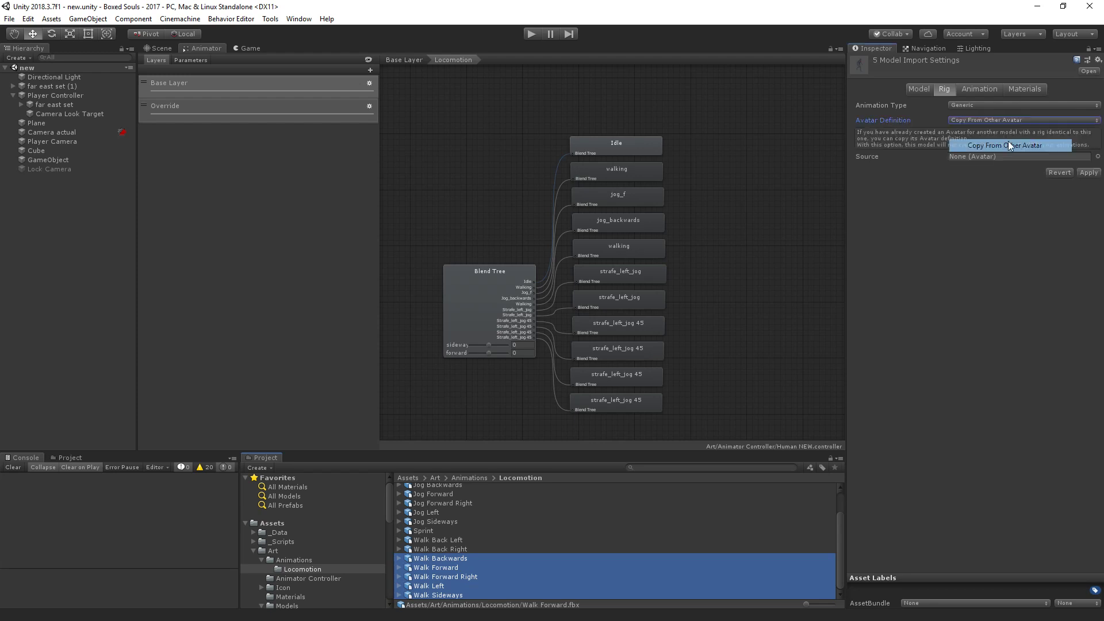
Make the five selected walk models Humanoid, assign Base ModelAvatar from the Animations folder as their avatar source, and apply
click(294, 560)
click(400, 497)
scroll(449, 564, down, 3)
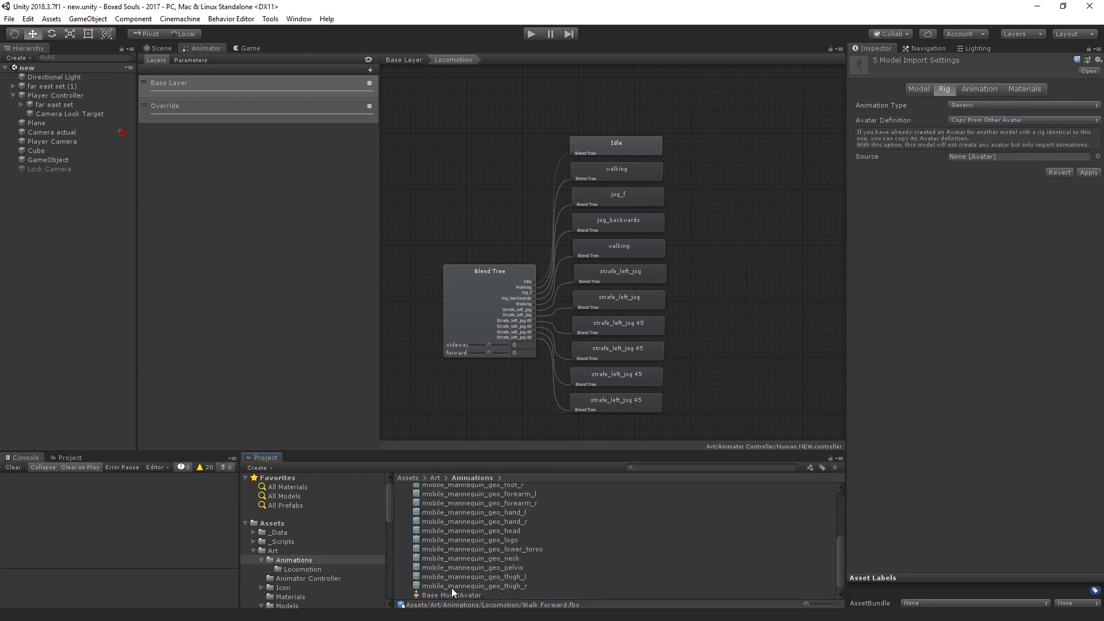
drag(456, 597, 988, 156)
click(581, 341)
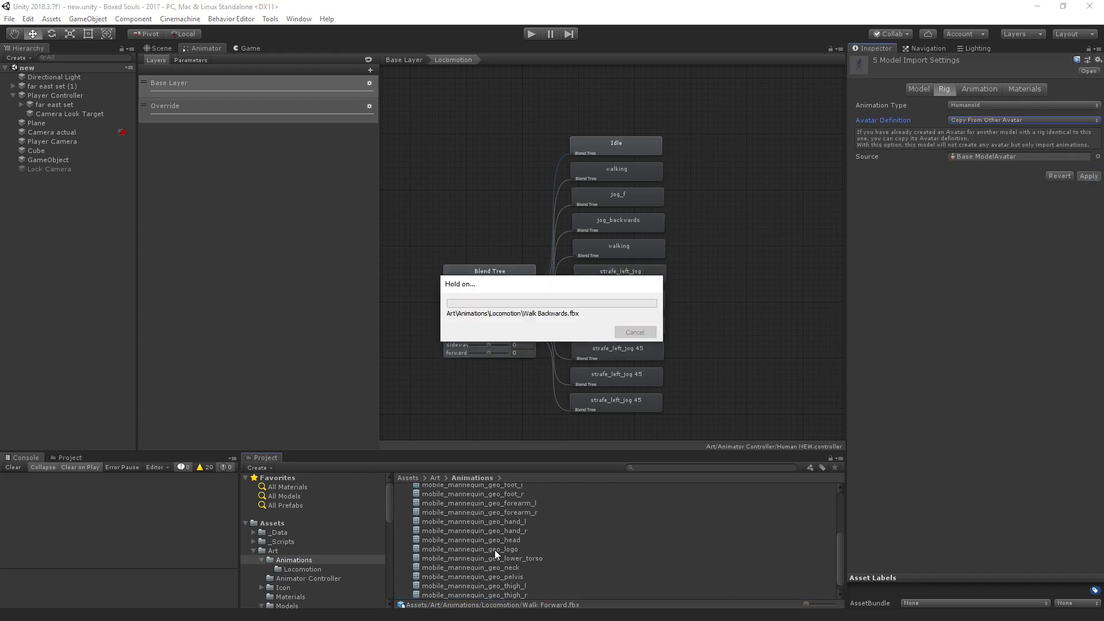
For the Walk Backwards clip, enable Loop Time, bake rotation (based upon Original) and position (Y) into the pose, and apply
click(305, 571)
click(452, 557)
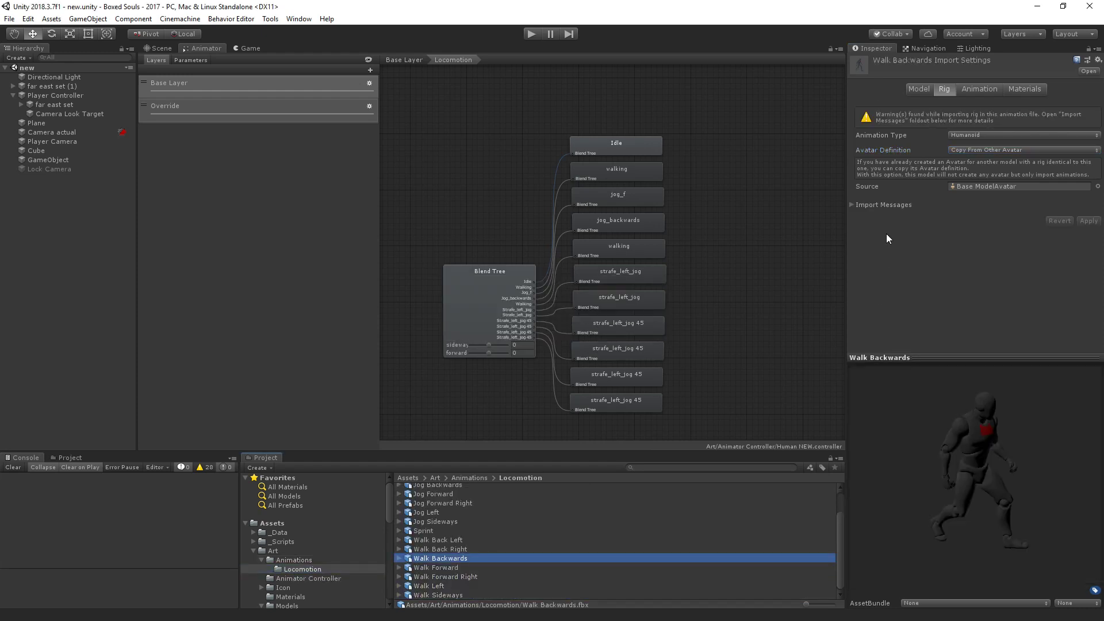
click(991, 87)
scroll(957, 262, down, 5)
click(947, 242)
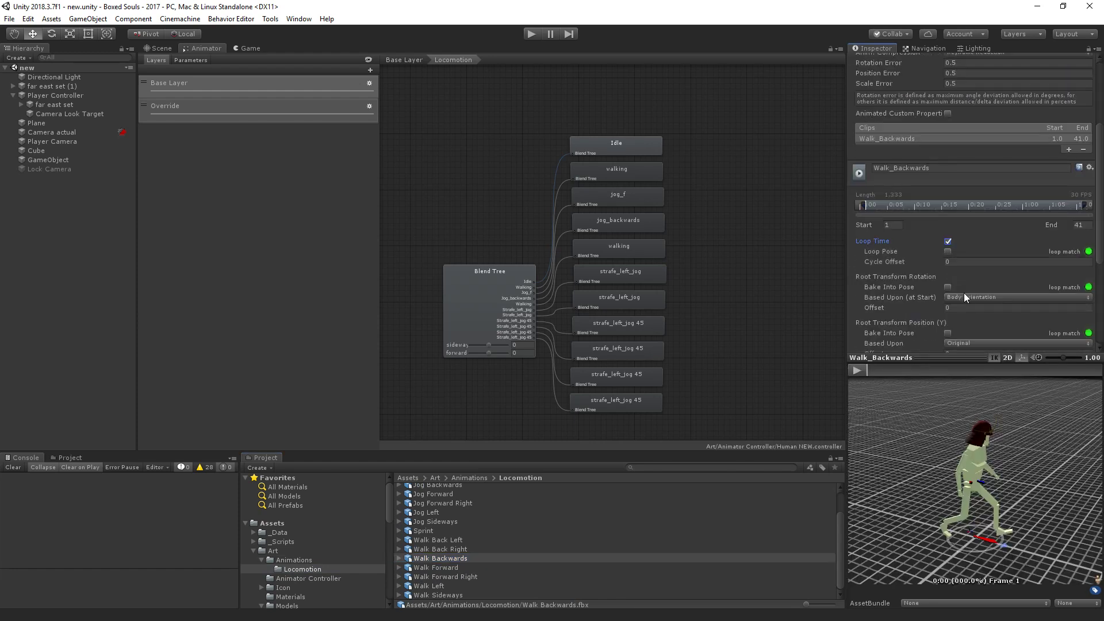
click(964, 296)
click(958, 306)
click(948, 287)
click(948, 334)
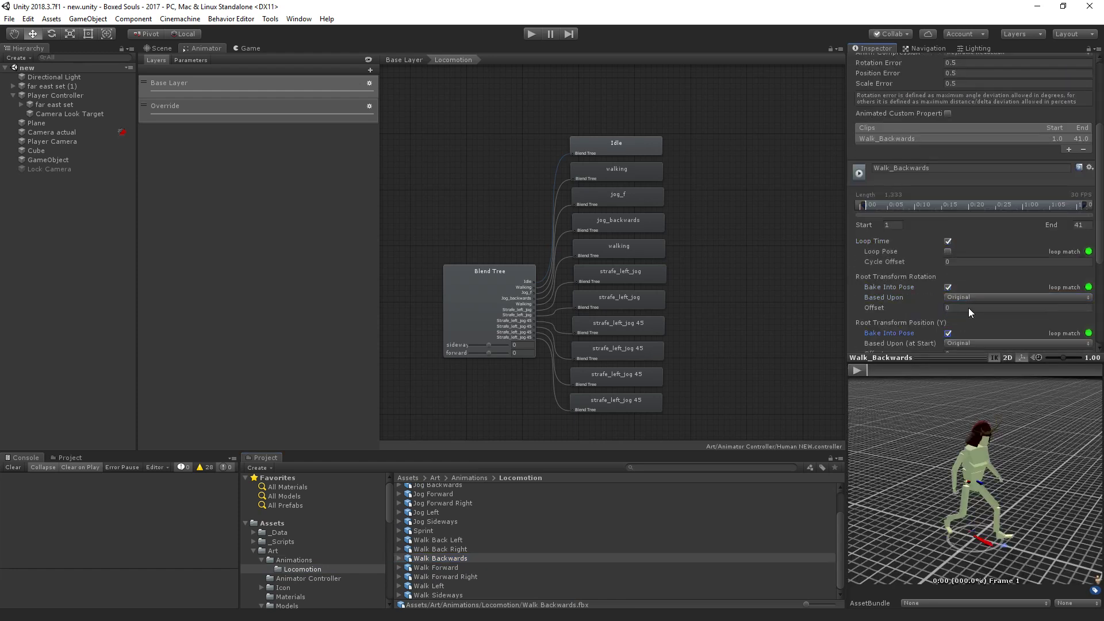
scroll(969, 308, down, 5)
click(1079, 338)
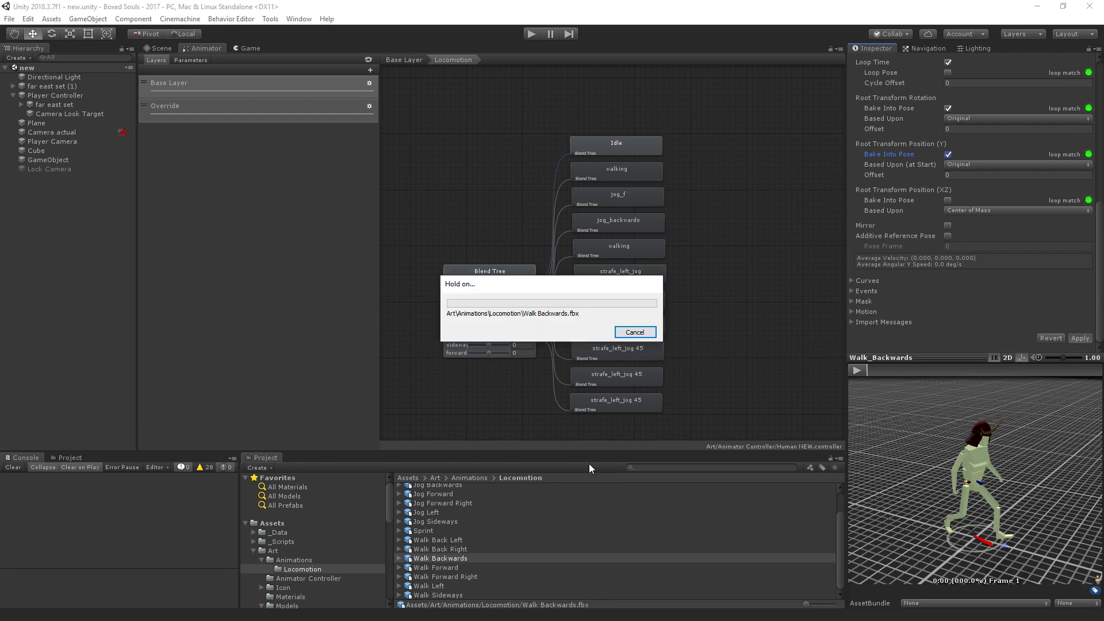
For the Walk Forward clip, bake position (Y) and rotation (based upon Original) into the pose, enable Loop Time, and apply
click(447, 568)
click(962, 165)
click(954, 121)
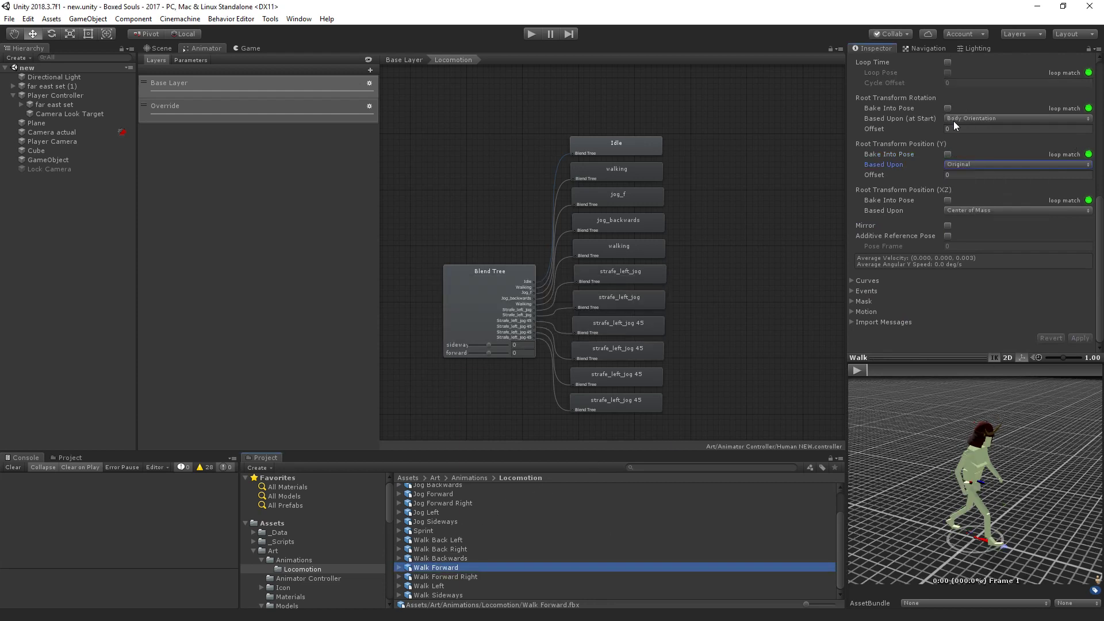
click(948, 155)
click(960, 119)
click(966, 137)
click(948, 108)
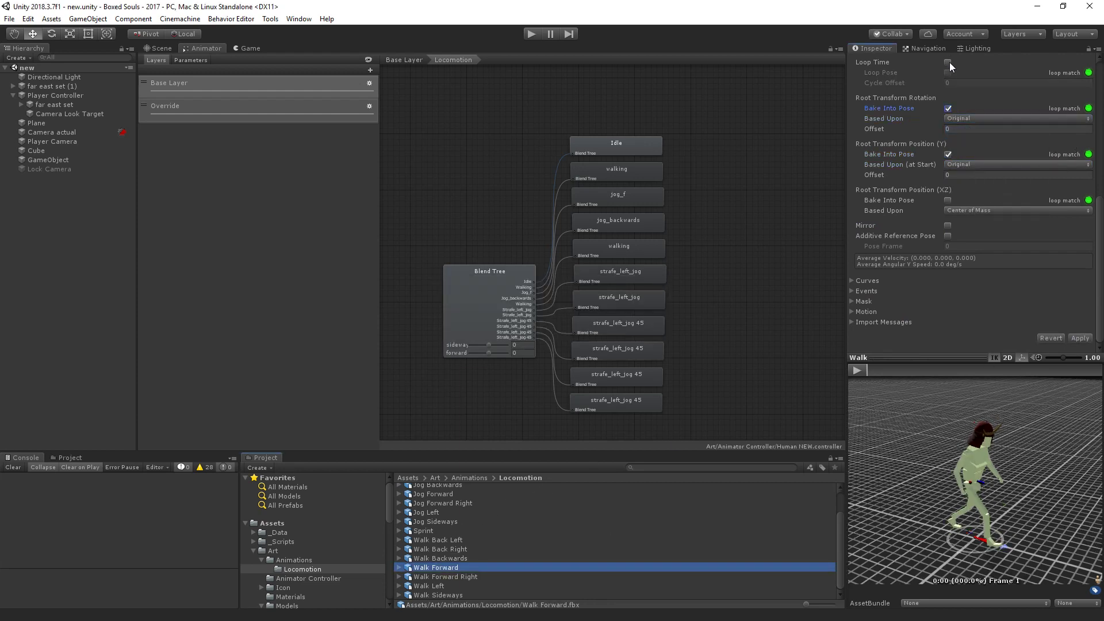
click(948, 62)
click(1080, 339)
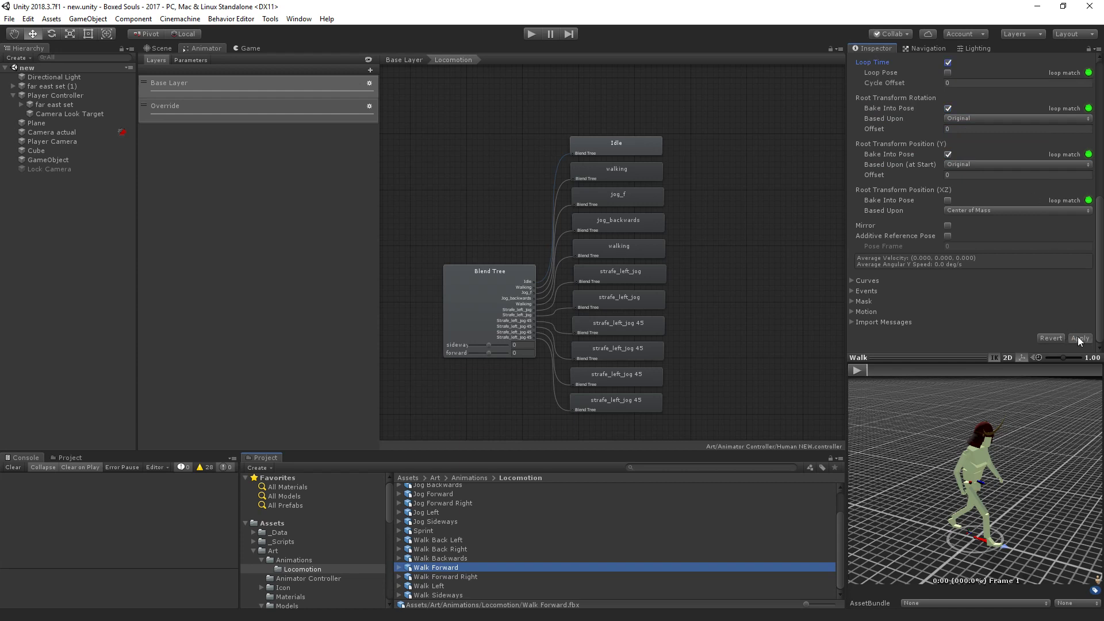
For the Walk Forward Right clip, bake rotation (based upon Original) and position (Y) into the pose, enable Loop Time, and apply
click(474, 577)
click(948, 132)
click(1017, 143)
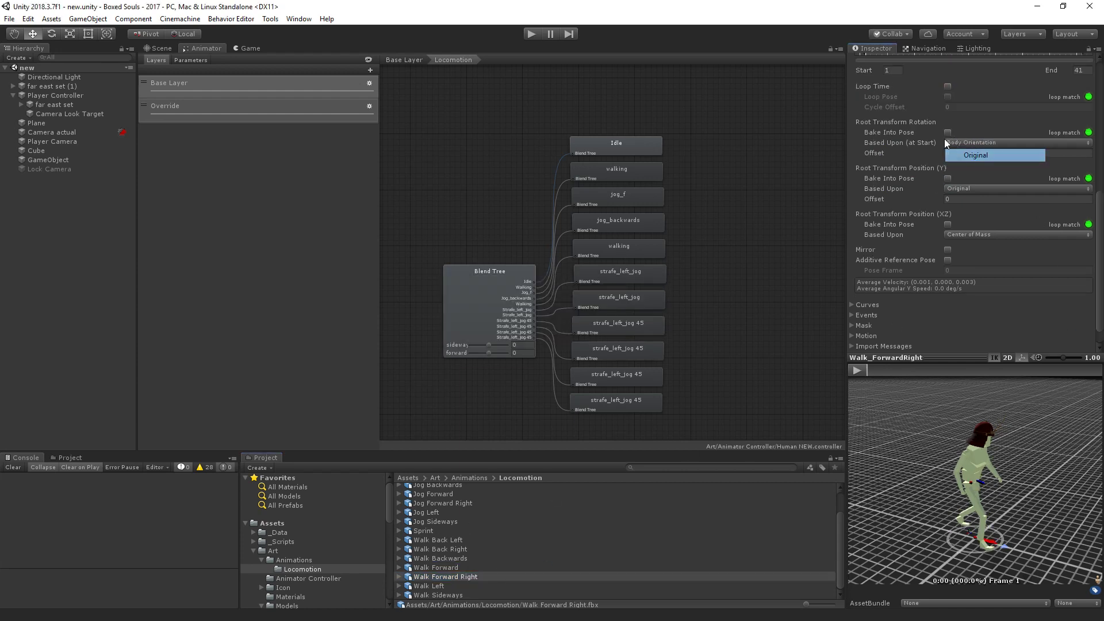
click(978, 151)
click(948, 87)
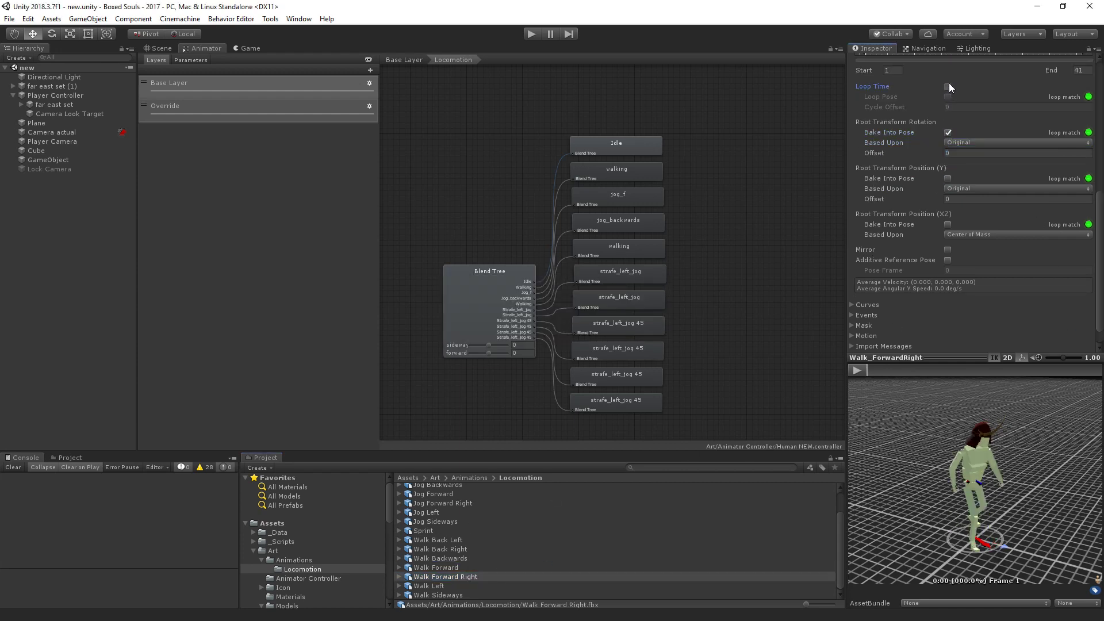
click(948, 178)
scroll(1073, 323, down, 1)
click(1079, 338)
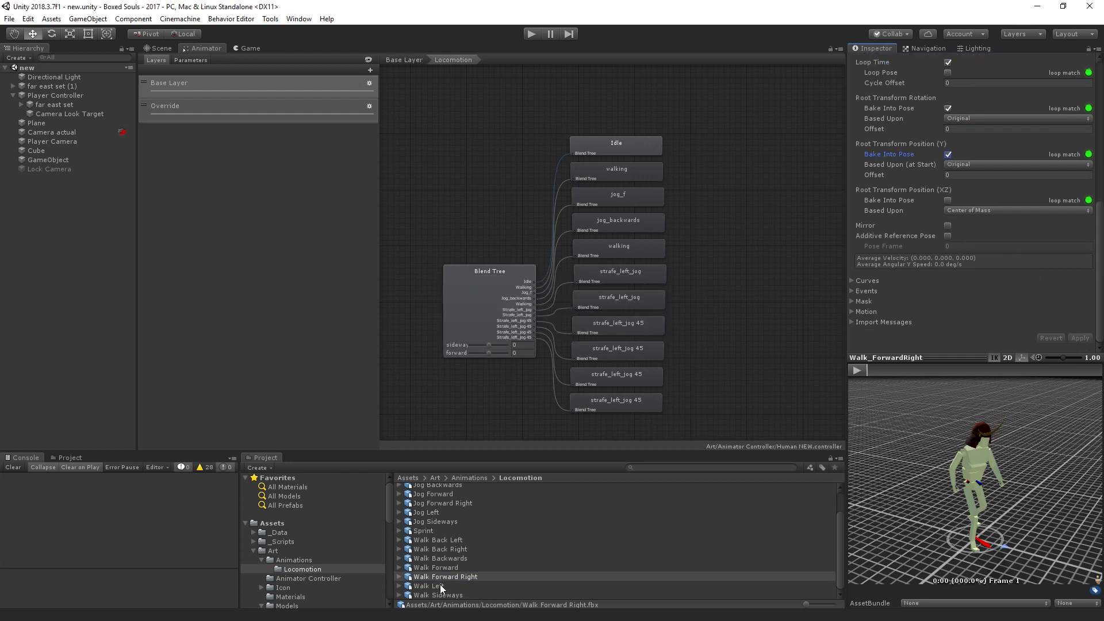
For the Walk Left clip, bake position (Y) and rotation (based upon Original) into the pose, enable Loop Time, and apply
click(440, 586)
click(948, 154)
click(948, 108)
click(968, 117)
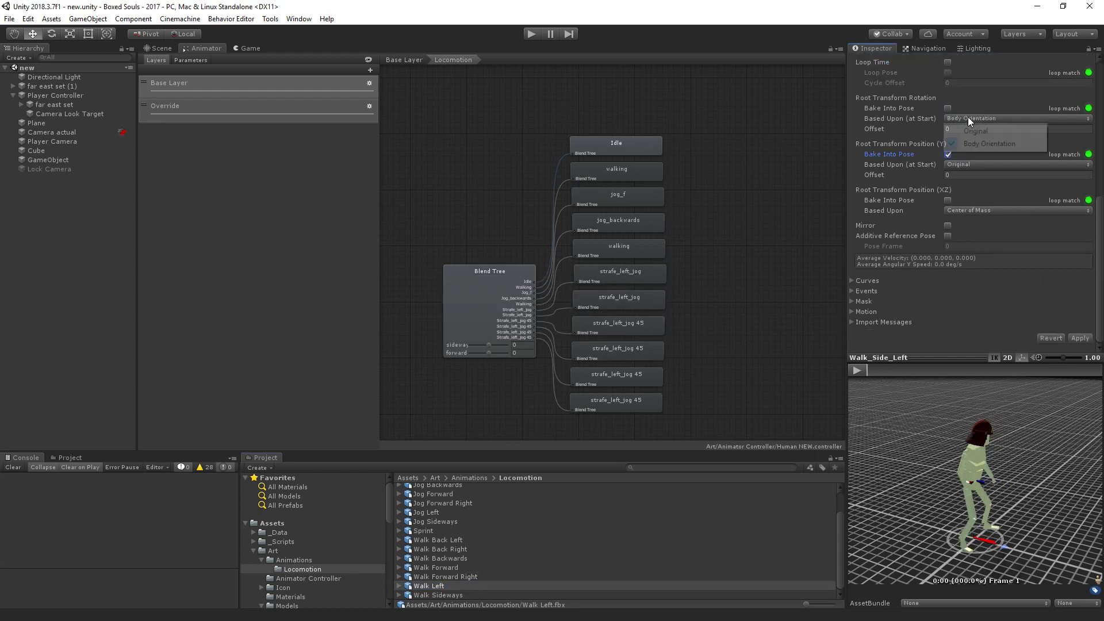
click(967, 132)
click(948, 62)
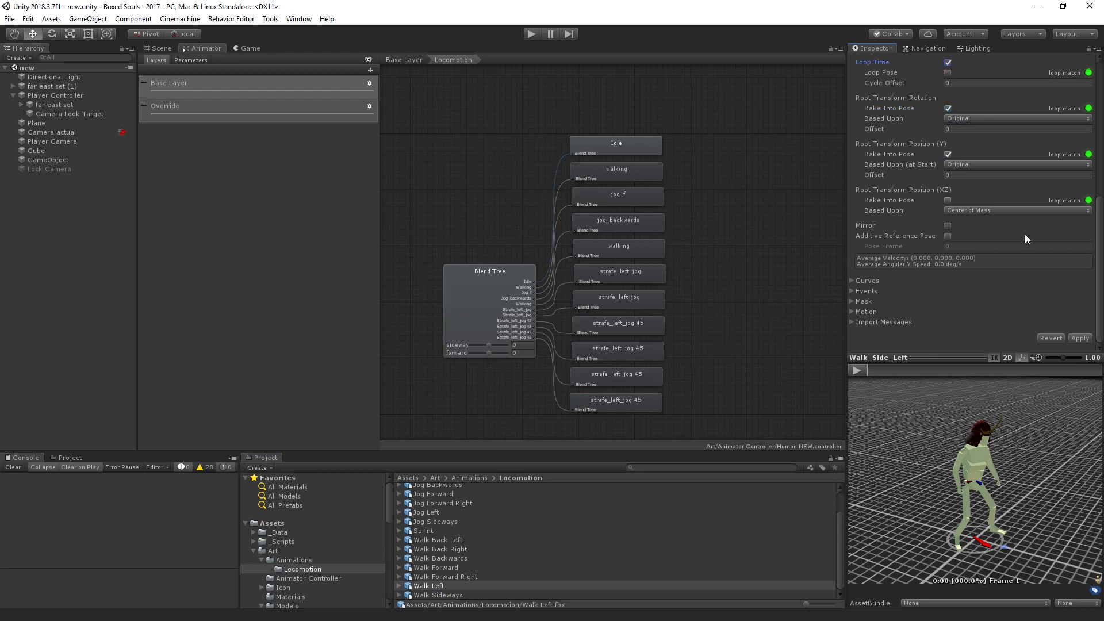
click(1080, 338)
For the Walk Sideways clip, bake position (Y) and rotation (based upon Original) into the pose, enable Loop Time, and apply
click(459, 595)
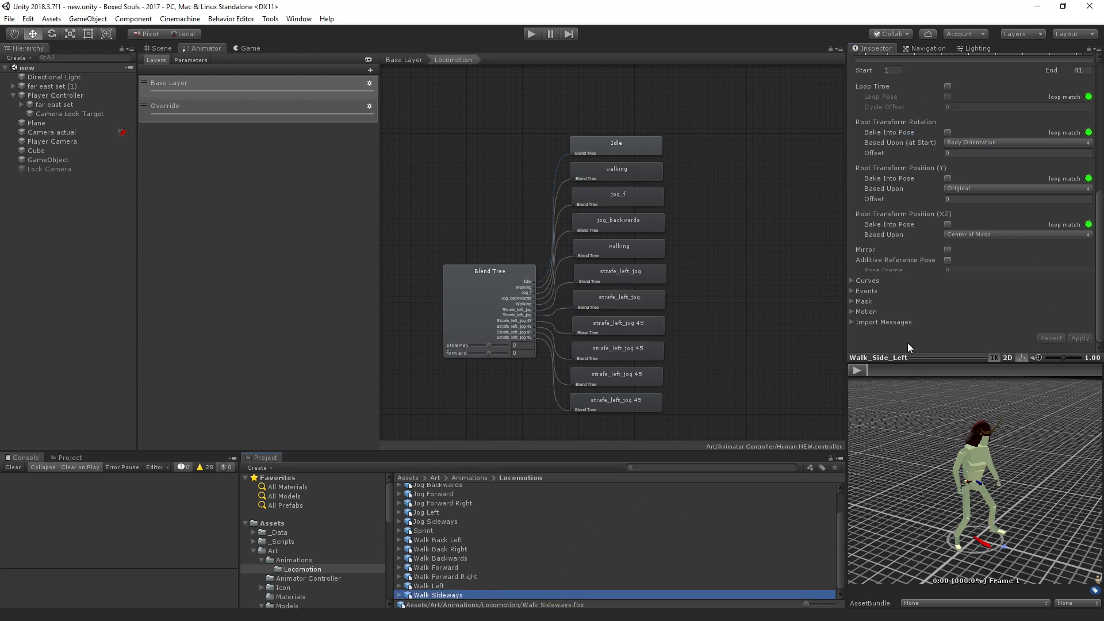
click(948, 178)
click(948, 132)
click(965, 143)
click(978, 153)
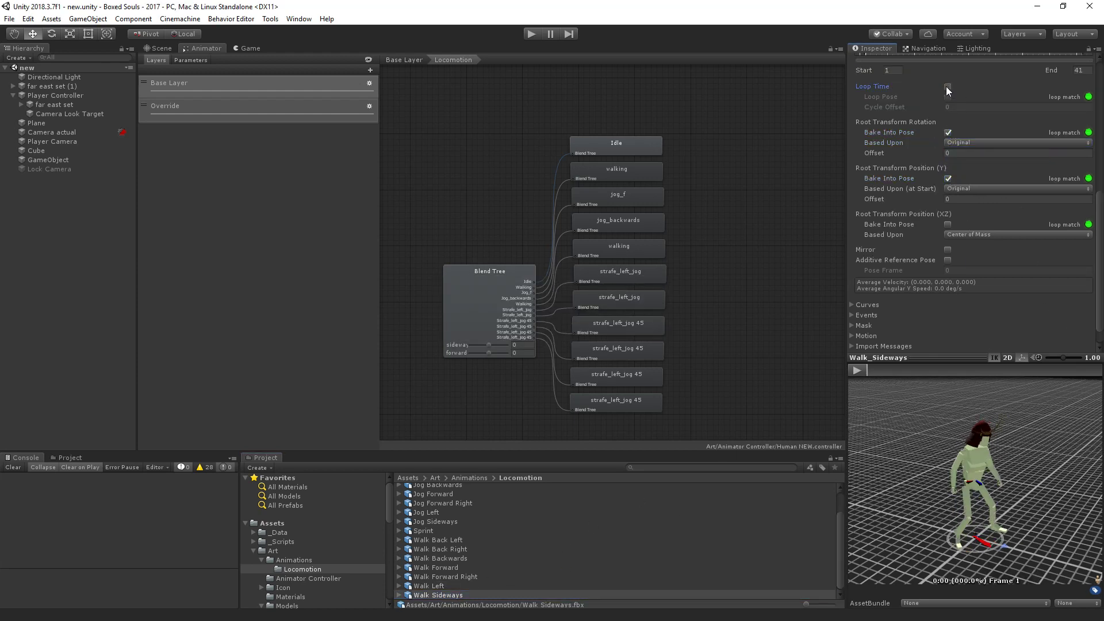
click(948, 88)
scroll(1020, 263, down, 2)
click(1080, 338)
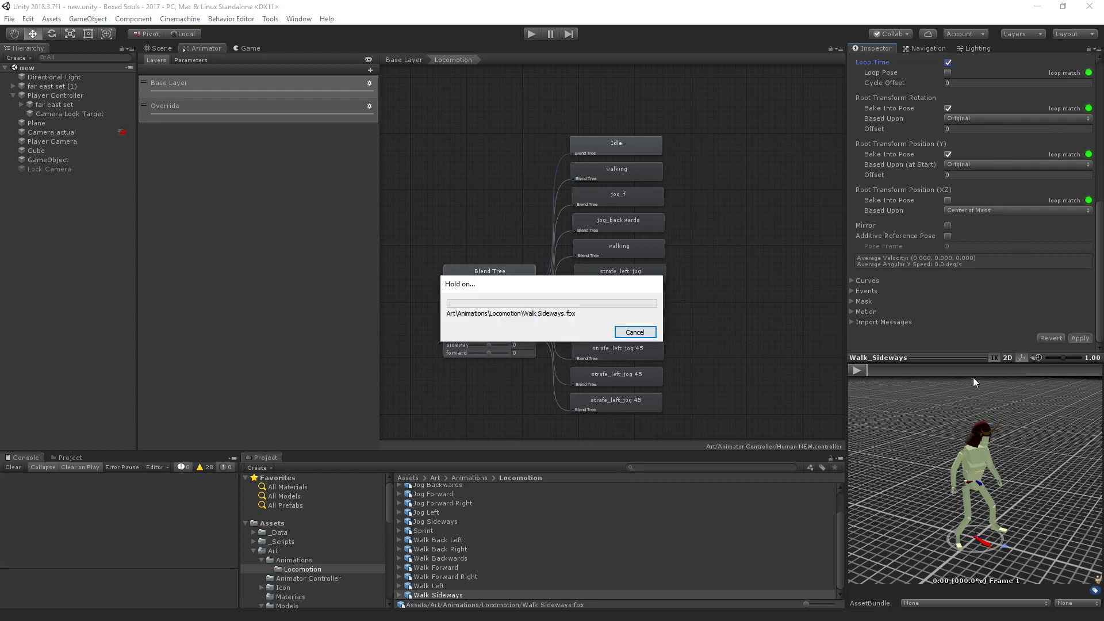
Review the loop and root transform settings of the other forward and backward walk clips for consistency
click(436, 577)
click(441, 568)
click(450, 549)
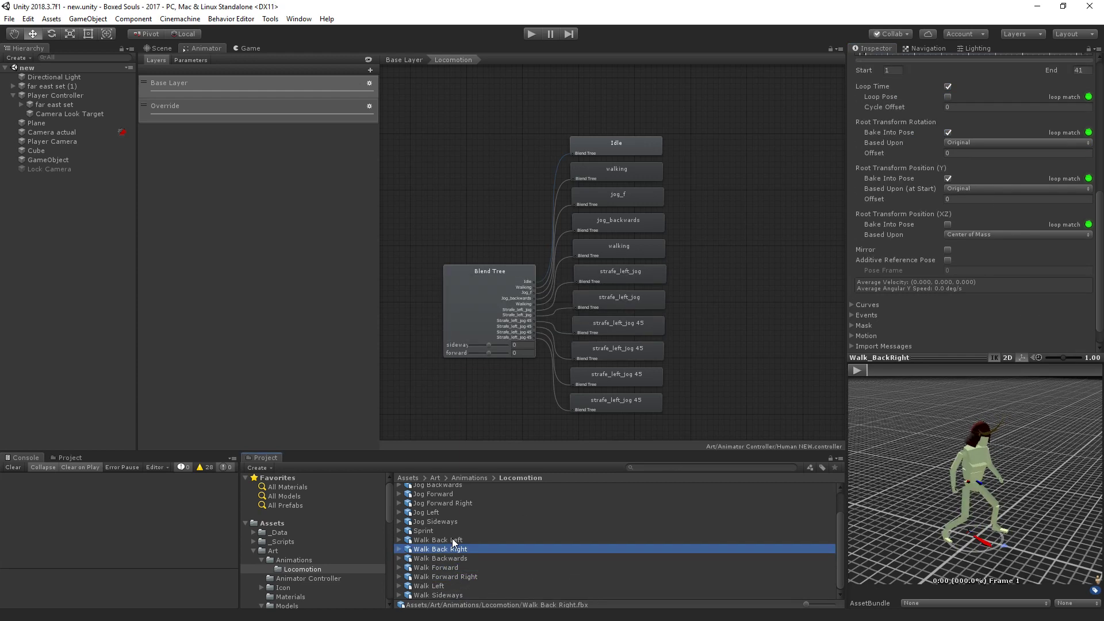
click(453, 540)
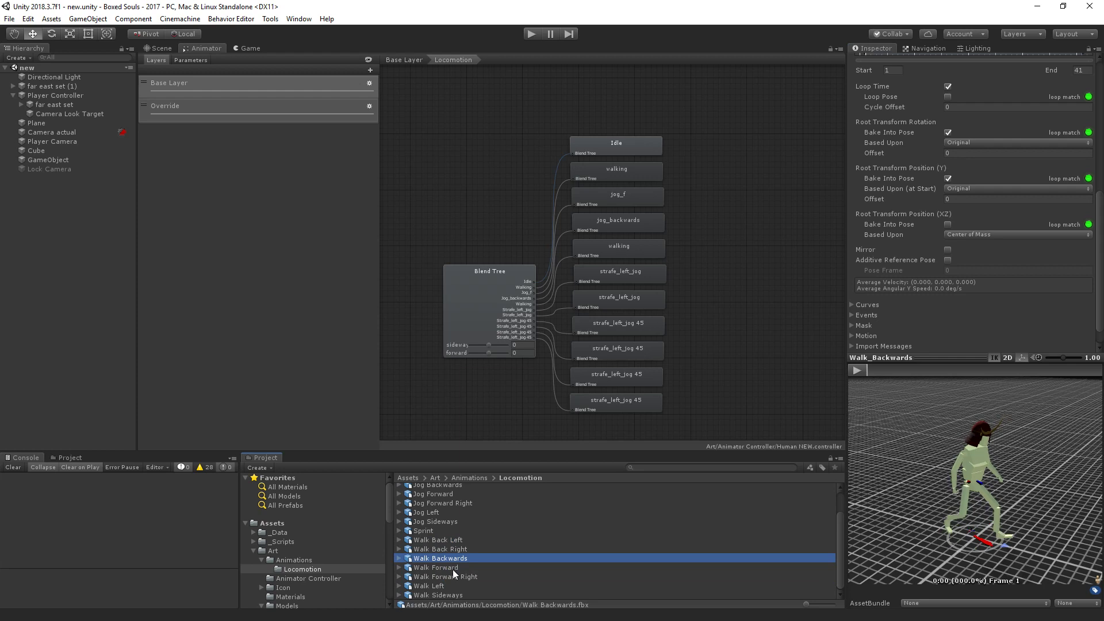
click(454, 569)
Replace the walking motion at Pos Y 0.5 in the Locomotion blend tree with the Walk clip from Walk Forward
click(478, 291)
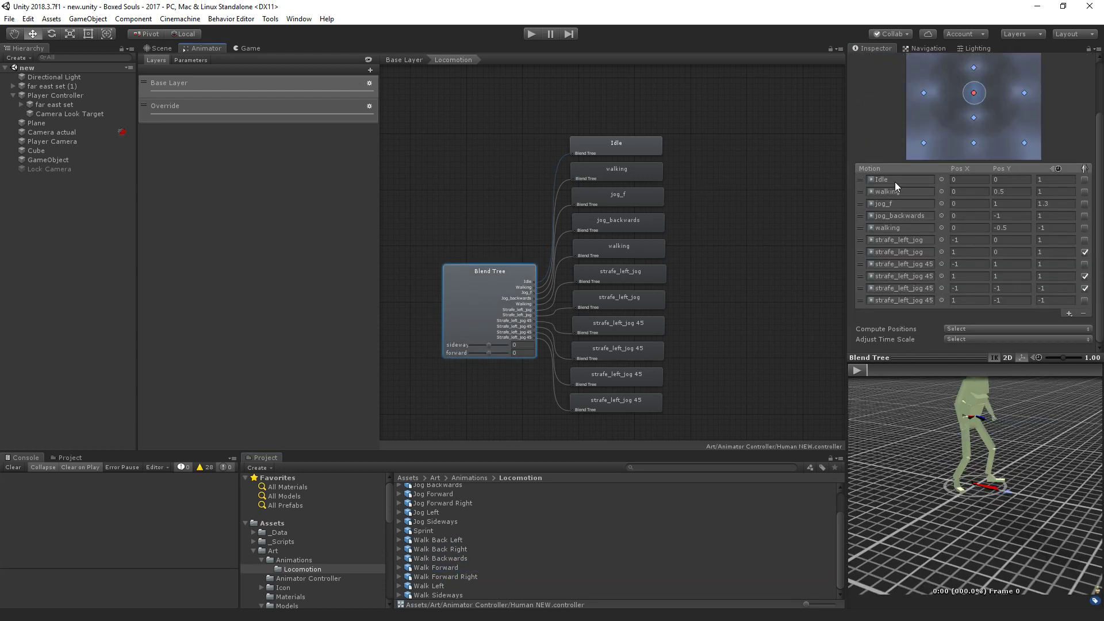
click(400, 567)
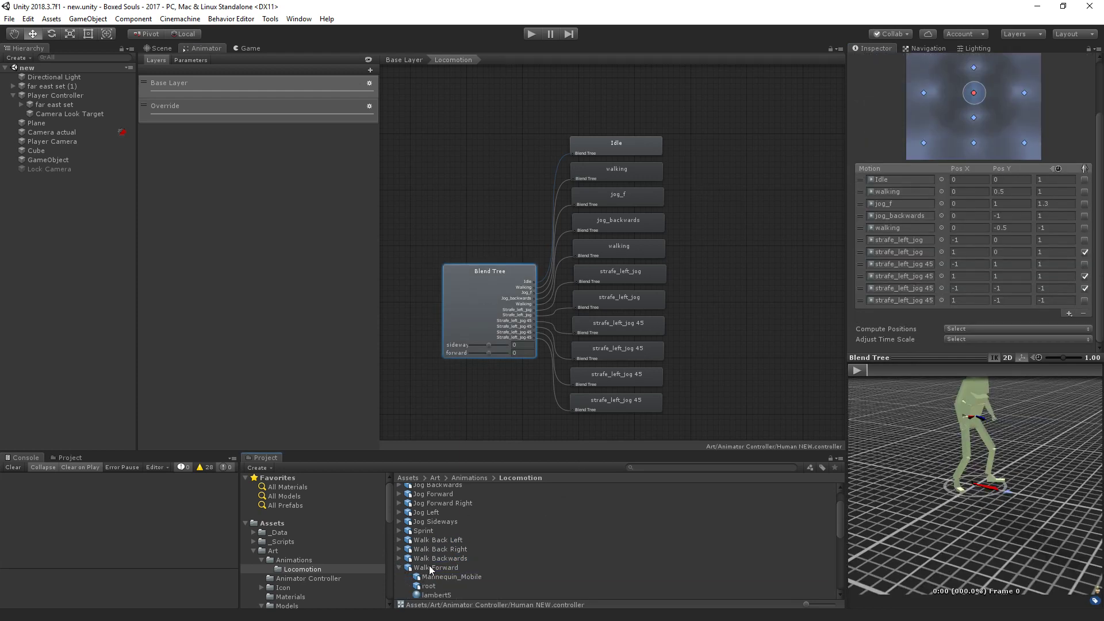
scroll(441, 570, down, 3)
drag(433, 568, 892, 192)
scroll(534, 530, up, 3)
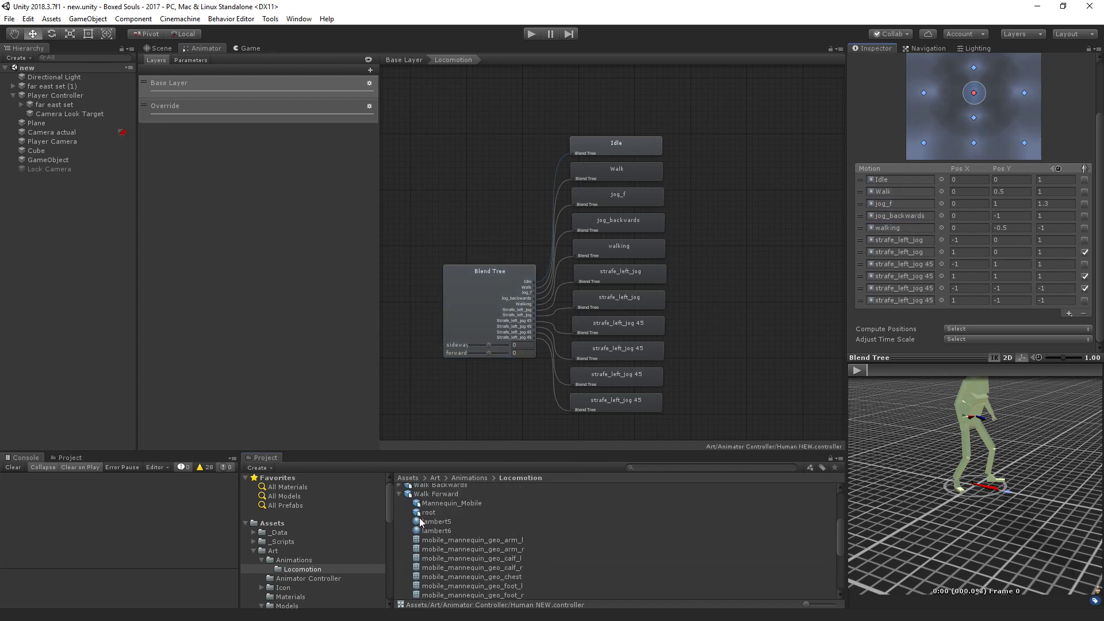
Replace the jog_f motion at Pos Y 1 in the Locomotion blend tree with the Jog clip from Jog Forward
click(398, 495)
scroll(407, 516, up, 2)
click(399, 525)
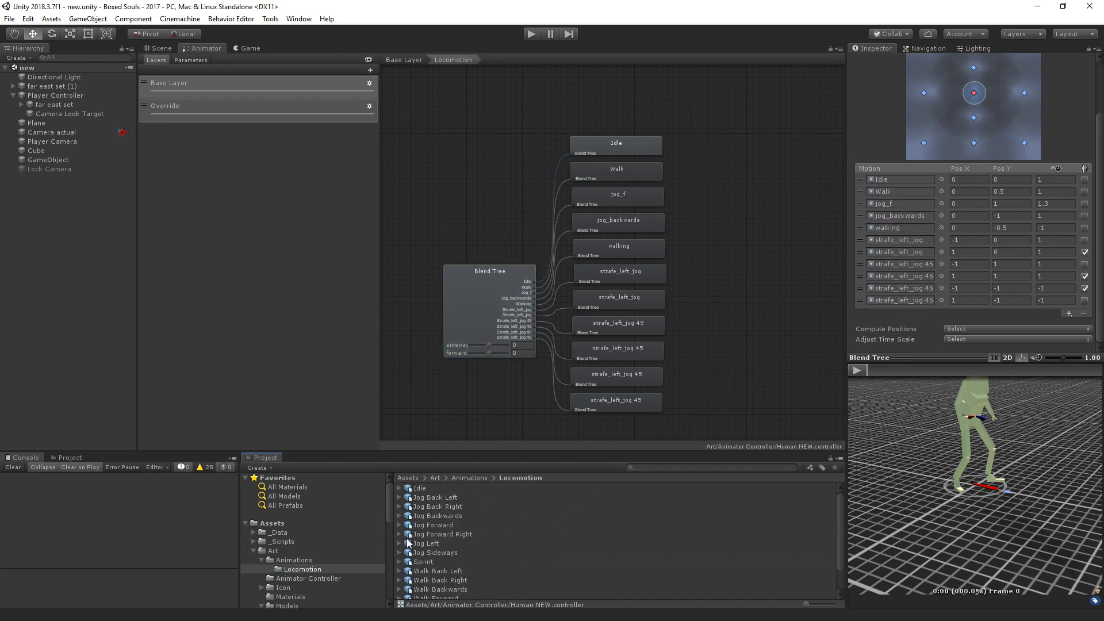
scroll(453, 557, down, 6)
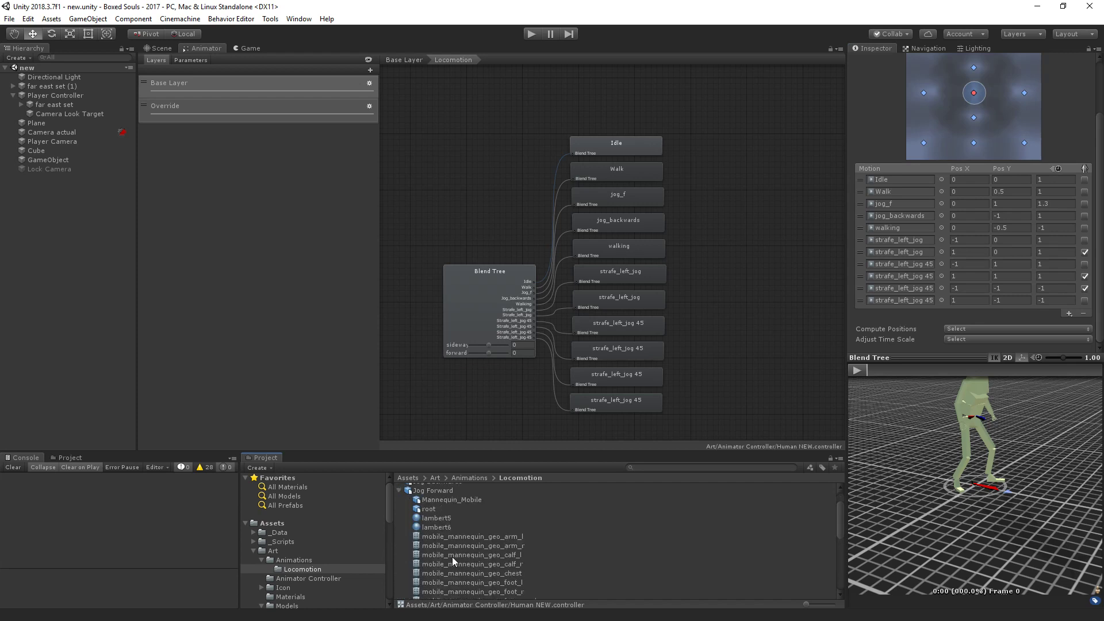
drag(426, 530, 901, 202)
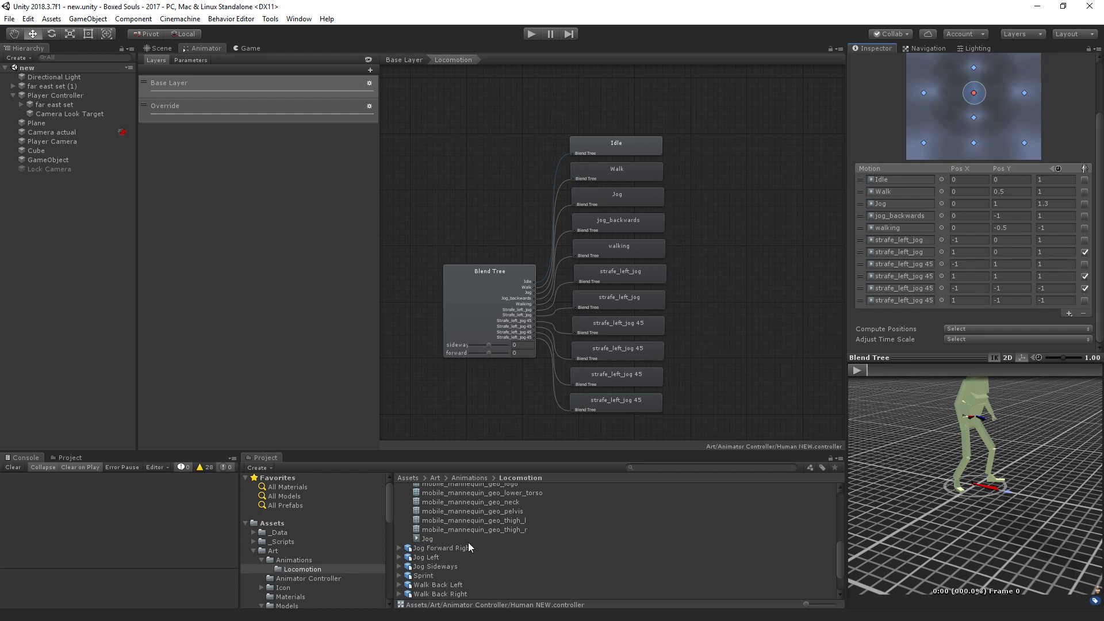
Replace the jog_backwards motion at Pos Y -1 with the Jog_Backwards clip, and set the forward Jog motion's speed to 1
scroll(437, 535, up, 5)
click(399, 516)
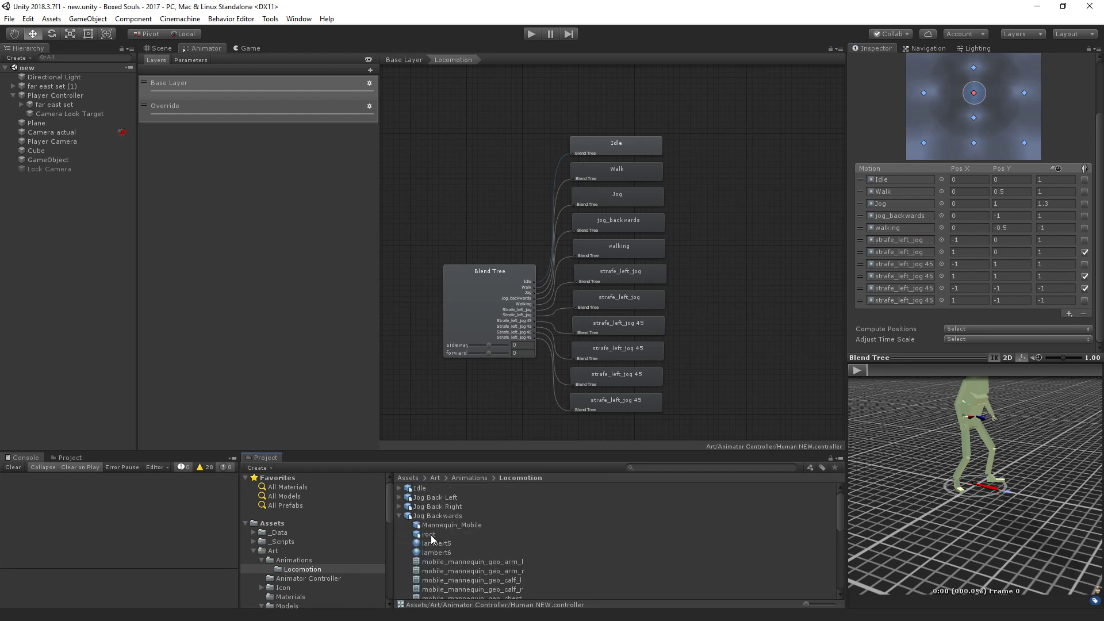
scroll(437, 547, down, 6)
drag(454, 488, 895, 215)
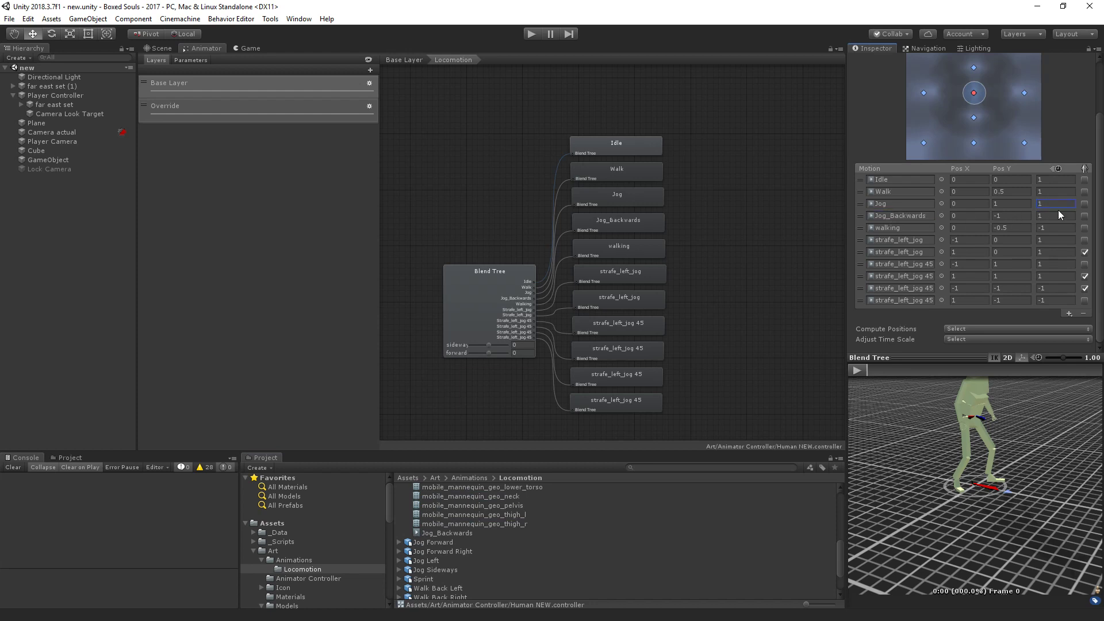
Set the speed of the motion at Pos Y -0.5 to 1 and replace it with the Walk_Backwards clip from Walk Backwards
click(1054, 228)
scroll(489, 525, down, 3)
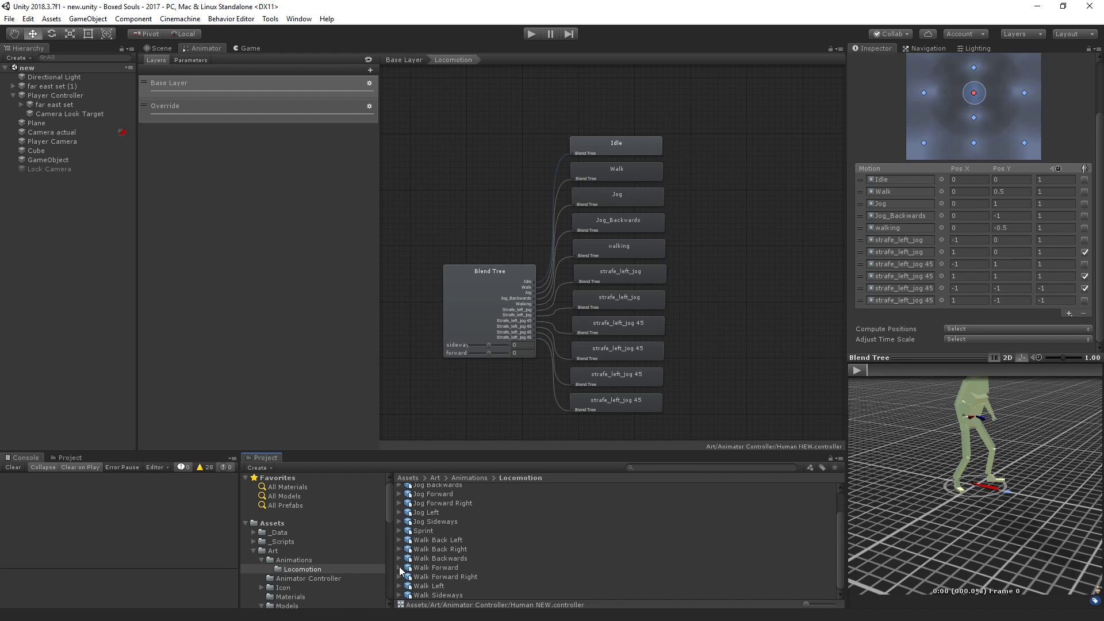
click(399, 567)
scroll(416, 571, down, 3)
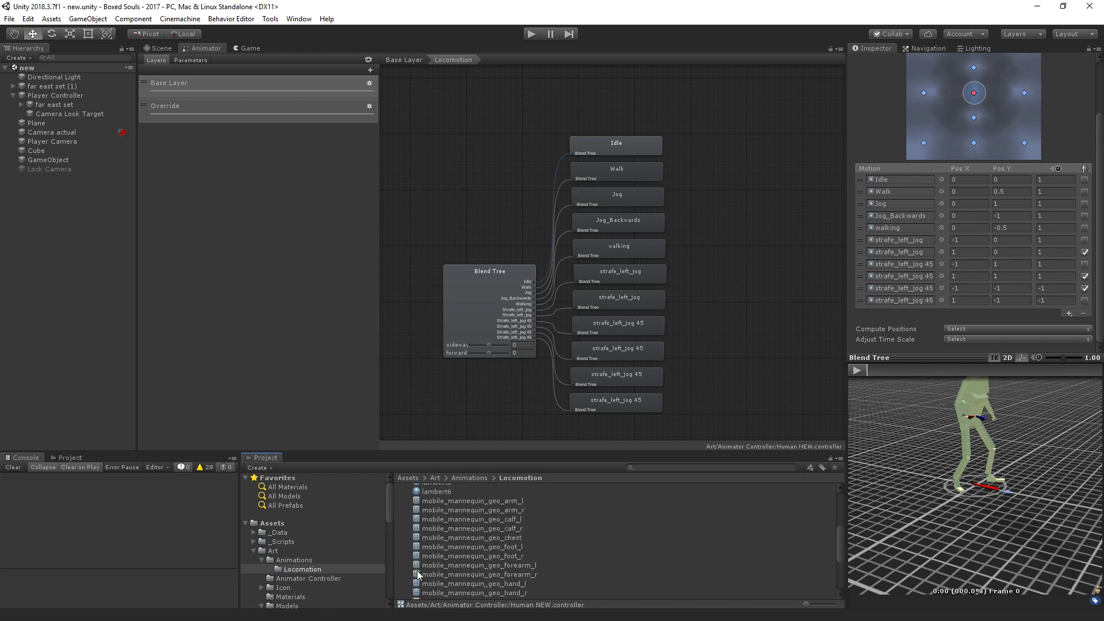
scroll(417, 572, down, 4)
drag(442, 560, 906, 231)
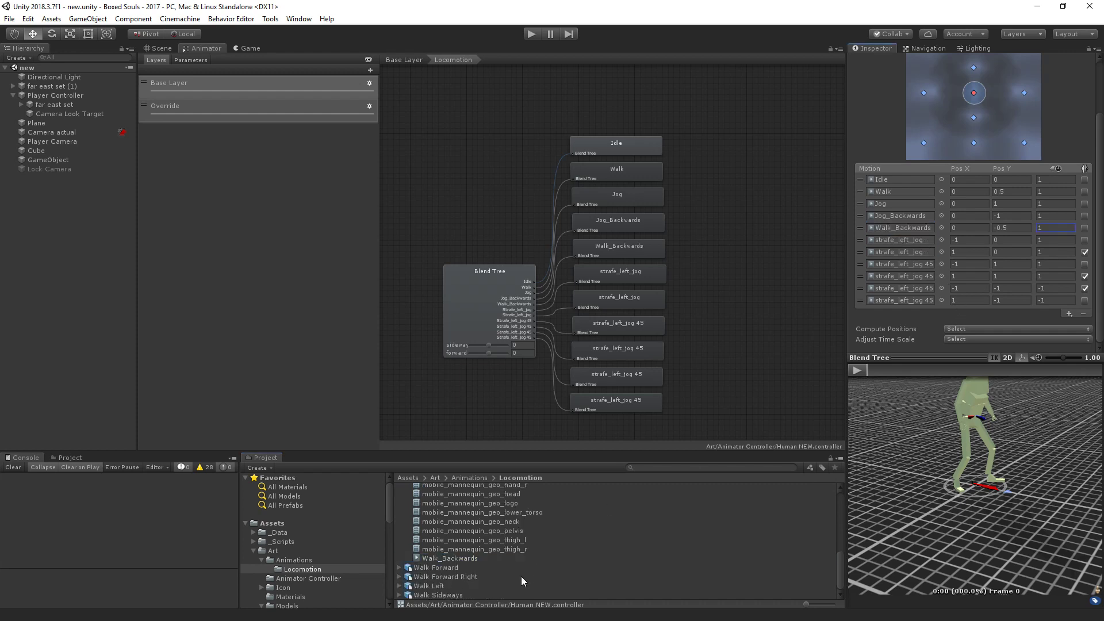
Replace the strafe_left_jog motion at Pos X -1, Pos Y 0 with the Jog_SideLeft clip from Jog Left
scroll(521, 576, up, 10)
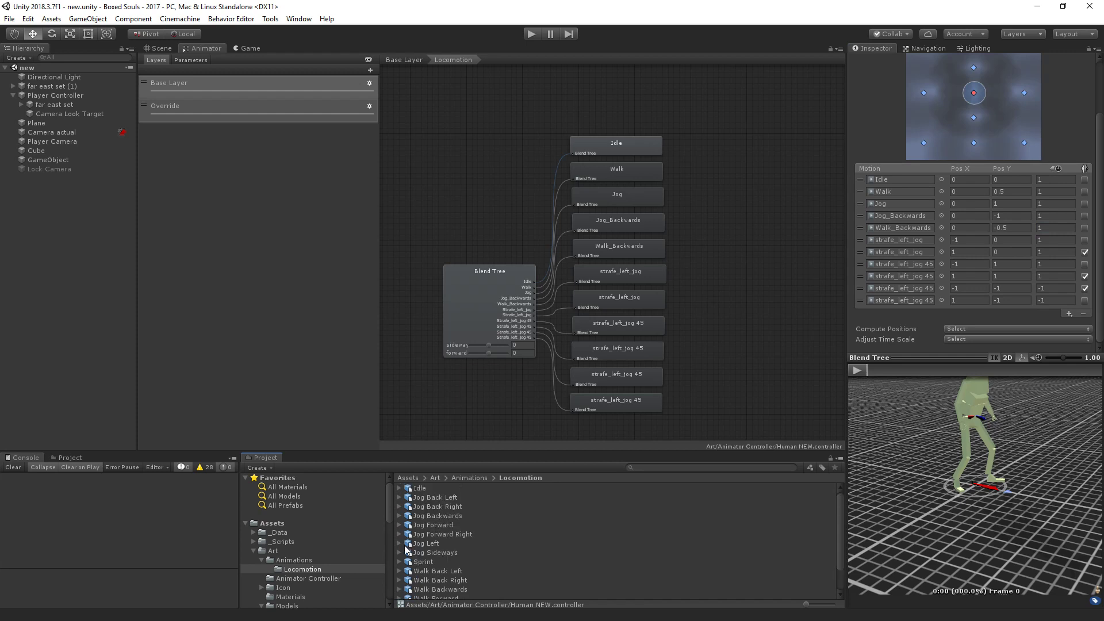
click(399, 544)
scroll(447, 575, down, 5)
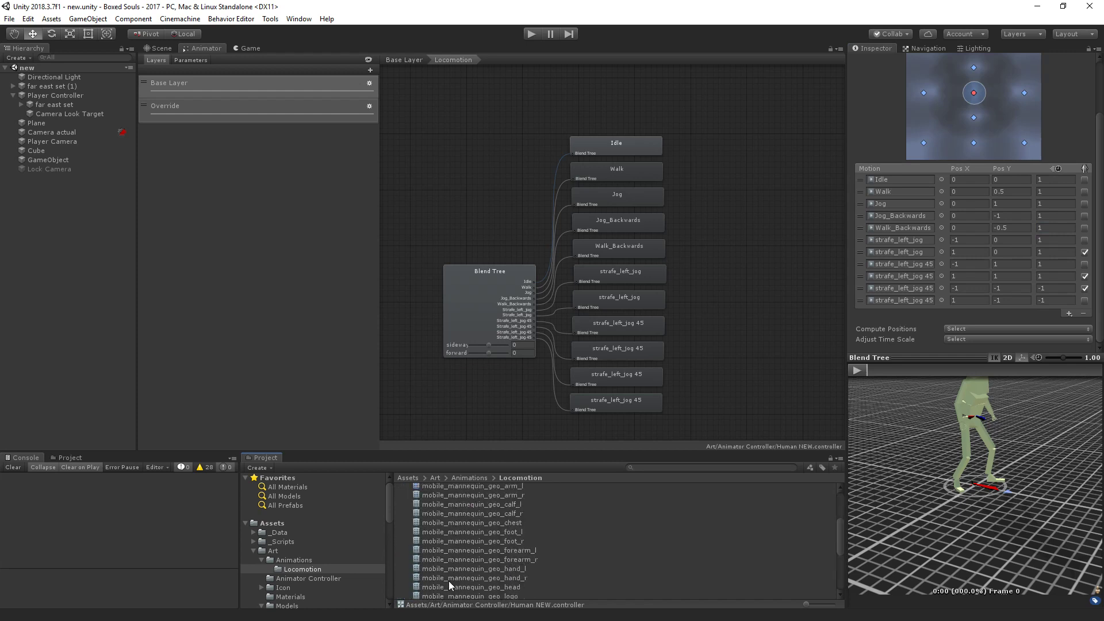
drag(443, 583, 906, 242)
scroll(447, 540, up, 5)
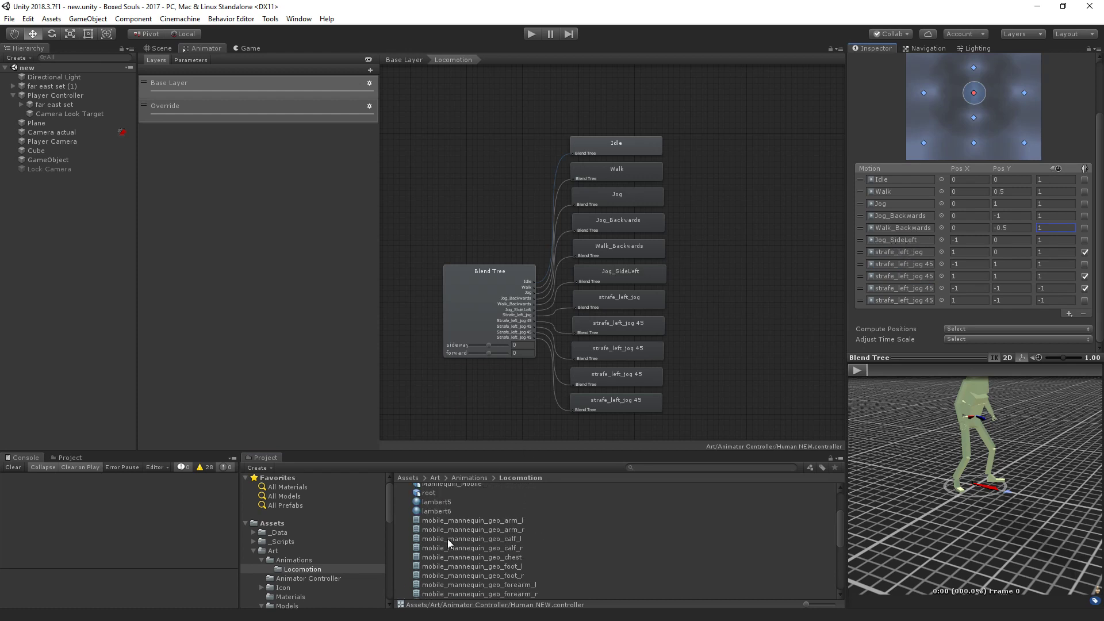
click(400, 544)
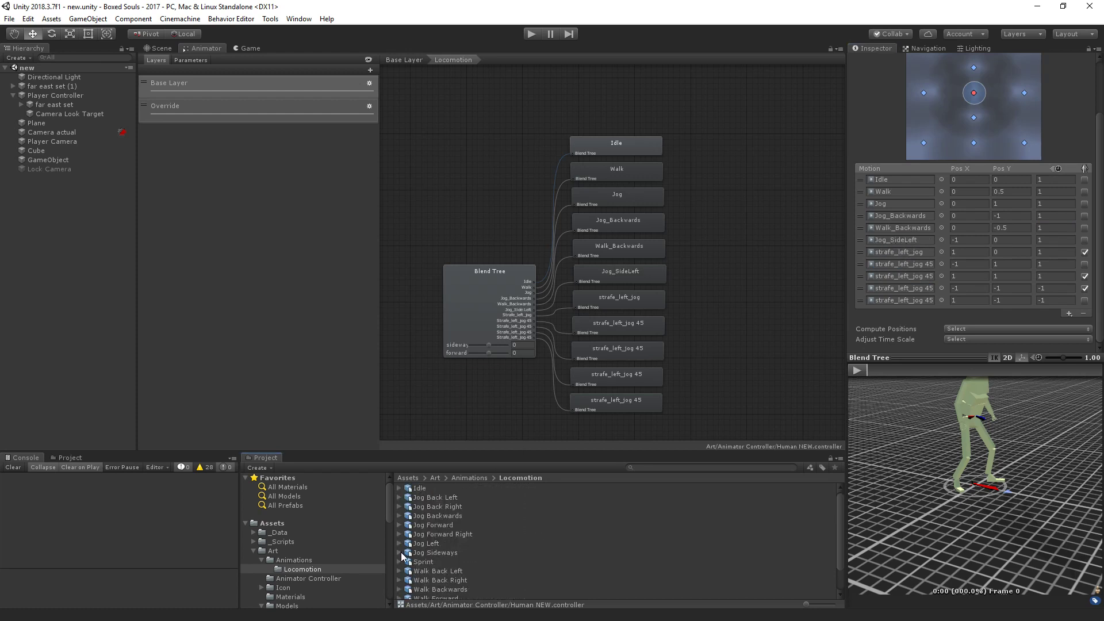
Replace the strafe_left_jog motion at Pos X 1, Pos Y 0 with the Jog_Sidways clip from Jog Sideways
click(400, 553)
scroll(436, 552, down, 10)
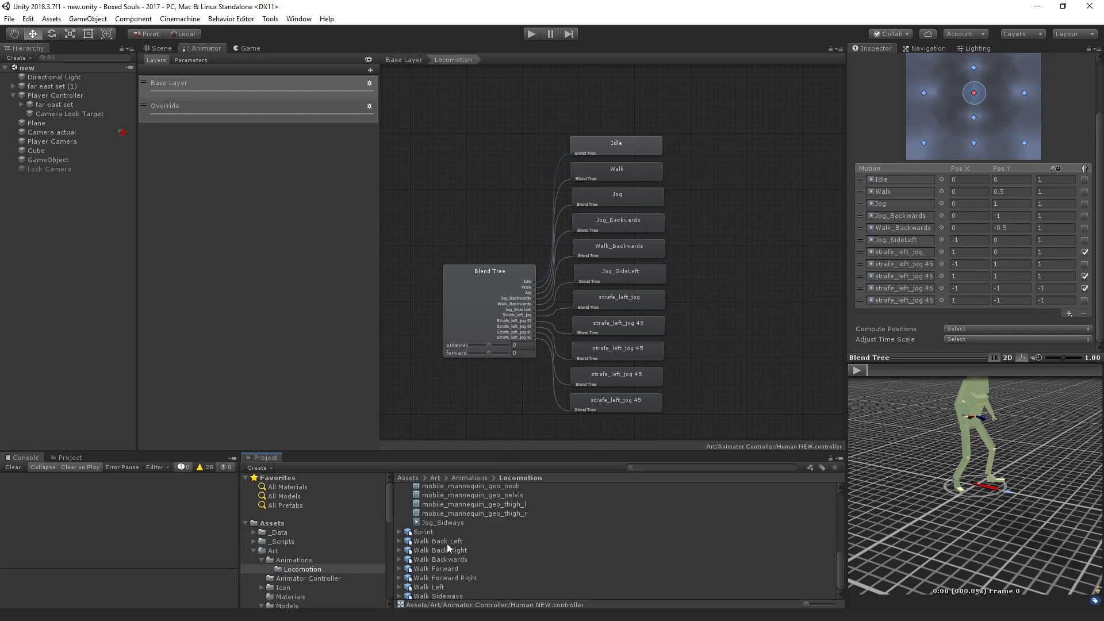
drag(444, 520, 892, 255)
scroll(423, 540, up, 8)
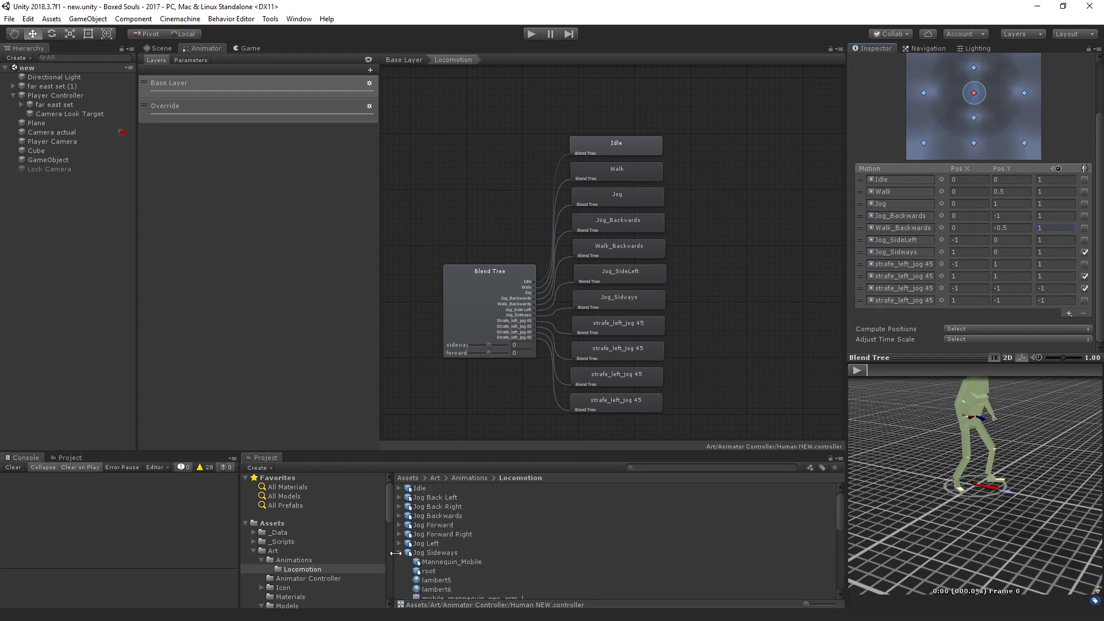
click(400, 554)
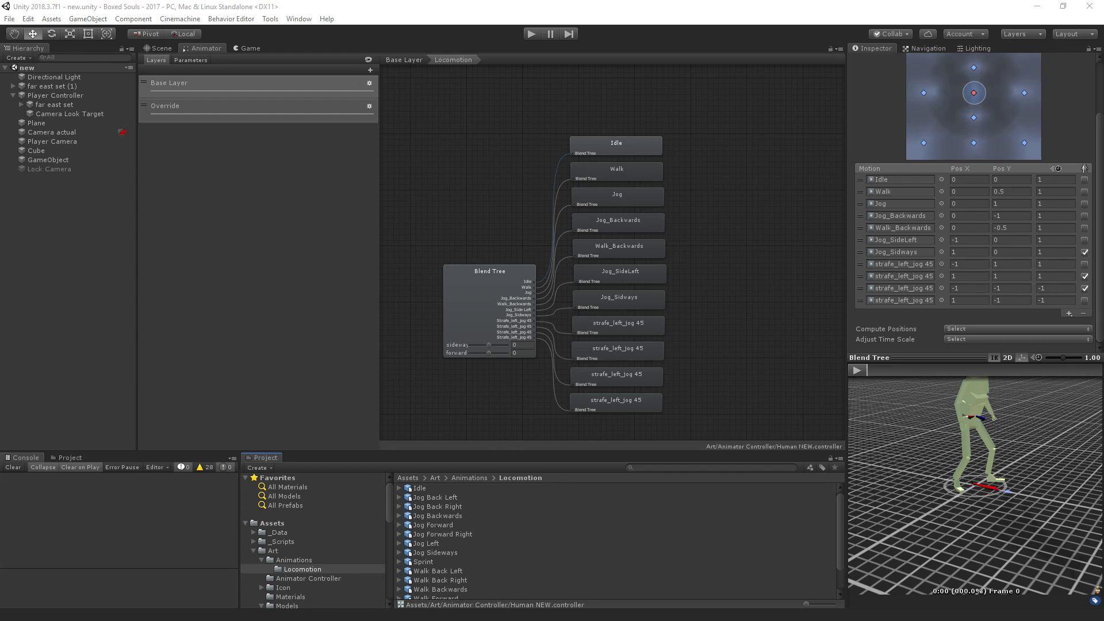
Rename the imported Manne_Jog_Forward_Left model in the Locomotion folder as Jog Forward Left
scroll(779, 577, down, 1)
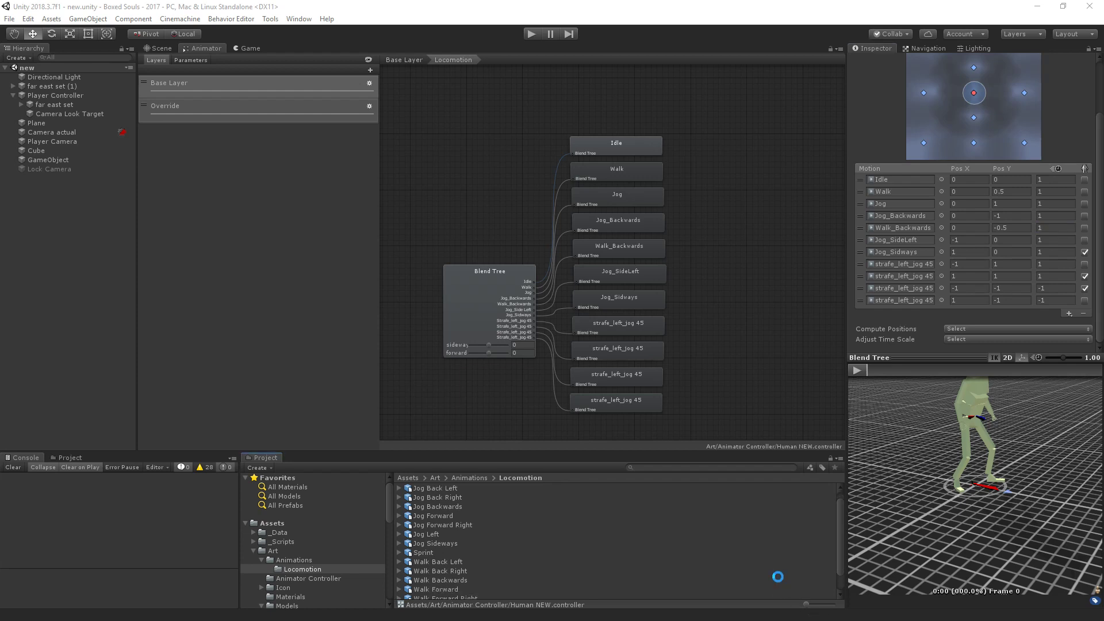
scroll(549, 549, down, 4)
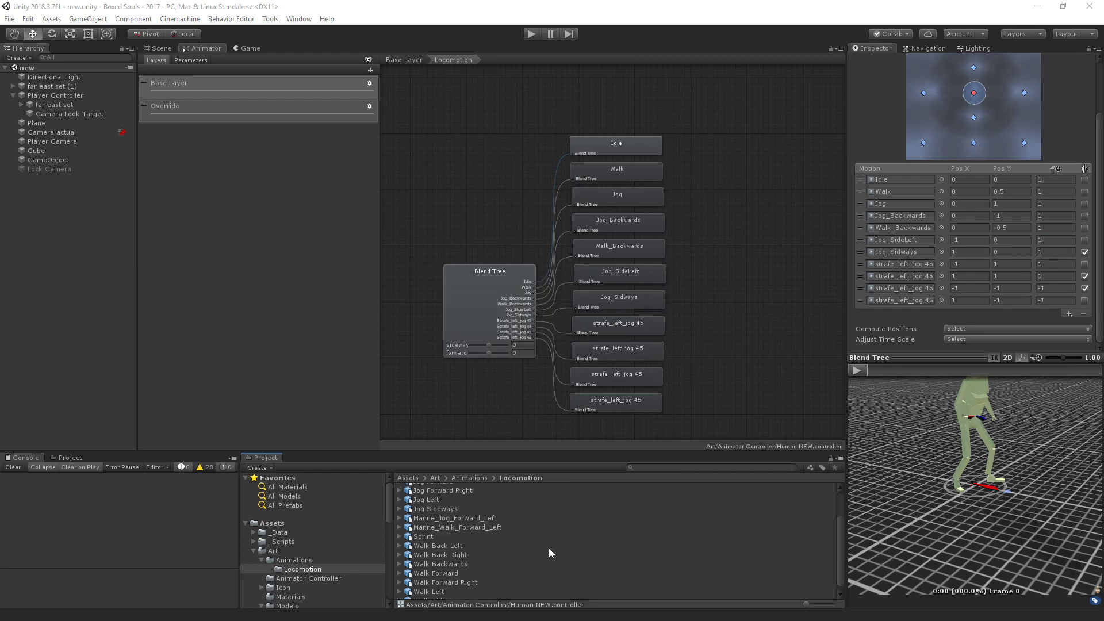
scroll(549, 548, down, 1)
click(474, 512)
click(516, 511)
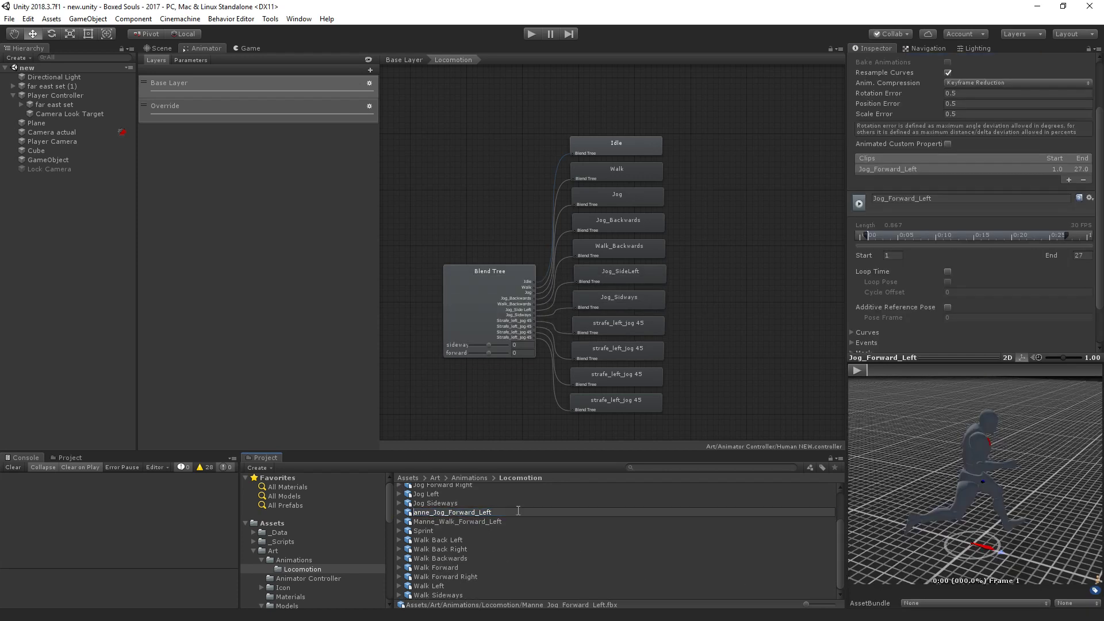
key(Delete)
key(Delete)
key(Delete)
key(Delete)
key(Delete)
key(Delete)
key(Delete)
key(Delete)
key(Delete)
text(Jog)
key(Right)
key(Right)
key(Right)
key(Right)
key(Right)
key(Right)
key(Right)
key(Delete)
key(Return)
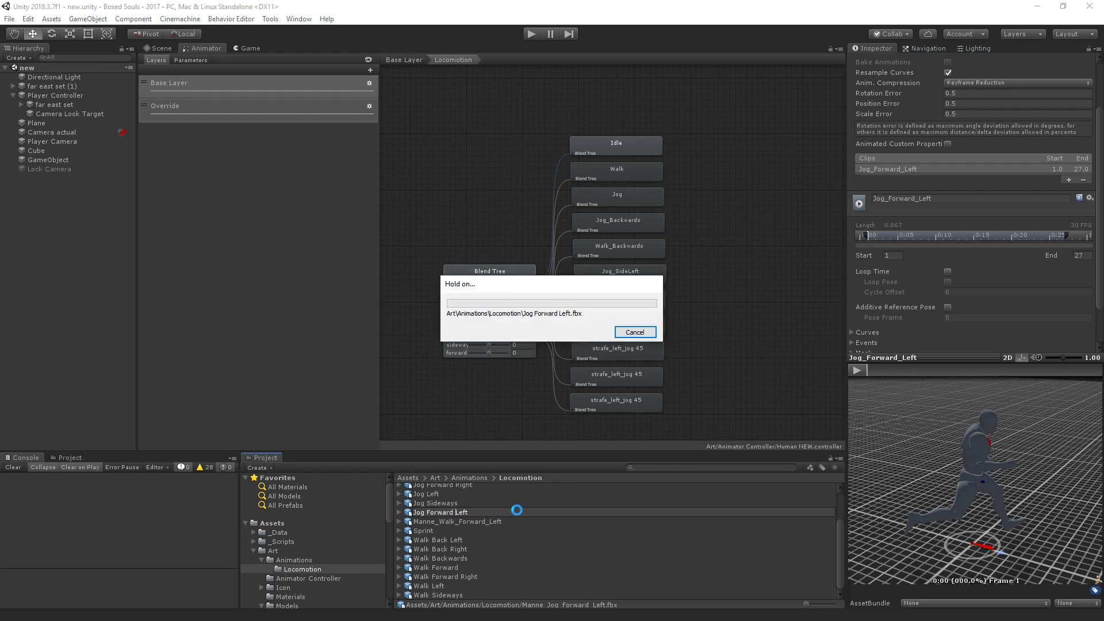
Set the Jog Forward Left rig to Humanoid with Copy From Other Avatar as its avatar definition, and apply
click(478, 544)
click(466, 534)
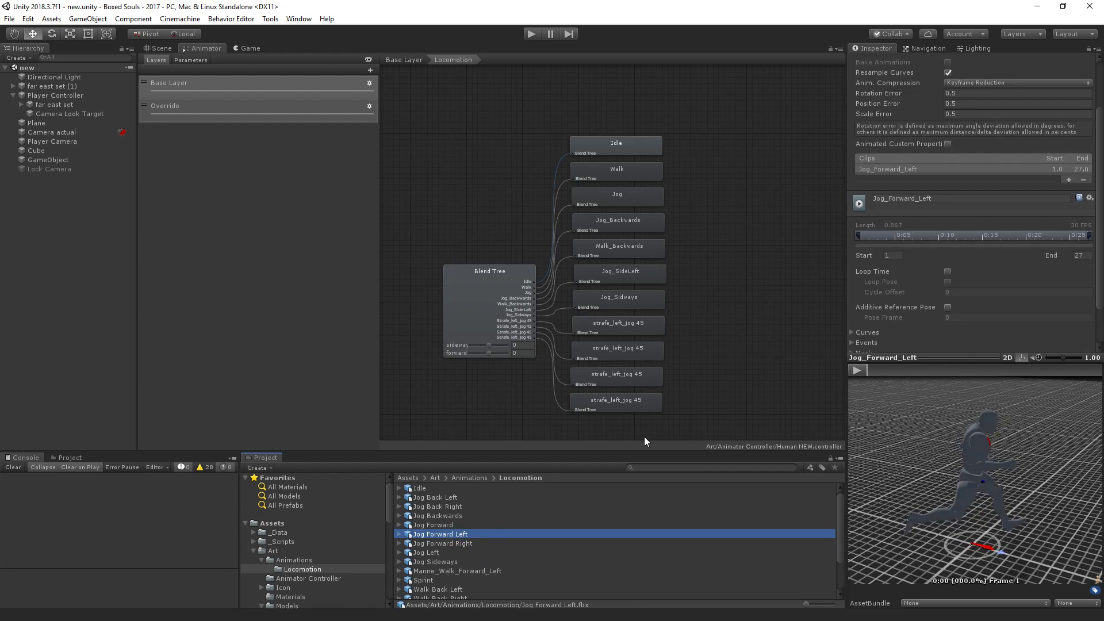
scroll(927, 178, up, 3)
click(946, 88)
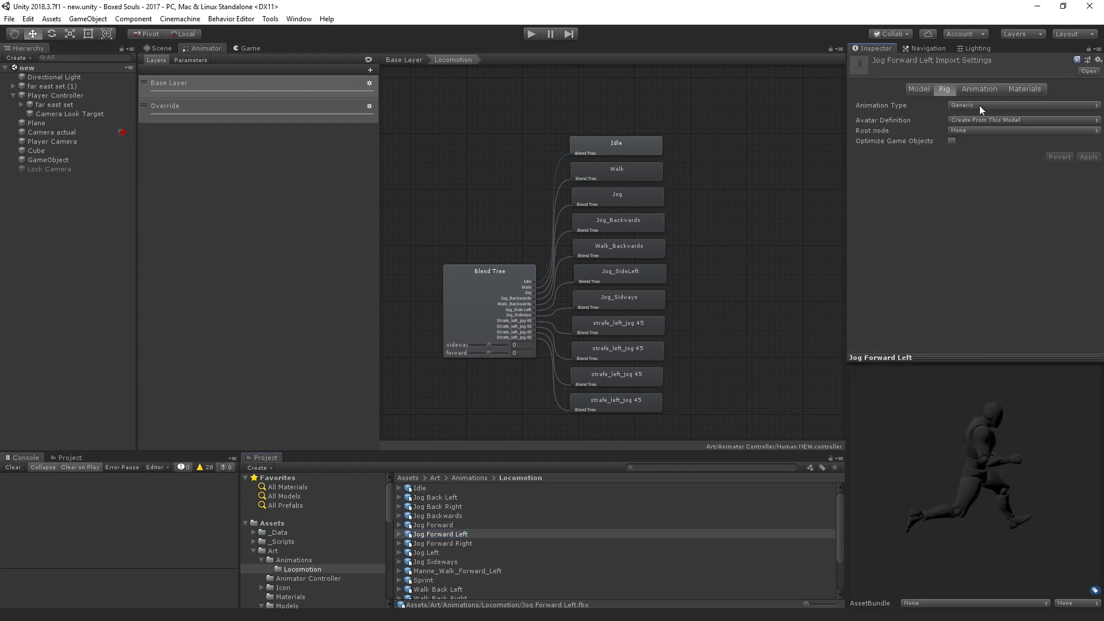
click(979, 106)
click(987, 157)
click(1064, 121)
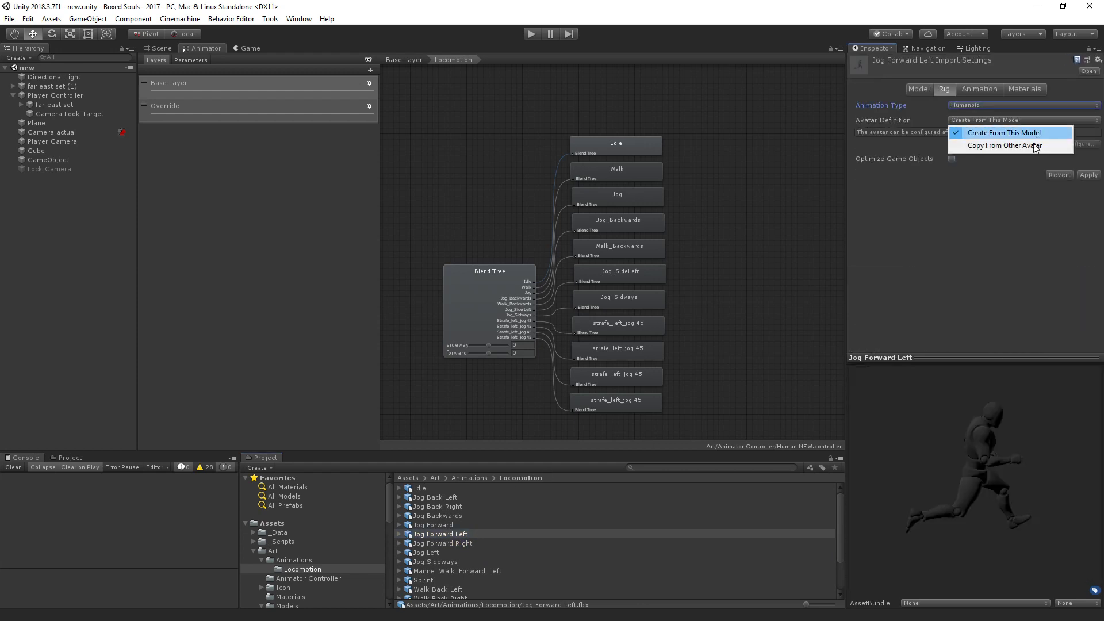
click(1070, 143)
click(1089, 176)
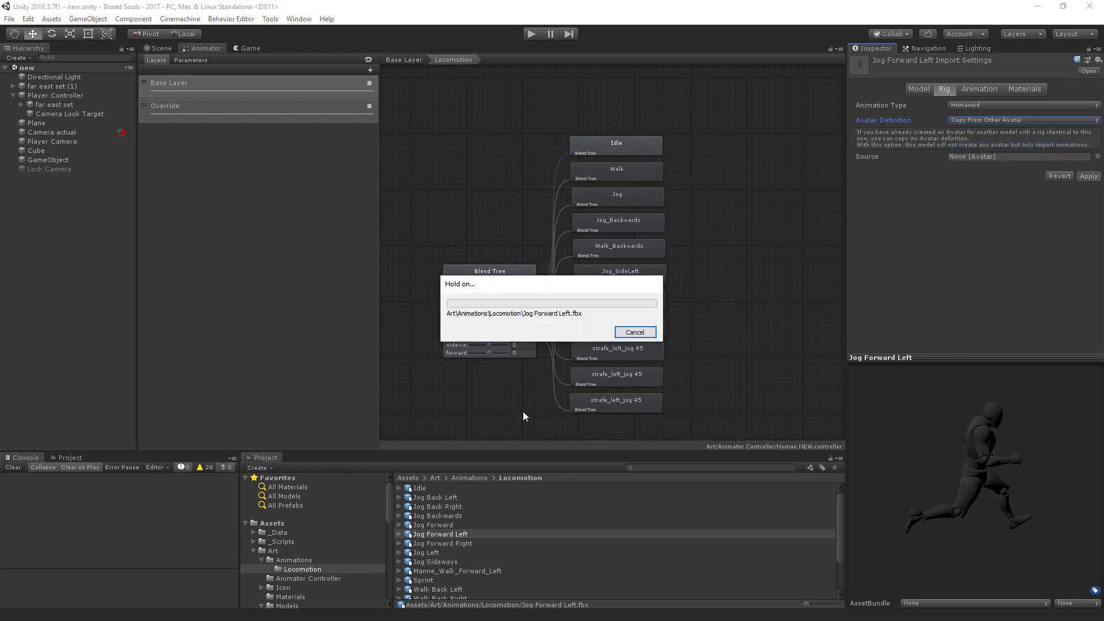
Assign Base ModelAvatar from the Animations folder as the avatar source of the Jog Forward Left rig
click(306, 561)
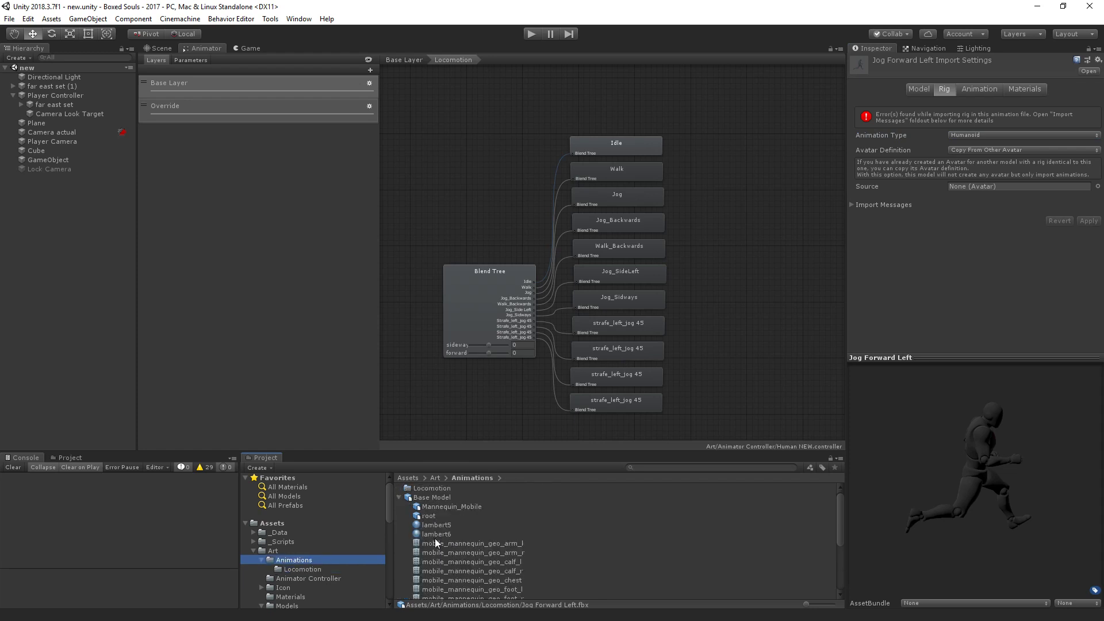
scroll(435, 539, down, 5)
drag(451, 595, 1020, 188)
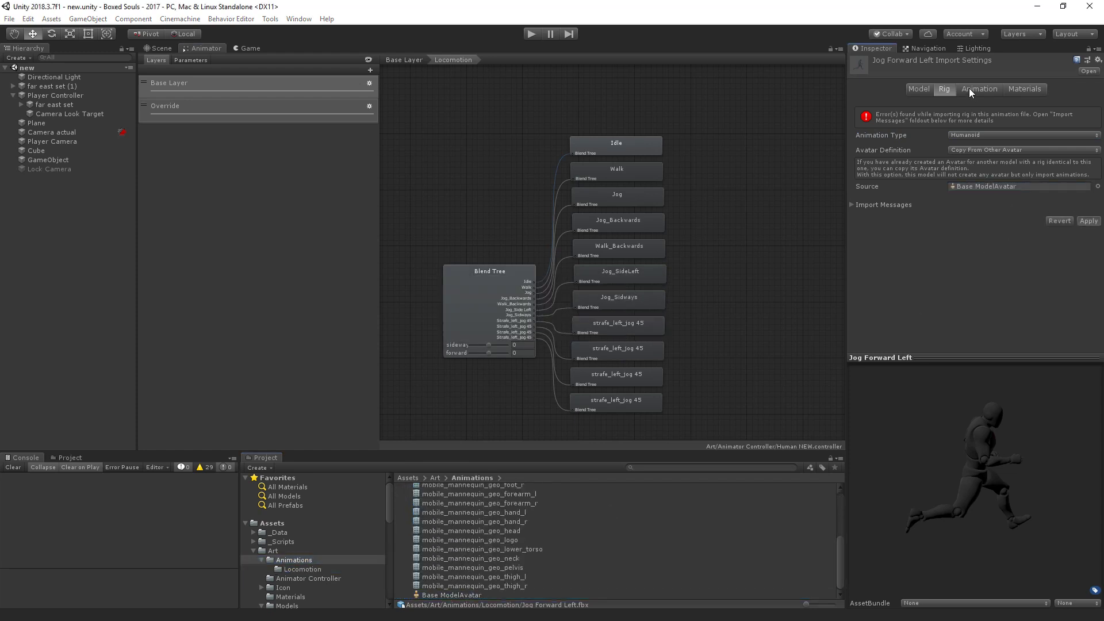
For the Jog_Forward_Left clip, bake rotation (based upon Original) and position (Y) into the pose, enable Loop Time, and apply
click(968, 88)
scroll(889, 305, down, 5)
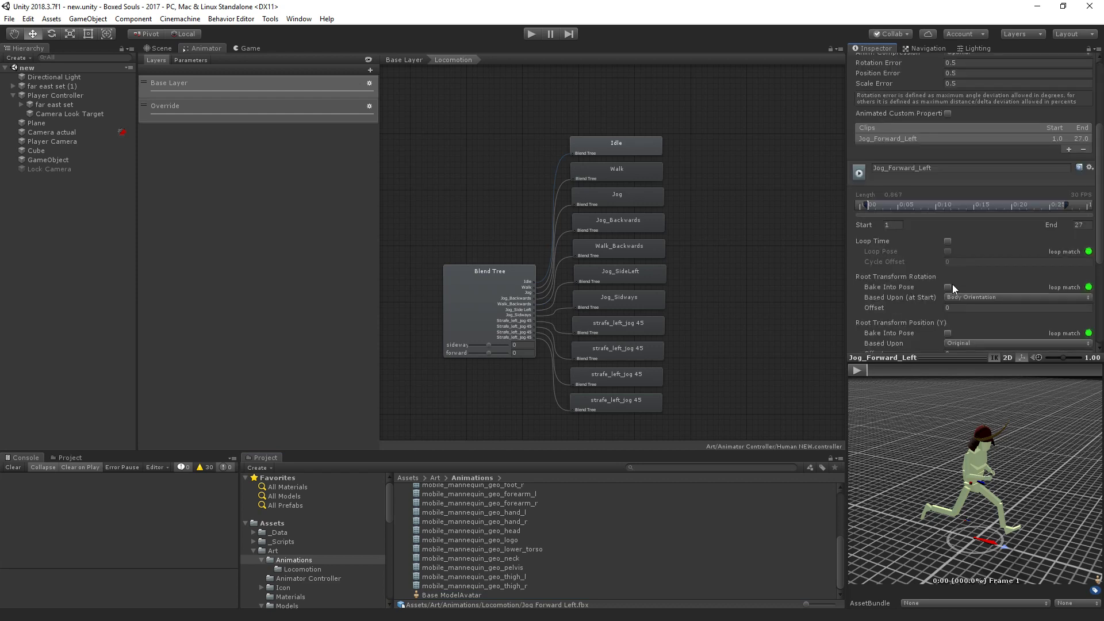
click(949, 287)
click(960, 297)
click(976, 310)
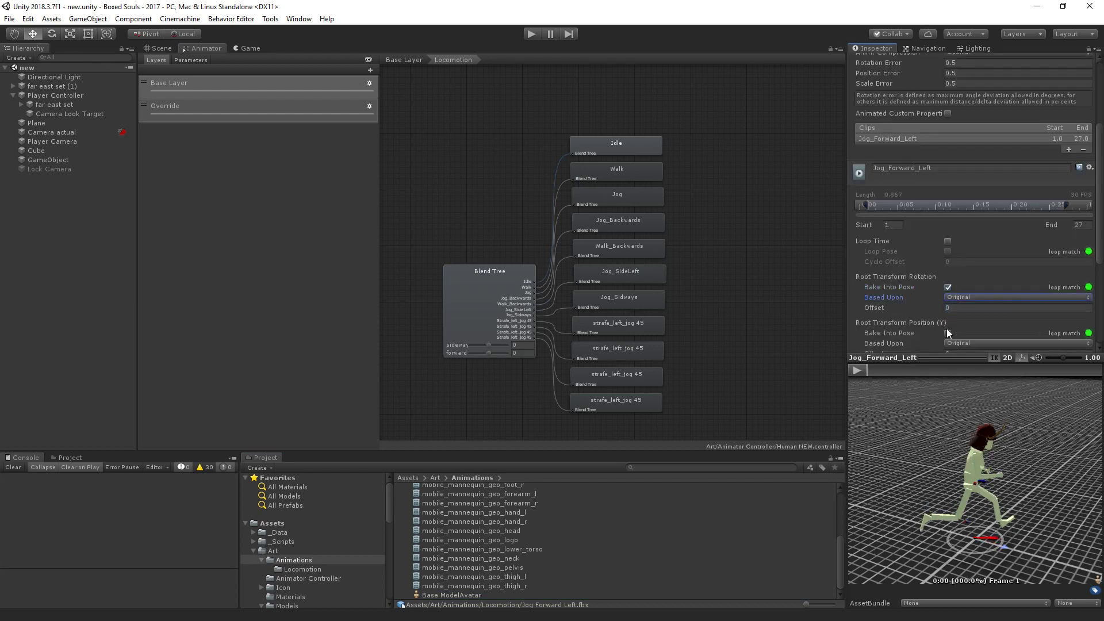
click(948, 333)
click(948, 241)
scroll(946, 276, down, 4)
scroll(947, 277, down, 1)
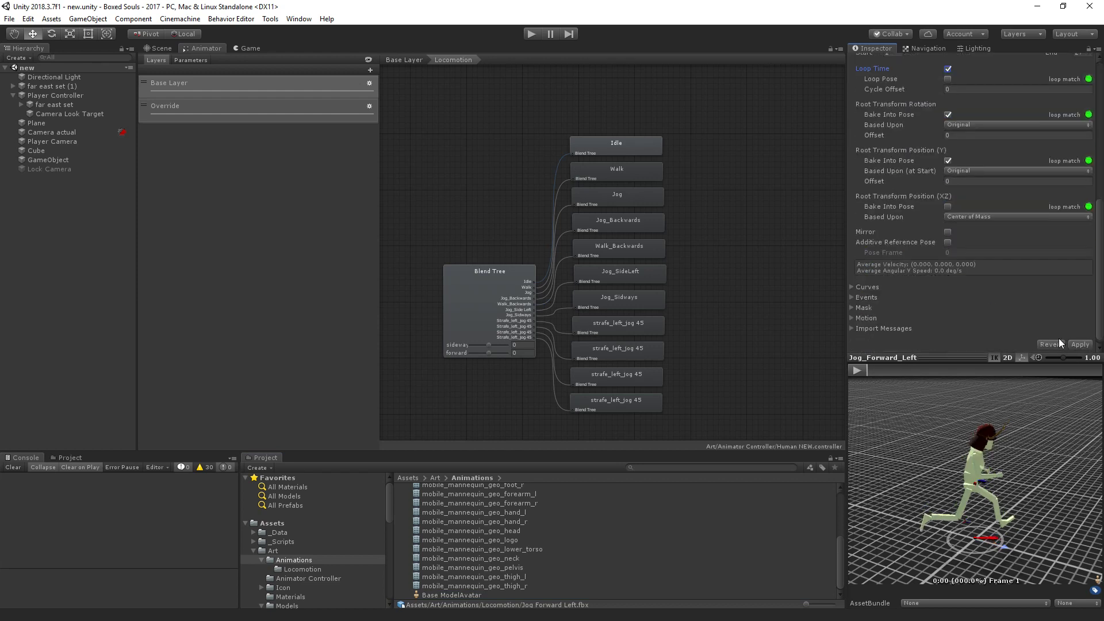
Compare the loop and root transform settings of the Jog Forward Right and Jog Forward Left clips
click(325, 571)
click(442, 543)
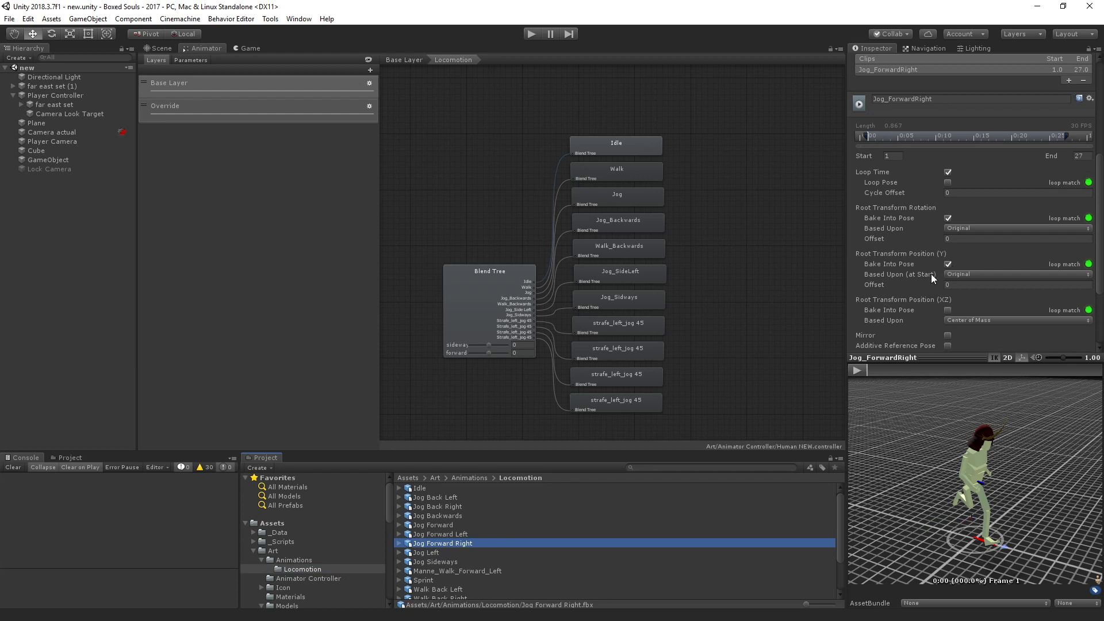
click(461, 532)
Rename the imported Manne_Walk_Forward_Left model in the Locomotion folder as Walk Forward Left
scroll(461, 534, down, 3)
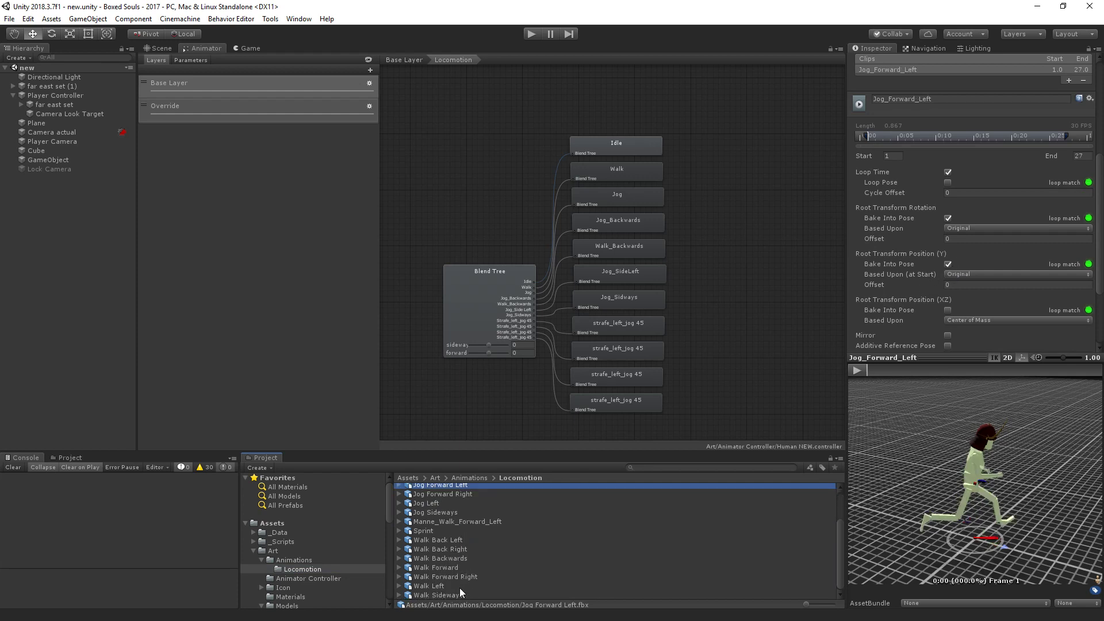
click(471, 525)
click(516, 524)
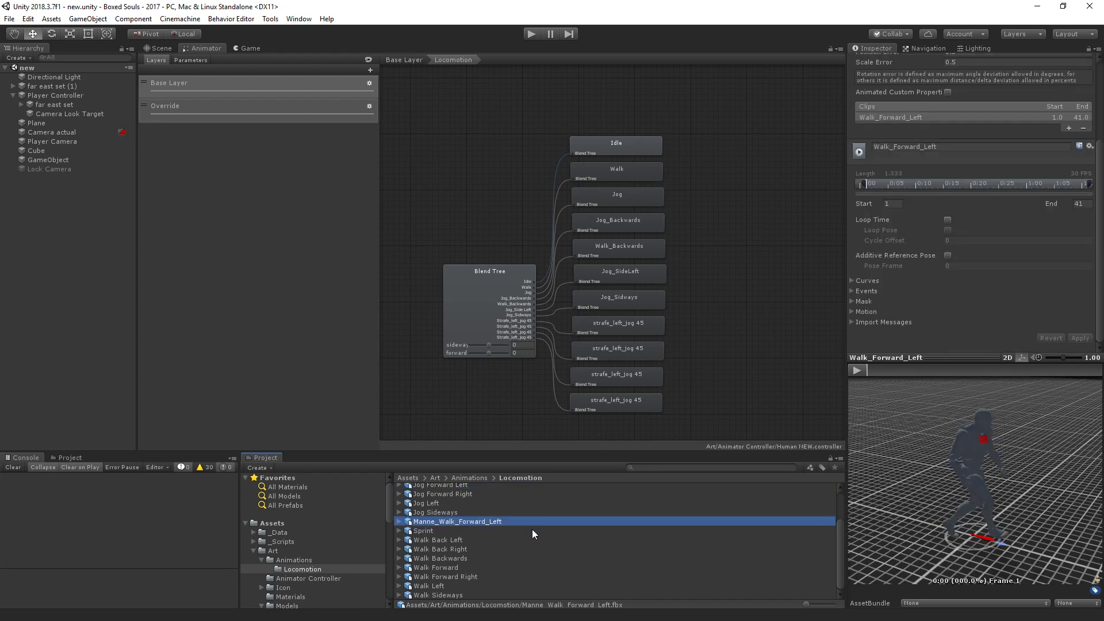
text(Wallk Forw)
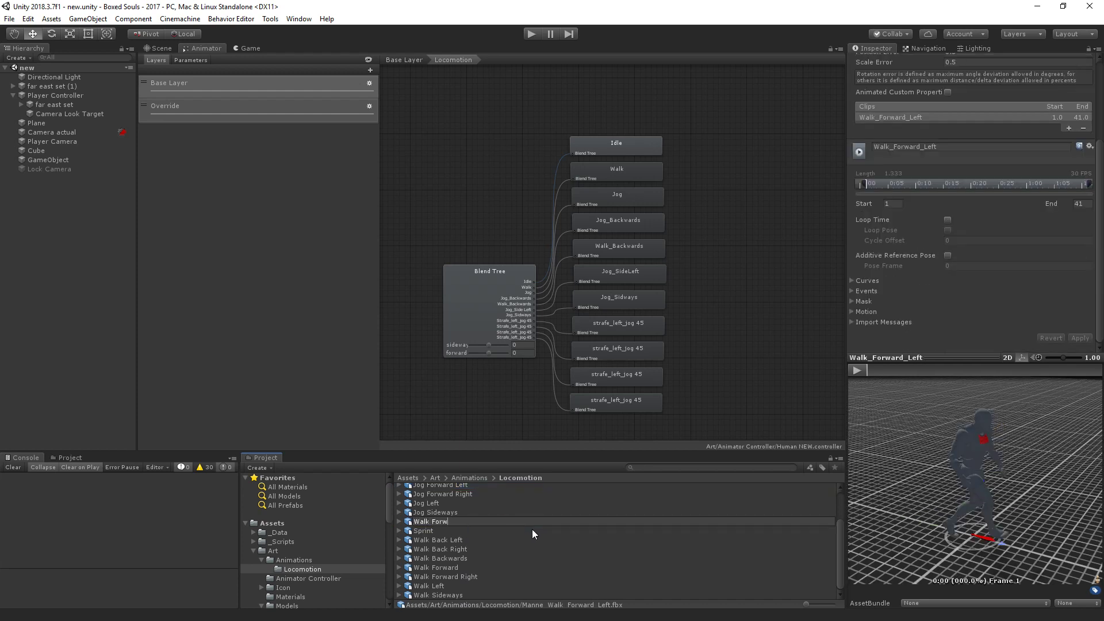
text(ard Left)
key(Return)
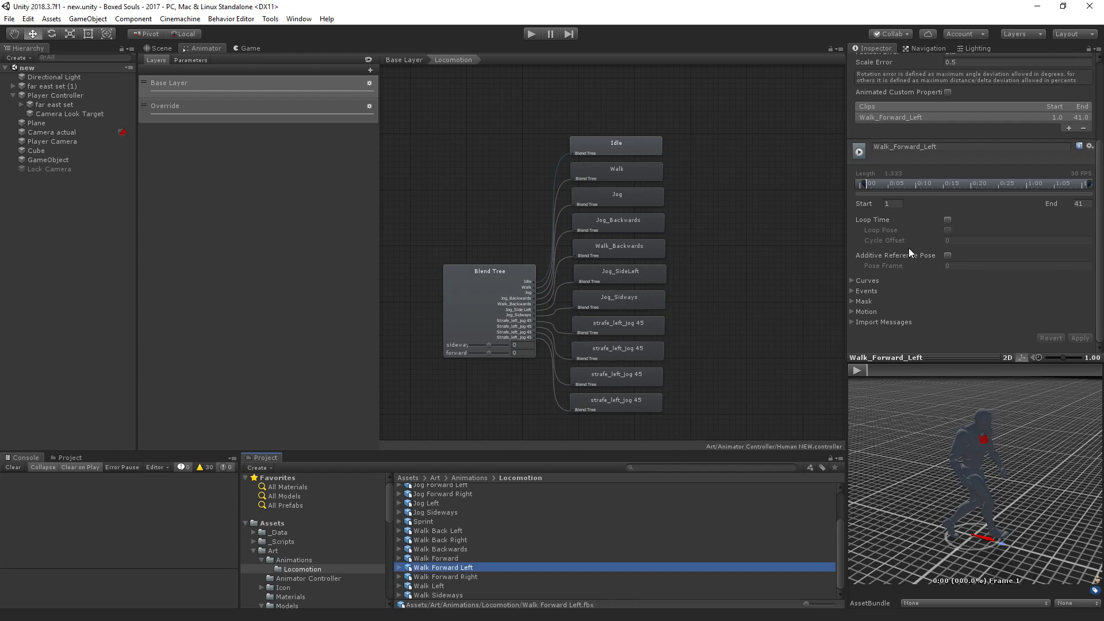
Set the Walk Forward Left rig's animation type to Humanoid and its avatar definition to Copy From Other Avatar
scroll(909, 248, up, 10)
click(943, 88)
click(967, 106)
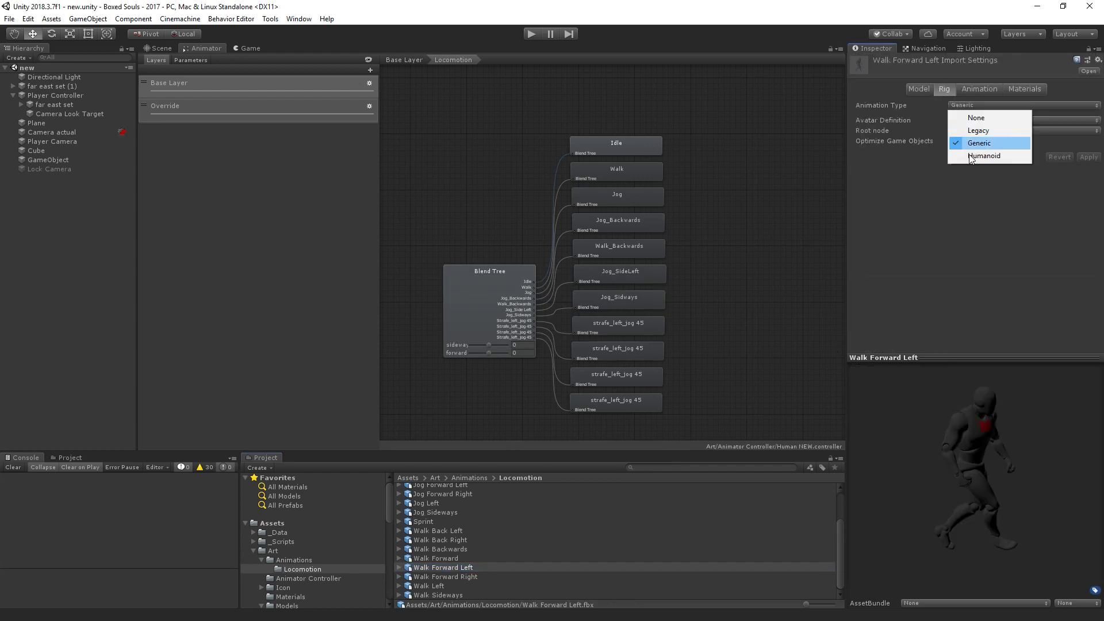
click(989, 155)
click(994, 122)
click(1002, 145)
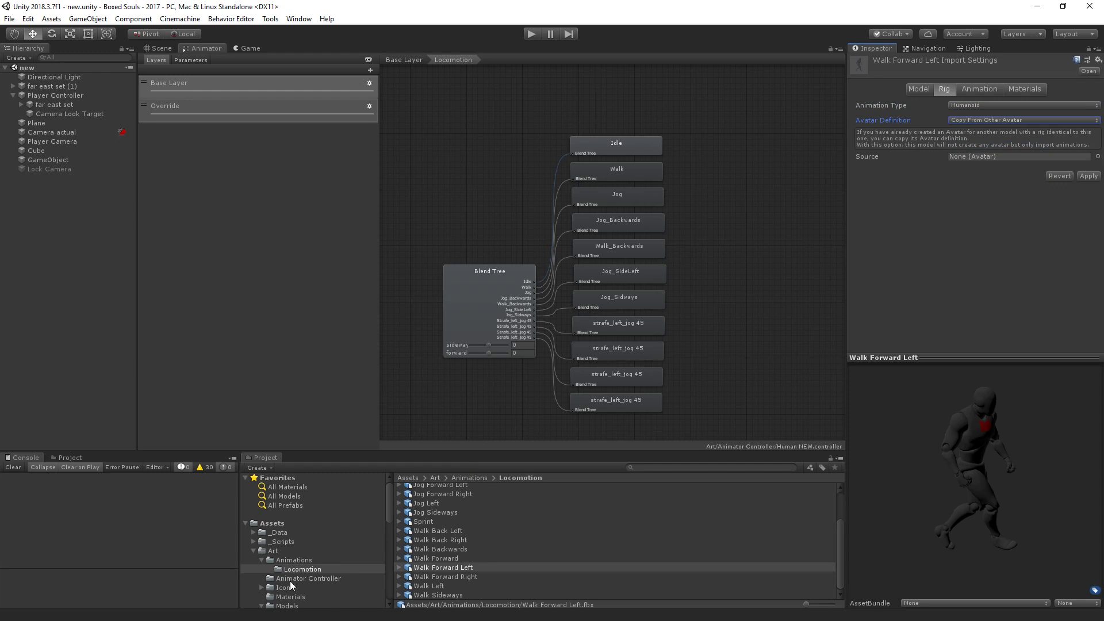
Assign Base ModelAvatar from the Animations folder as the avatar source of the Walk Forward Left rig and apply
click(298, 561)
scroll(430, 520, down, 3)
drag(443, 593, 1007, 161)
click(1088, 176)
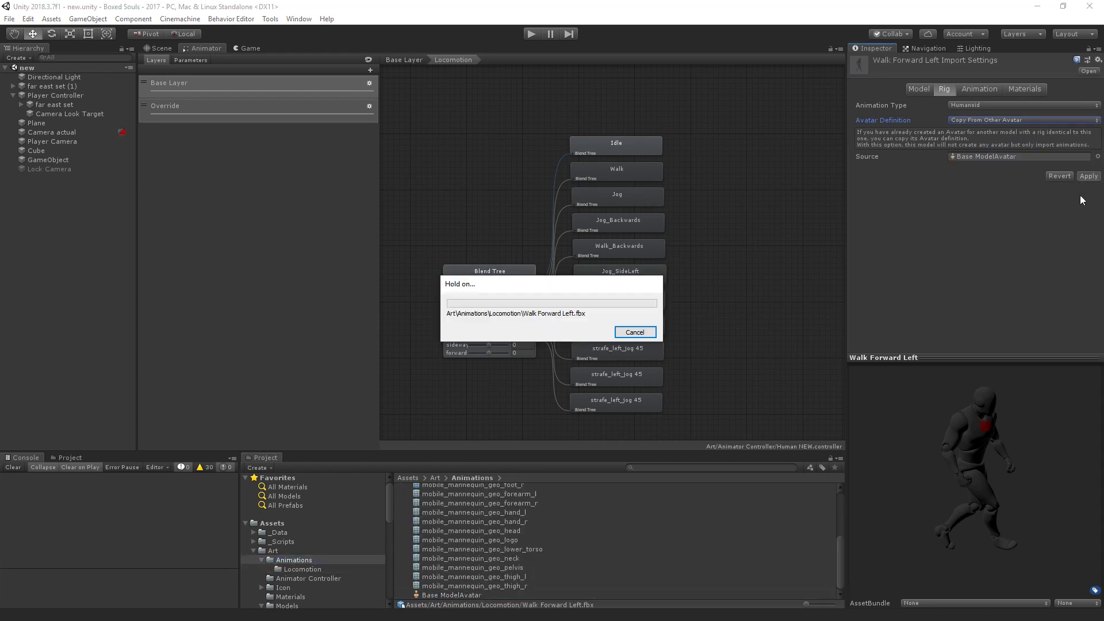
For the Walk_Forward_Left clip, bake rotation (based upon Original) and position (Y) into the pose, enable Loop Time, and apply
click(977, 88)
scroll(966, 276, down, 5)
click(961, 263)
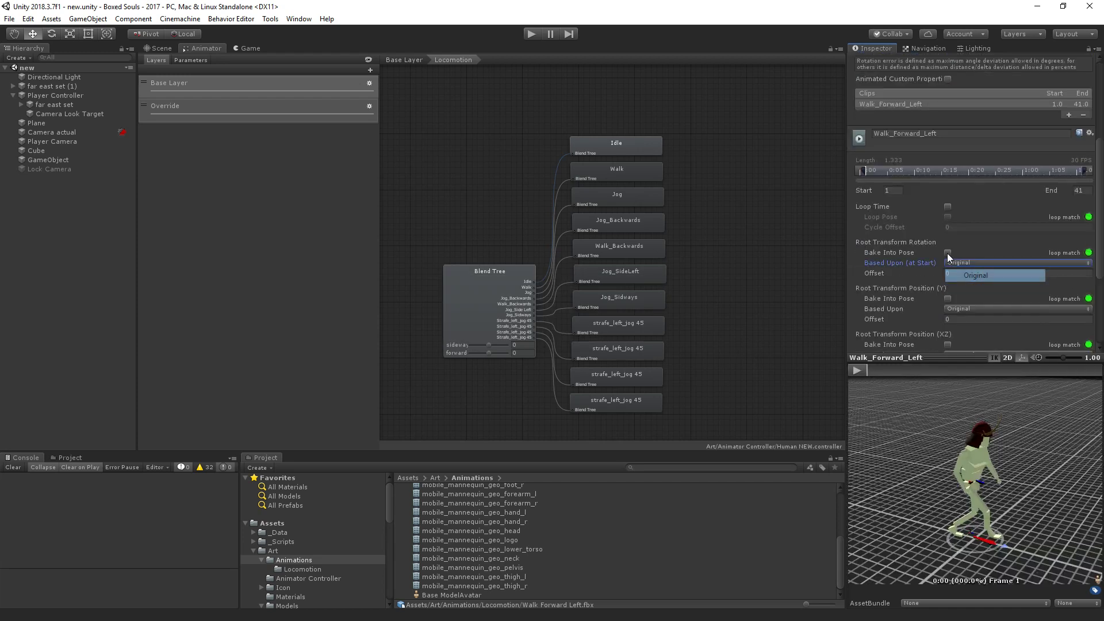
click(948, 252)
click(948, 298)
click(948, 207)
scroll(1044, 314, down, 4)
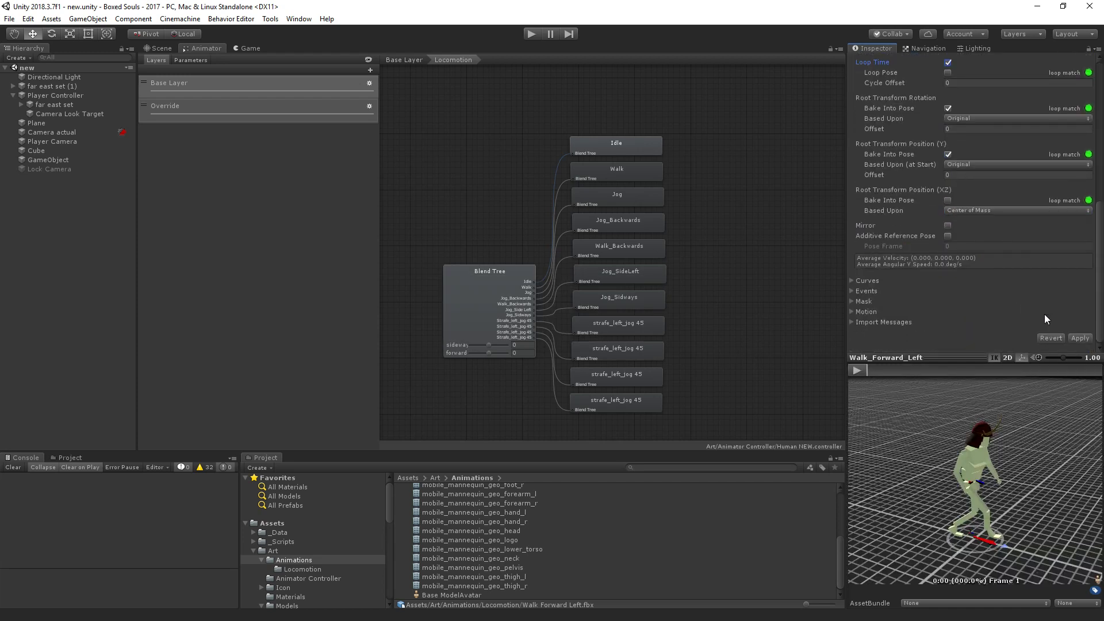
click(1080, 338)
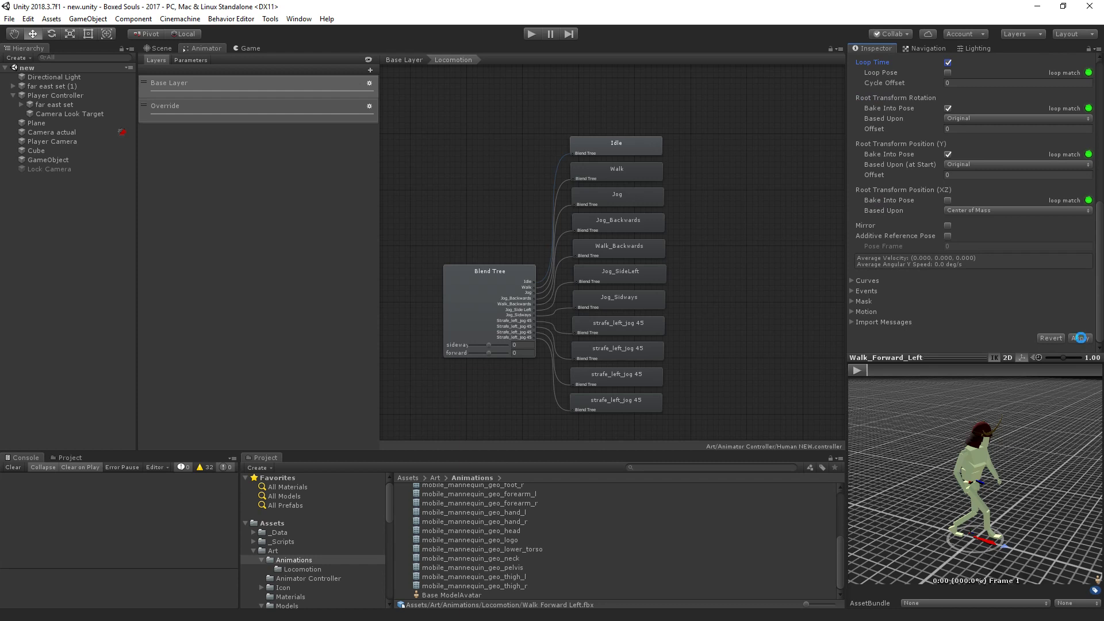
In the Locomotion blend tree, replace the strafe_left_jog 45 motion at position (-1, 1) with the Jog_Forward_Left clip
click(457, 298)
click(913, 243)
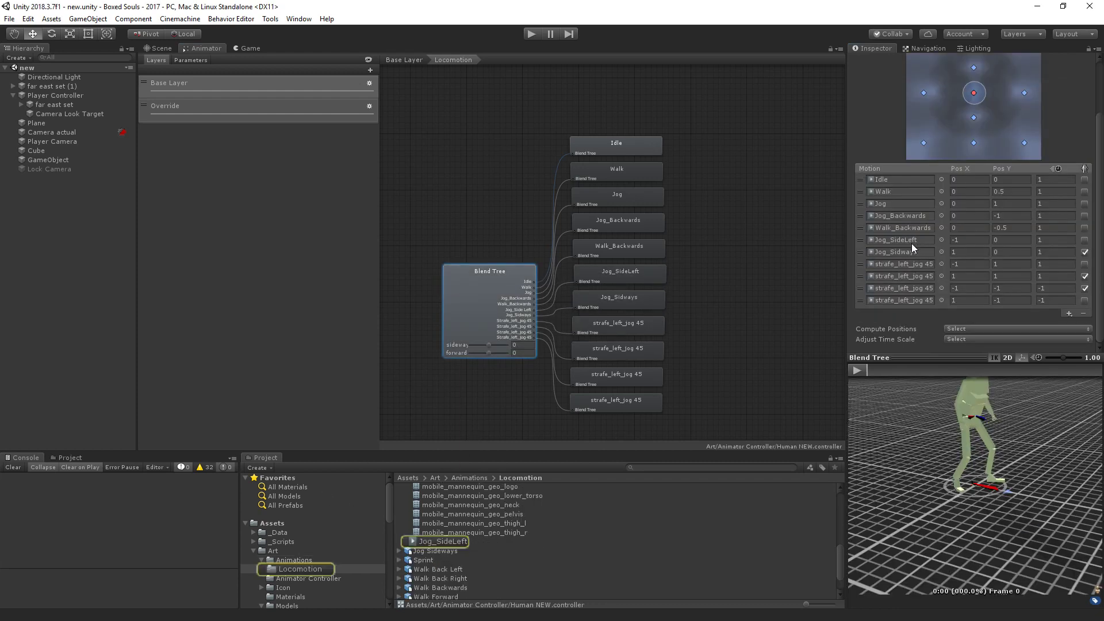
click(910, 253)
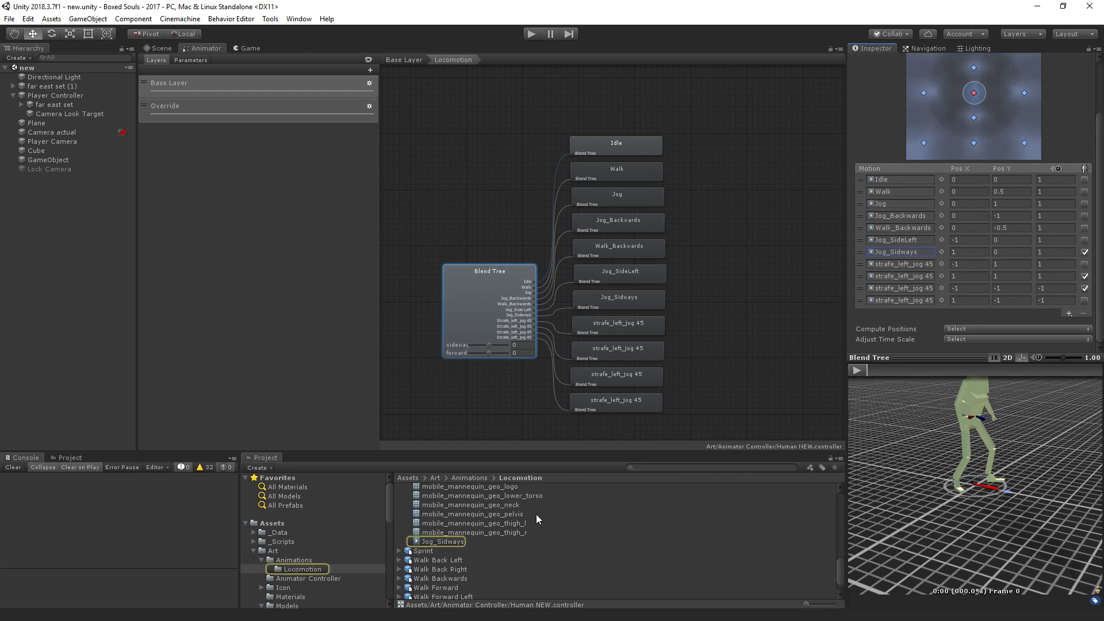
scroll(536, 515, up, 3)
scroll(492, 508, up, 3)
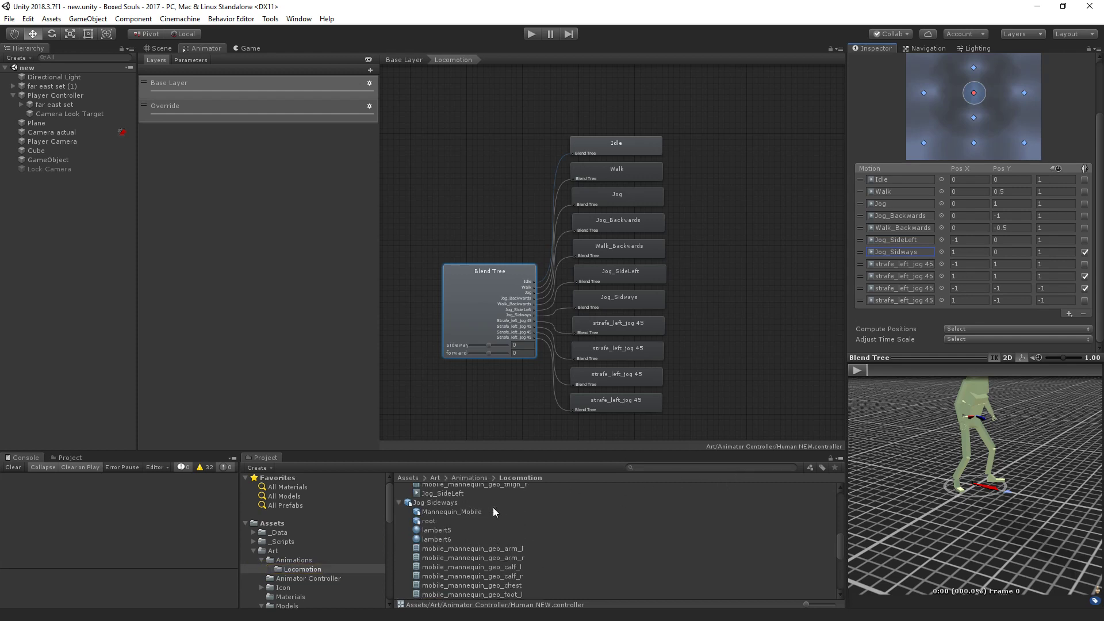
scroll(419, 530, up, 10)
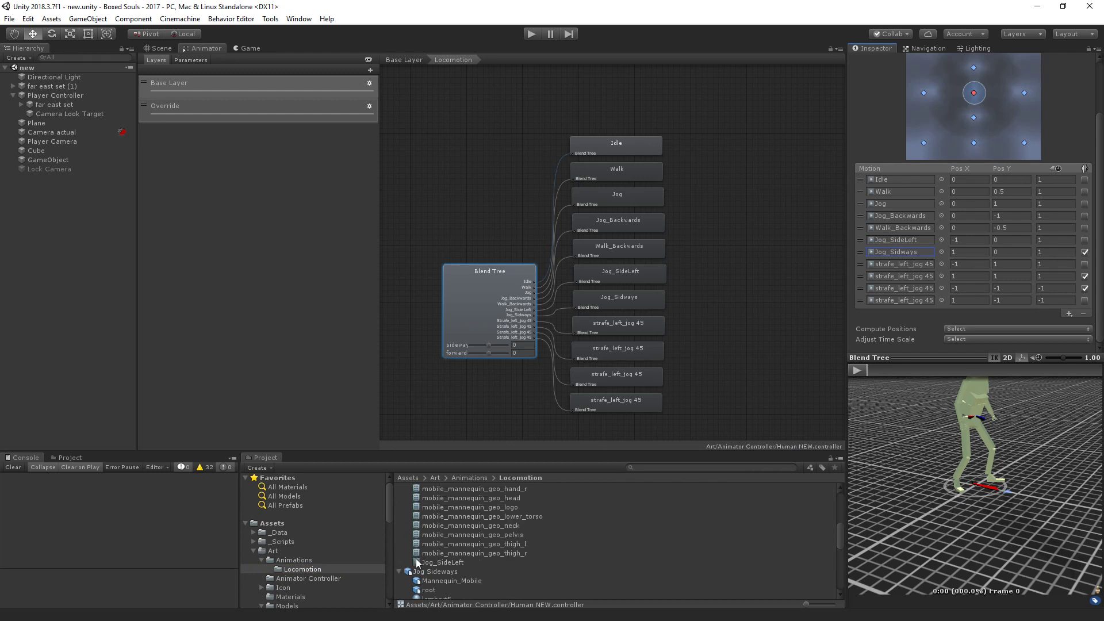
click(400, 535)
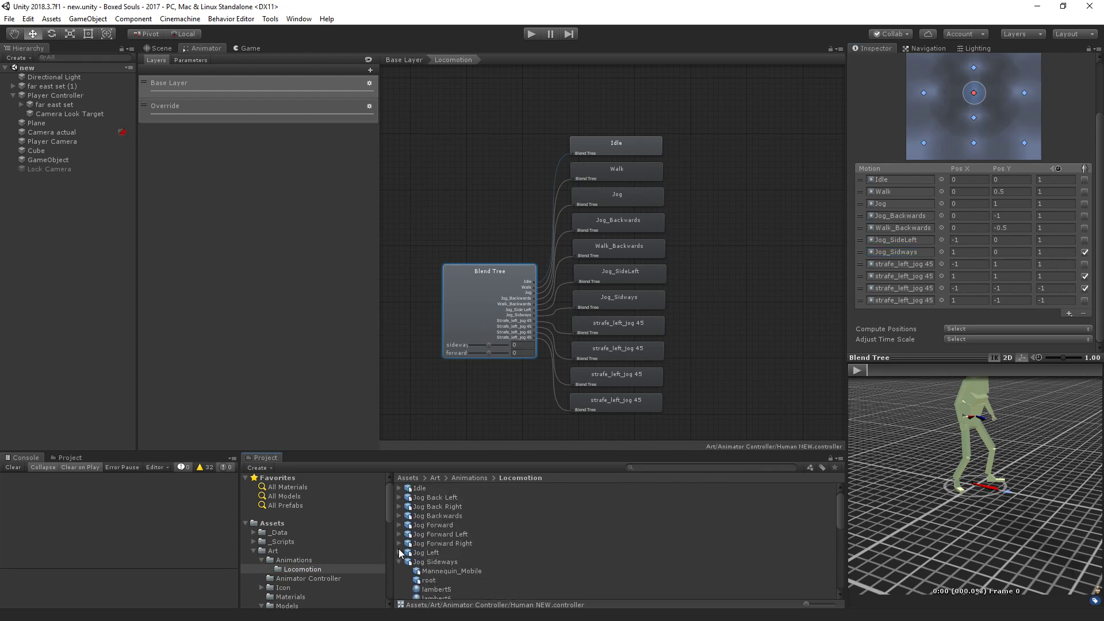
scroll(457, 544, down, 2)
scroll(457, 549, down, 5)
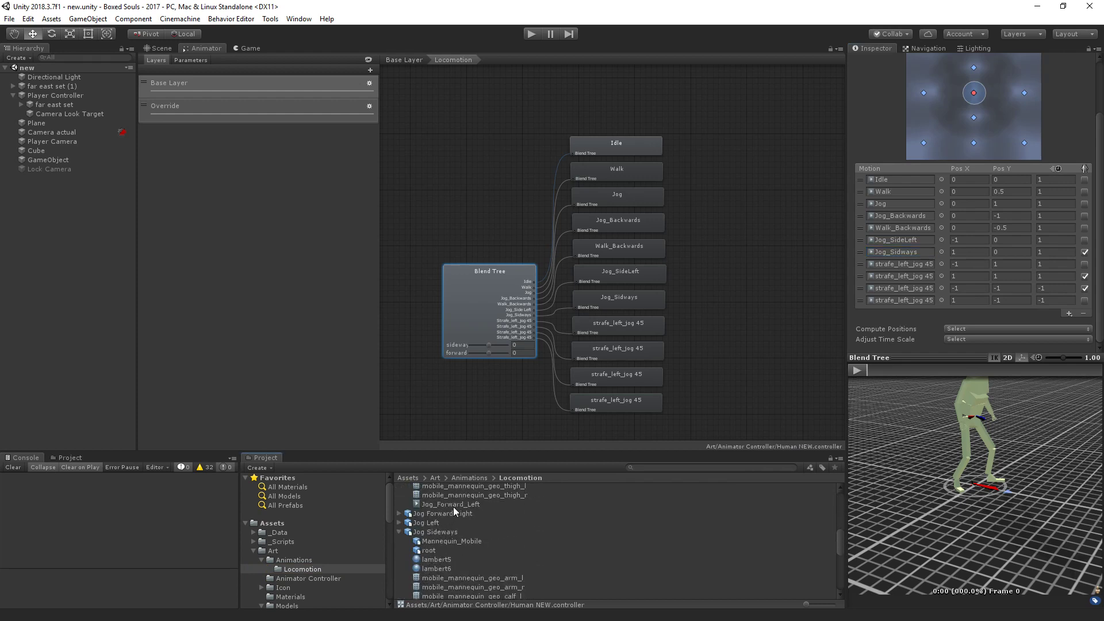
drag(454, 506, 904, 265)
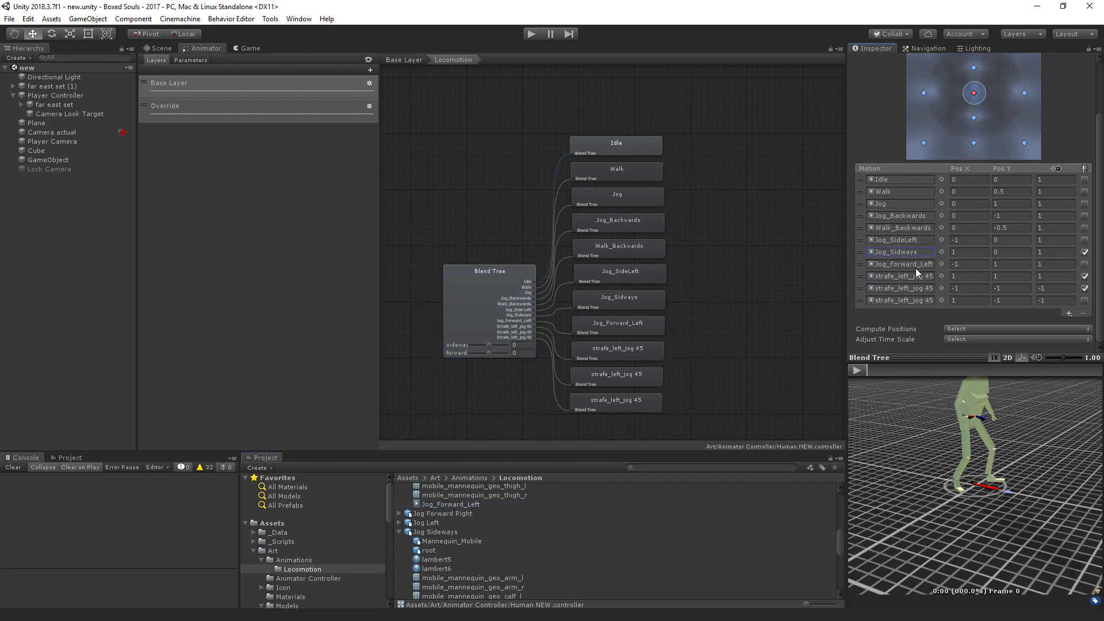
Replace the blend tree motion at position (1, 1) with the Jog_ForwardRight clip and keep the Blend Tree node selected
scroll(420, 529, up, 8)
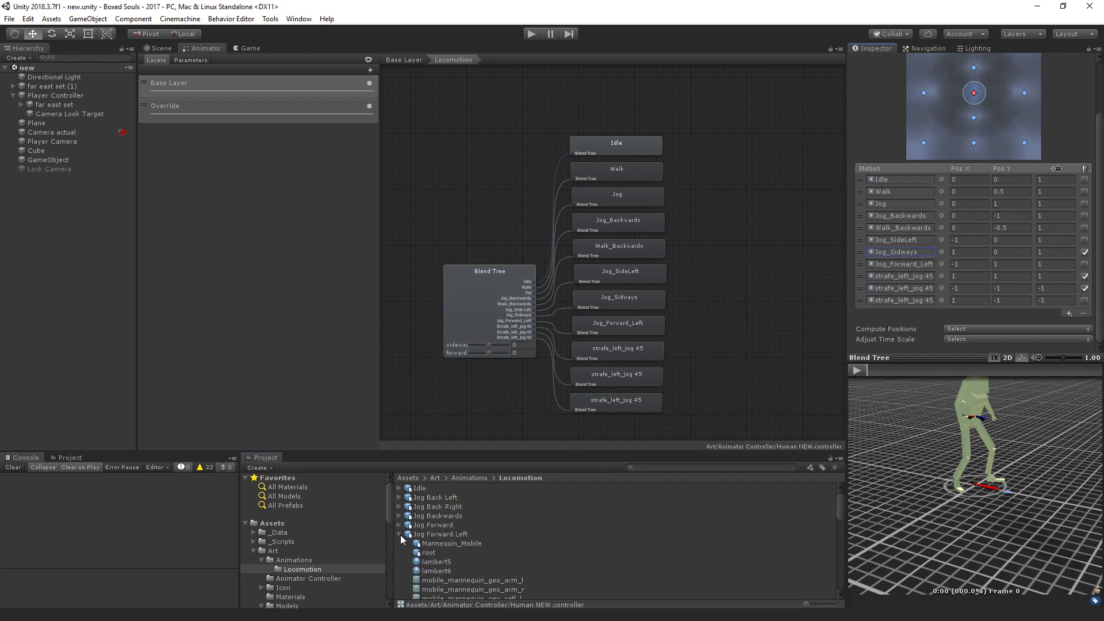
scroll(401, 543, down, 10)
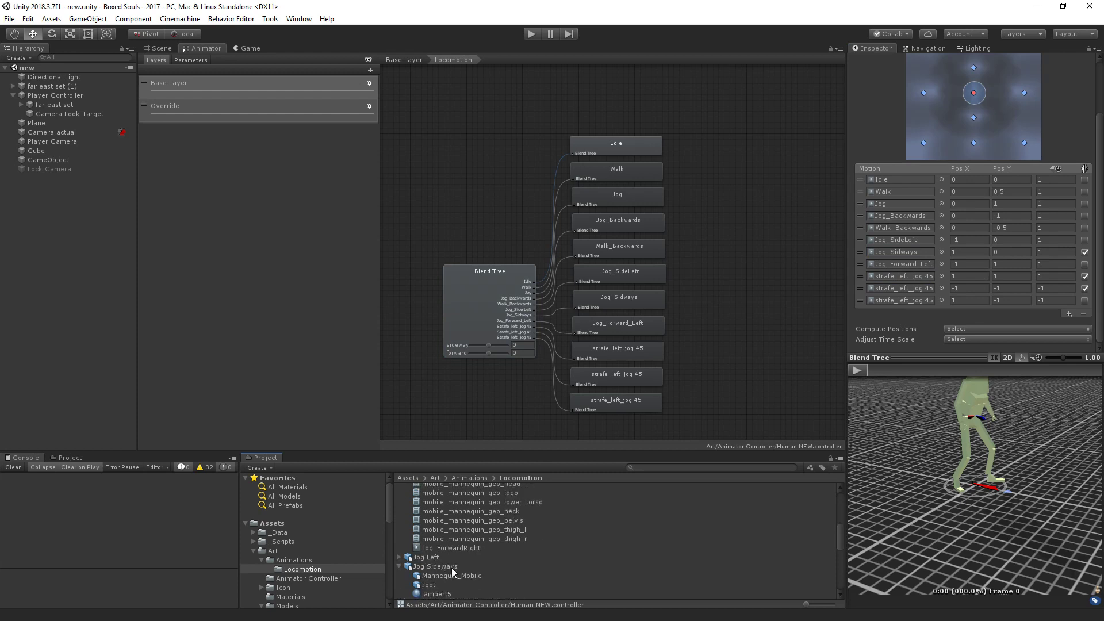
drag(467, 550, 893, 278)
scroll(486, 518, up, 5)
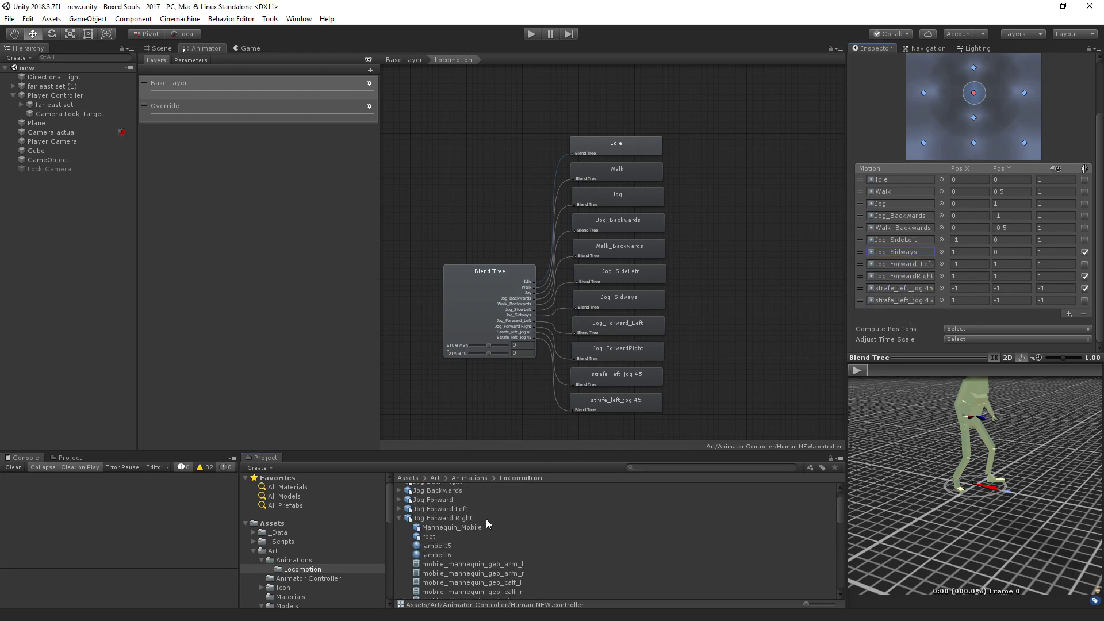
click(399, 518)
click(401, 543)
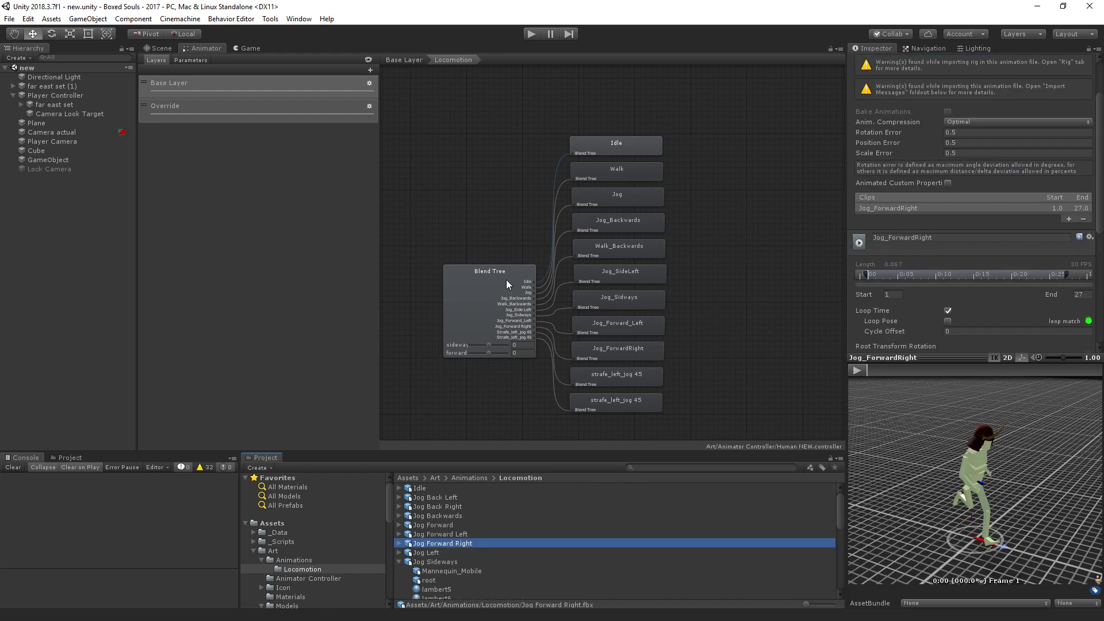
click(507, 280)
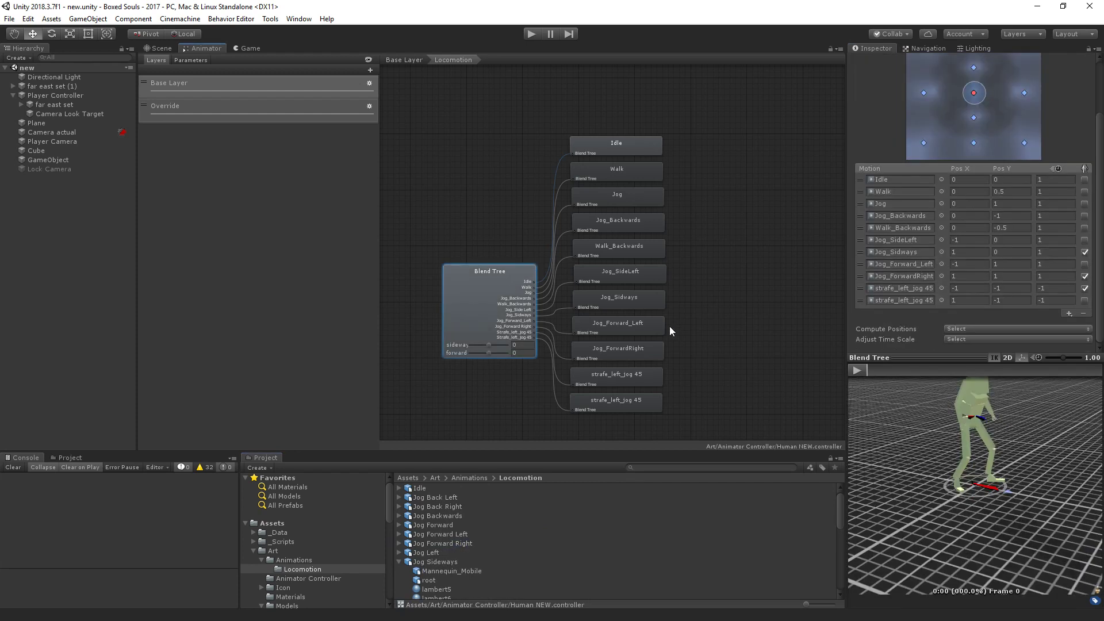
Replace the blend tree motion at position (-1, -1) with the Jog_BackLeft clip from the Jog Back Left model
click(400, 562)
scroll(421, 566, down, 3)
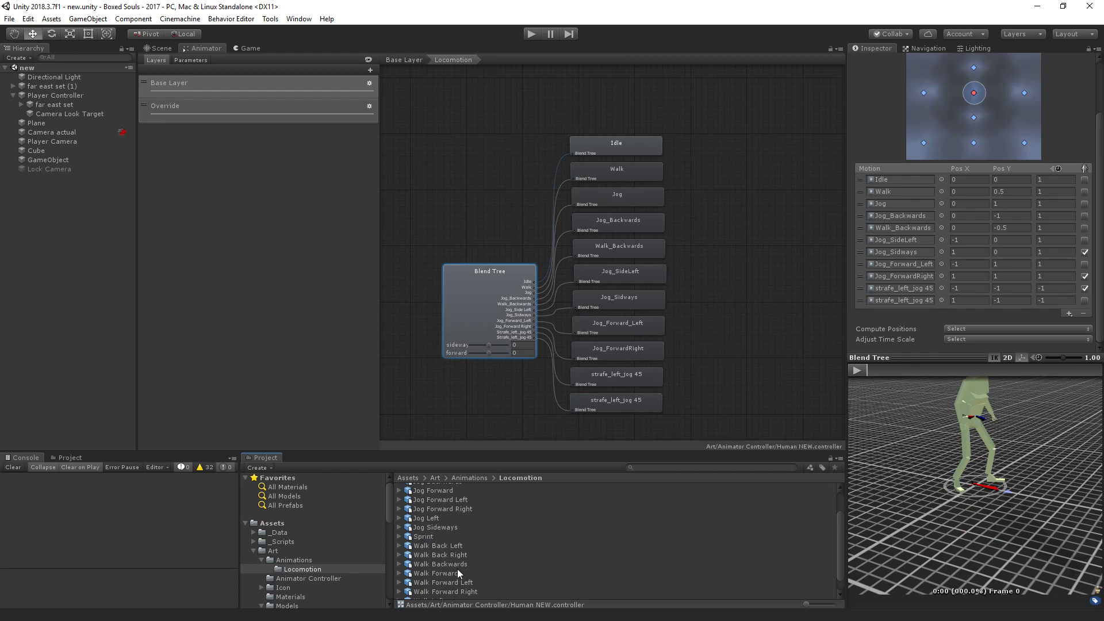
scroll(457, 571, down, 2)
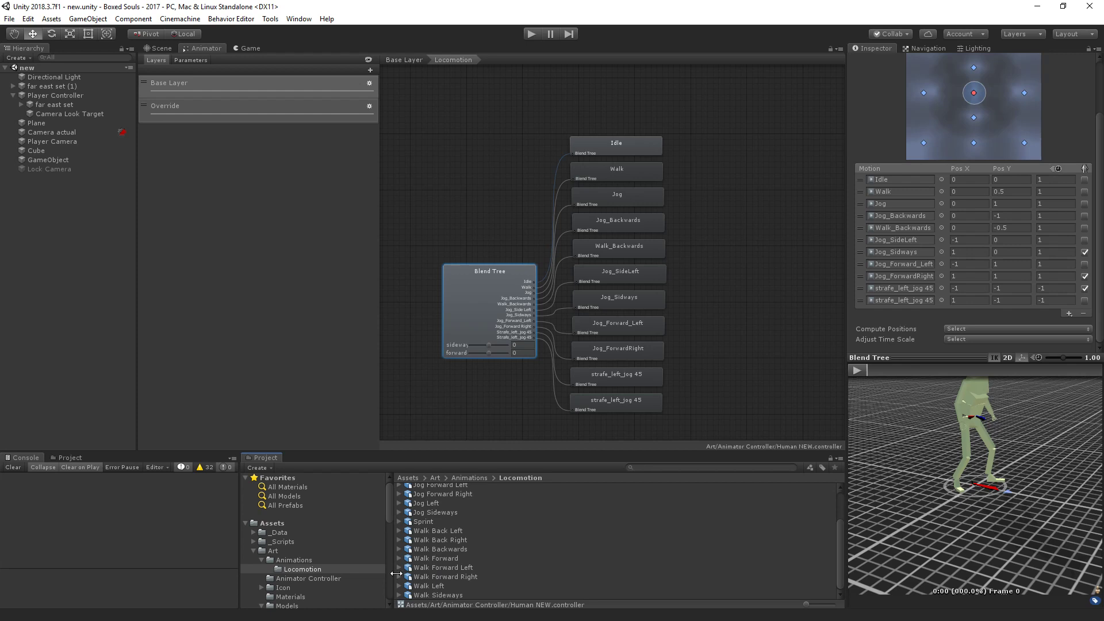
scroll(397, 574, up, 5)
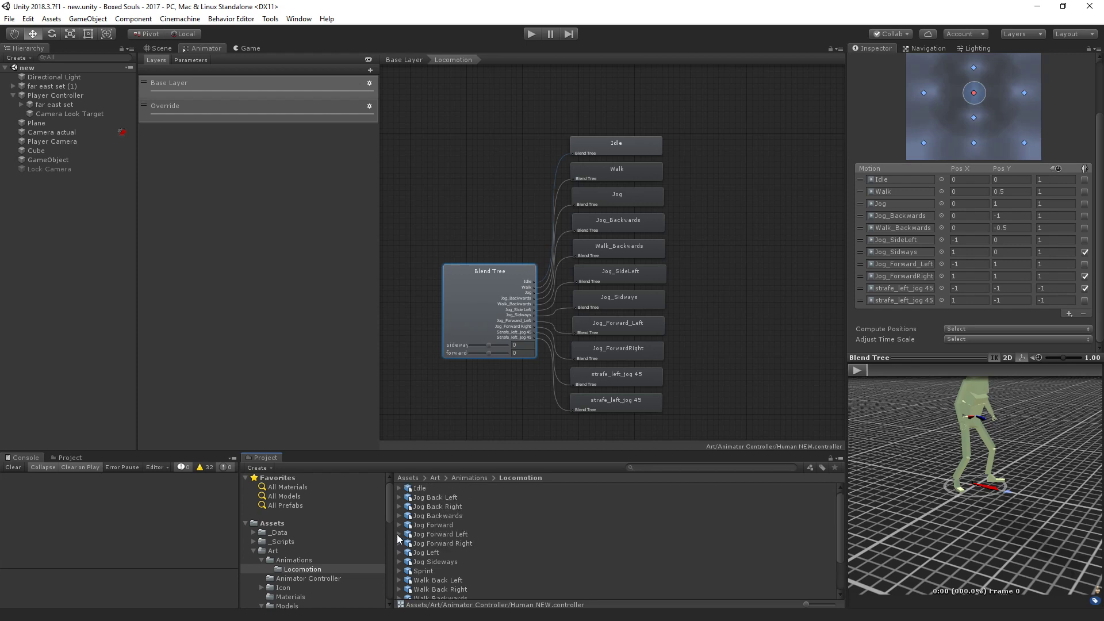
click(399, 498)
scroll(455, 544, down, 3)
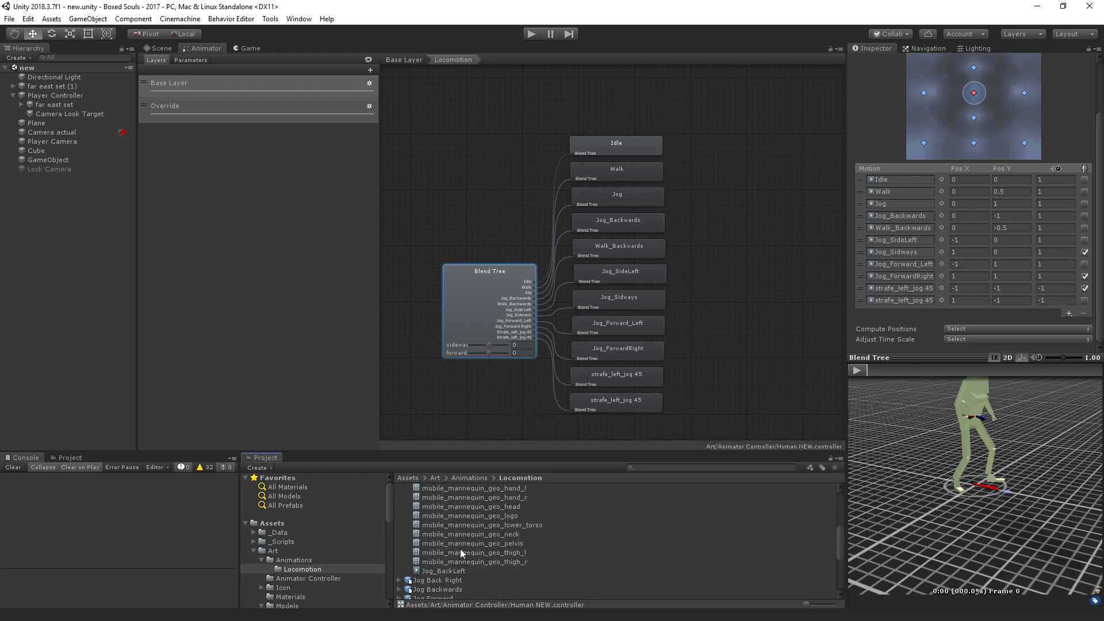
drag(455, 572, 906, 286)
scroll(404, 506, up, 3)
click(400, 498)
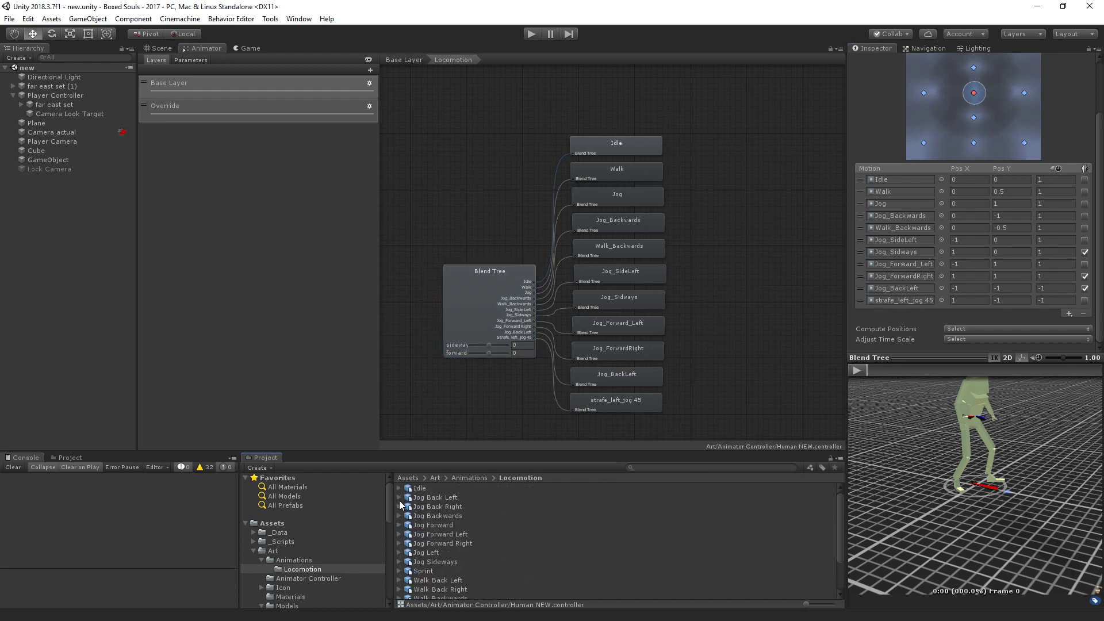
Replace the blend tree motion at position (1, -1) with the Jog_BackRight clip from the Jog Back Right model
click(399, 507)
scroll(449, 541, down, 3)
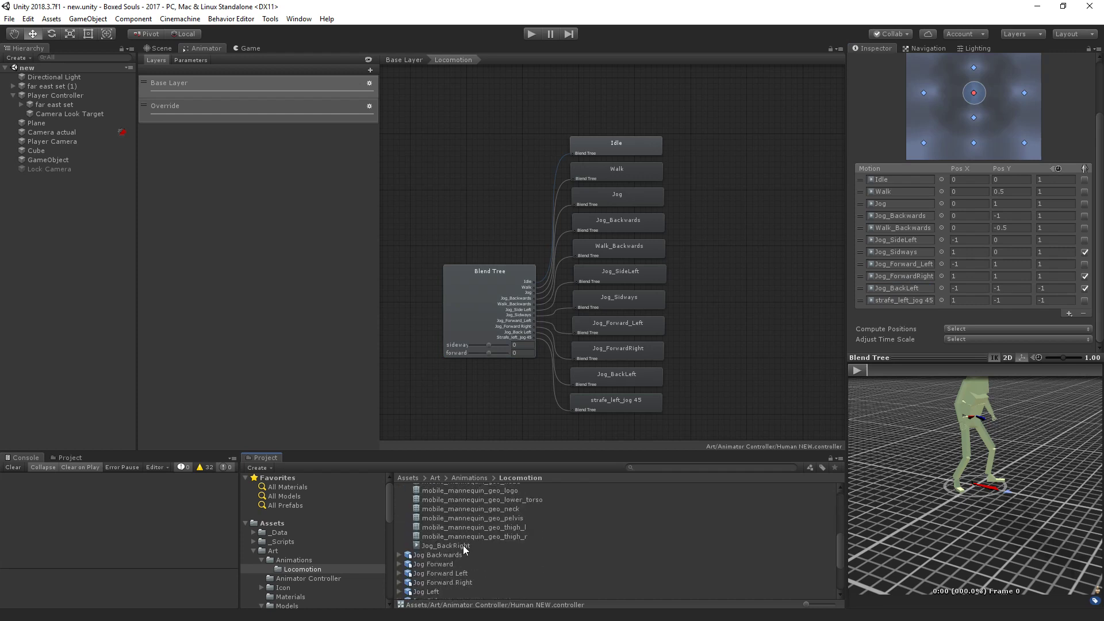
drag(465, 549, 902, 300)
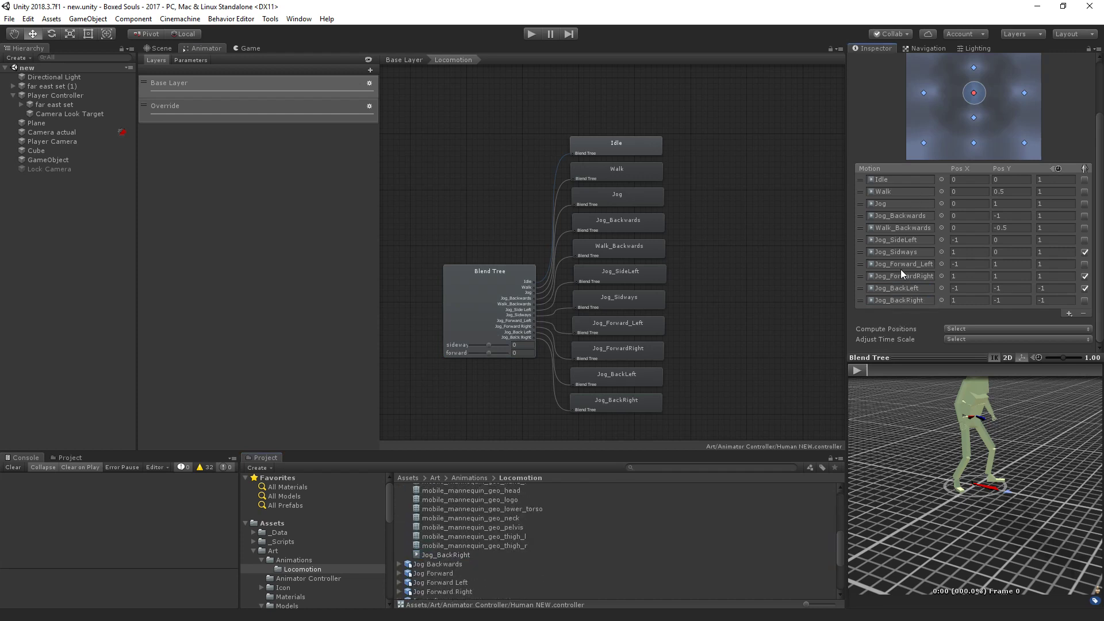
scroll(479, 513, up, 5)
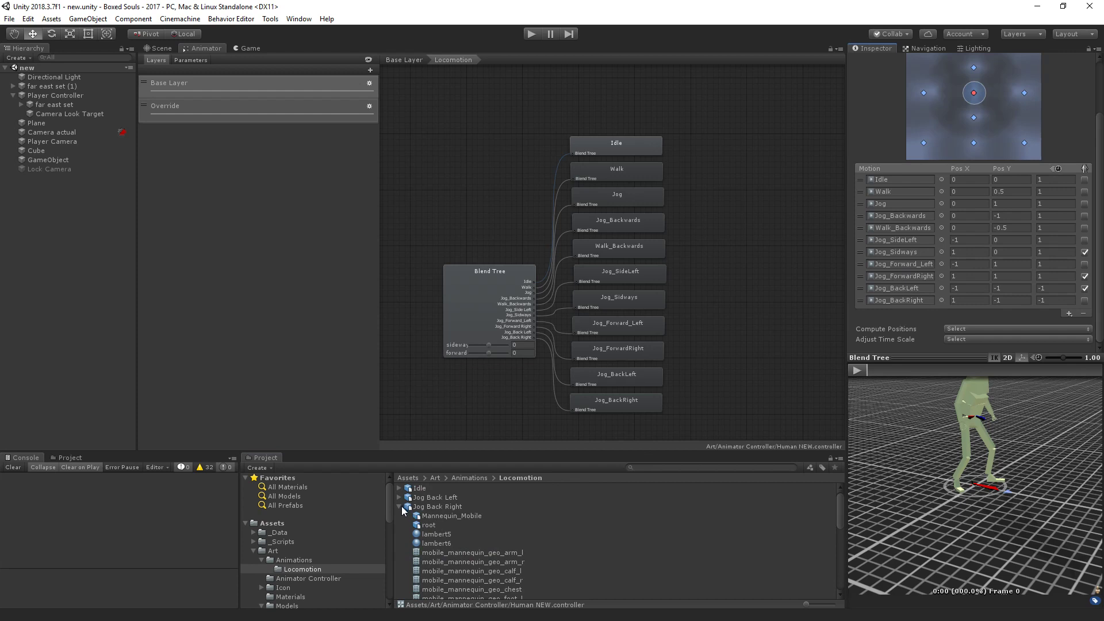
click(399, 506)
Add two empty motion fields to the end of the Locomotion blend tree's motion list
scroll(450, 540, down, 2)
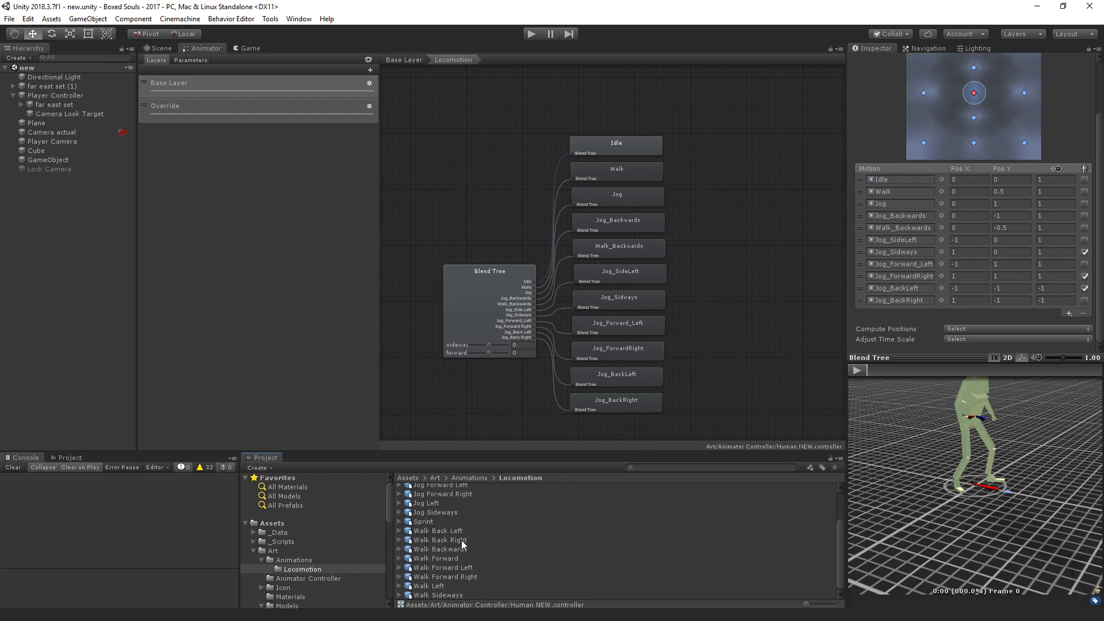
click(1071, 312)
click(1069, 321)
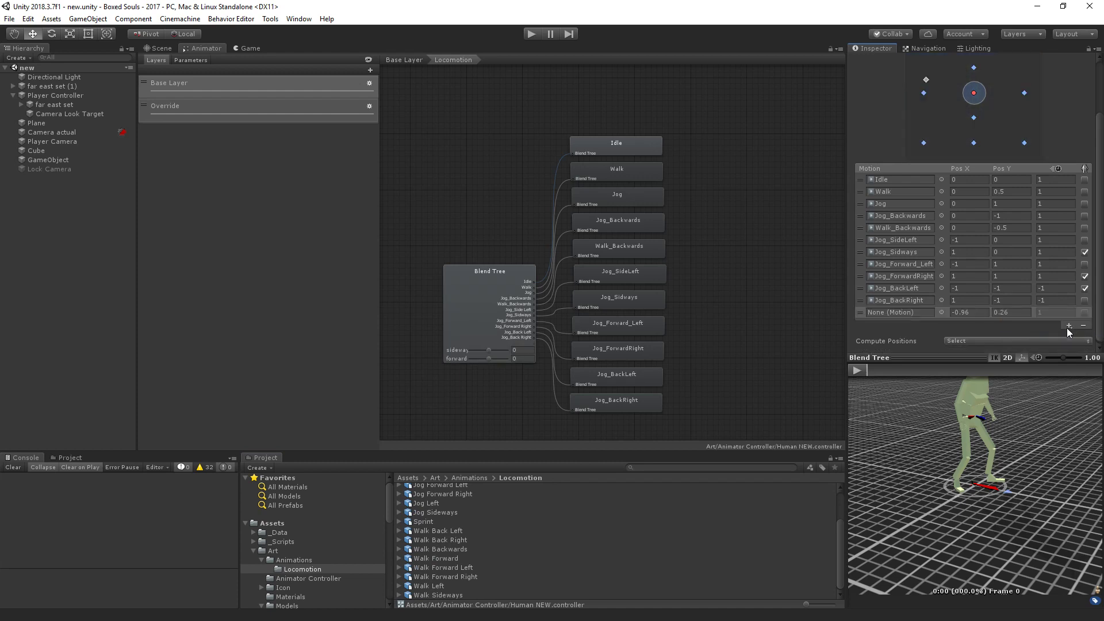
click(1070, 325)
click(1069, 333)
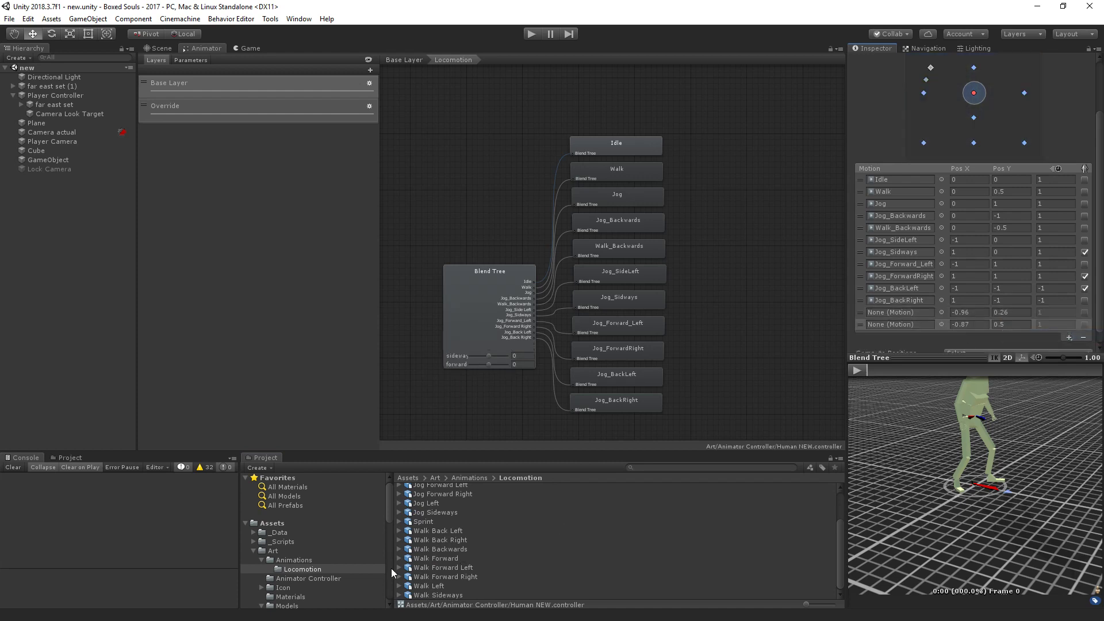
Assign the Walk_BackLeft clip to the first empty motion field and set its position to X -0.5, Y -0.5
click(399, 540)
scroll(461, 563, down, 3)
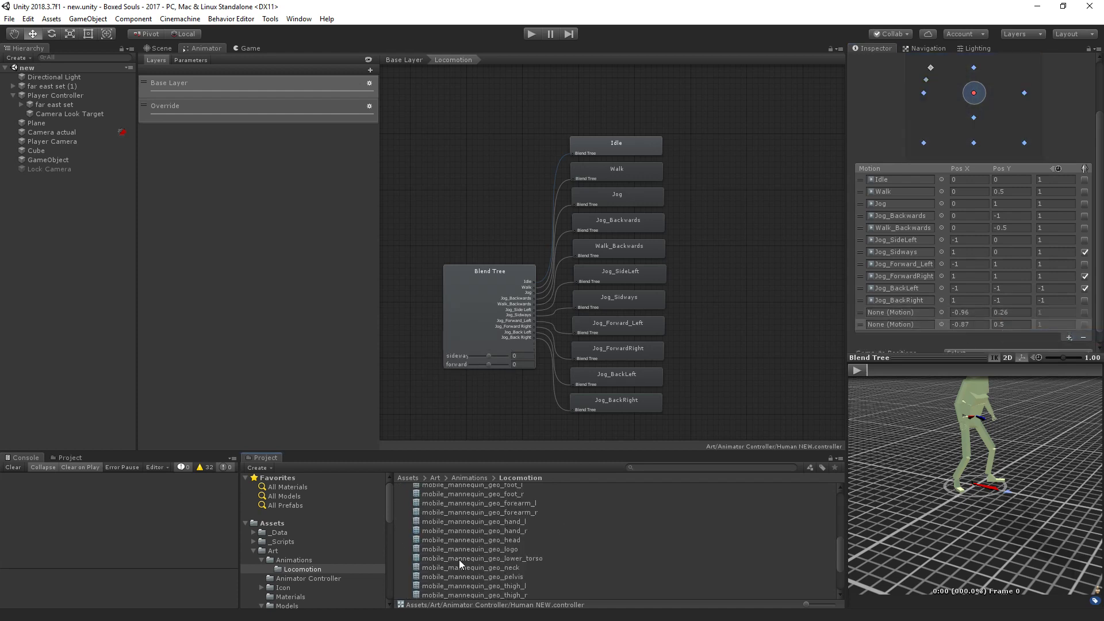
scroll(460, 564, down, 3)
drag(451, 530, 958, 308)
click(971, 304)
text(-0.5)
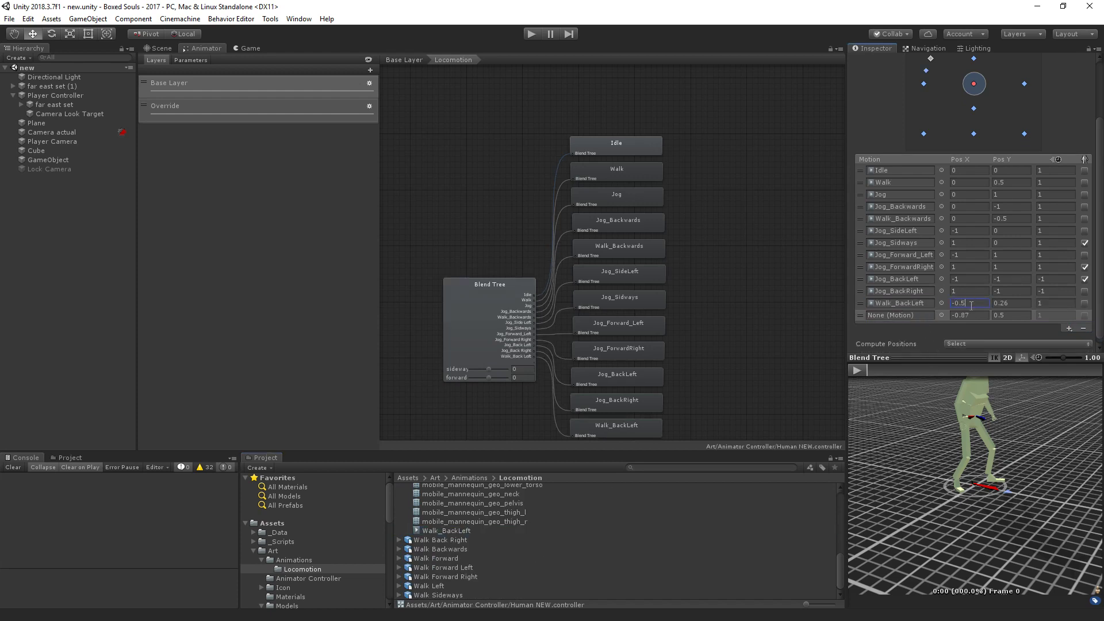
key(Tab)
text(-0.5)
Set the remaining empty motion field's position to X 0.5, Y -0.5 and assign the Walk_BackRight clip to it
click(980, 315)
text(0.5)
key(Tab)
text(0)
key(Return)
scroll(460, 581, up, 5)
click(401, 581)
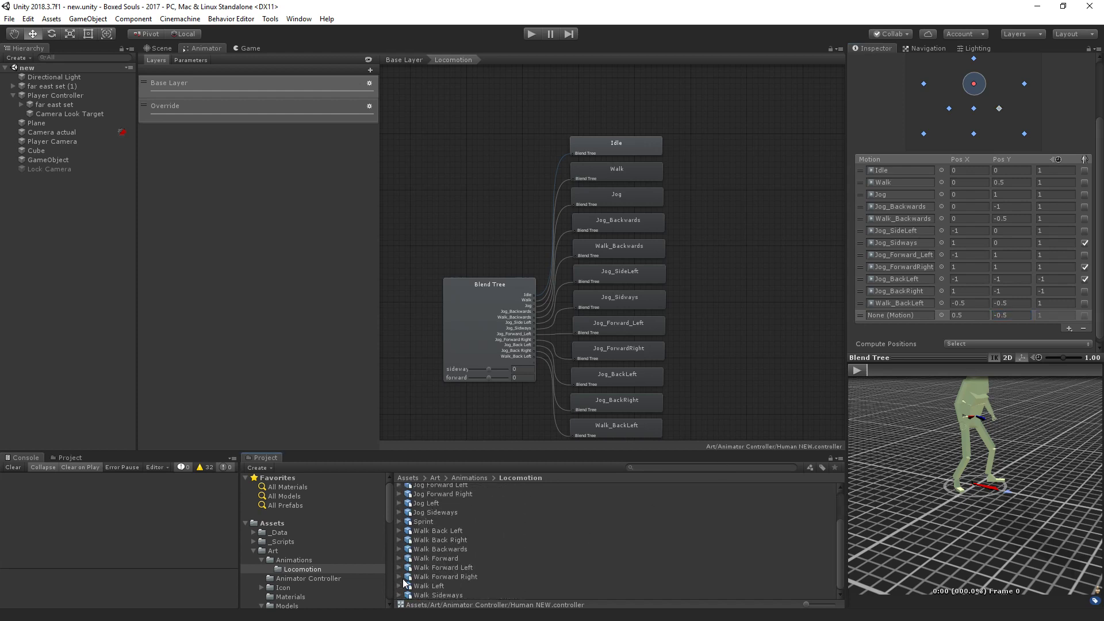
click(400, 549)
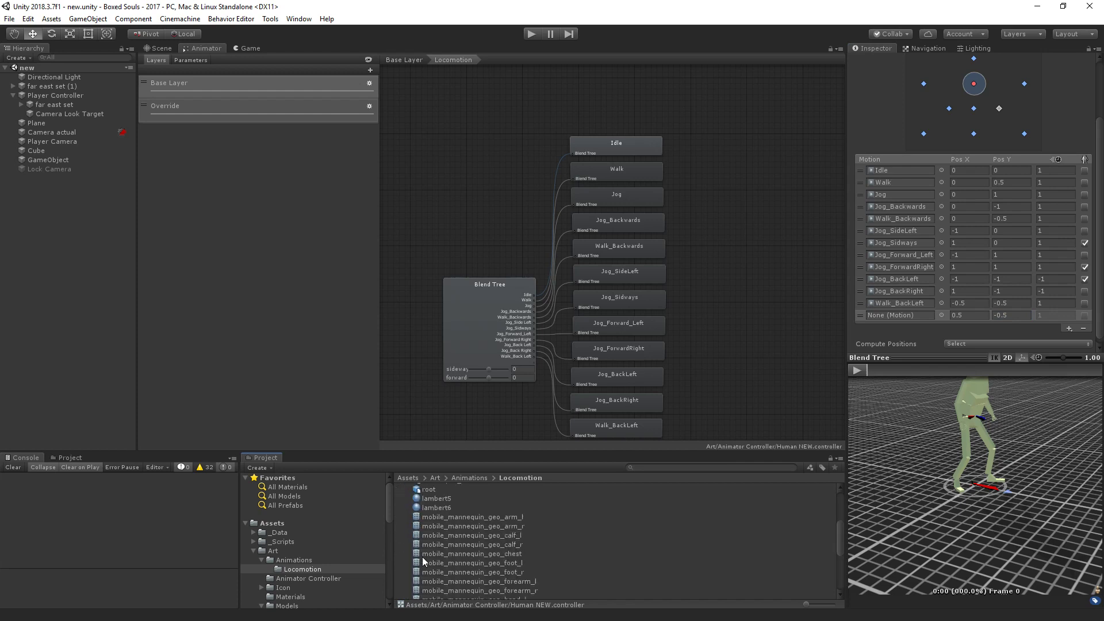
scroll(424, 562, down, 5)
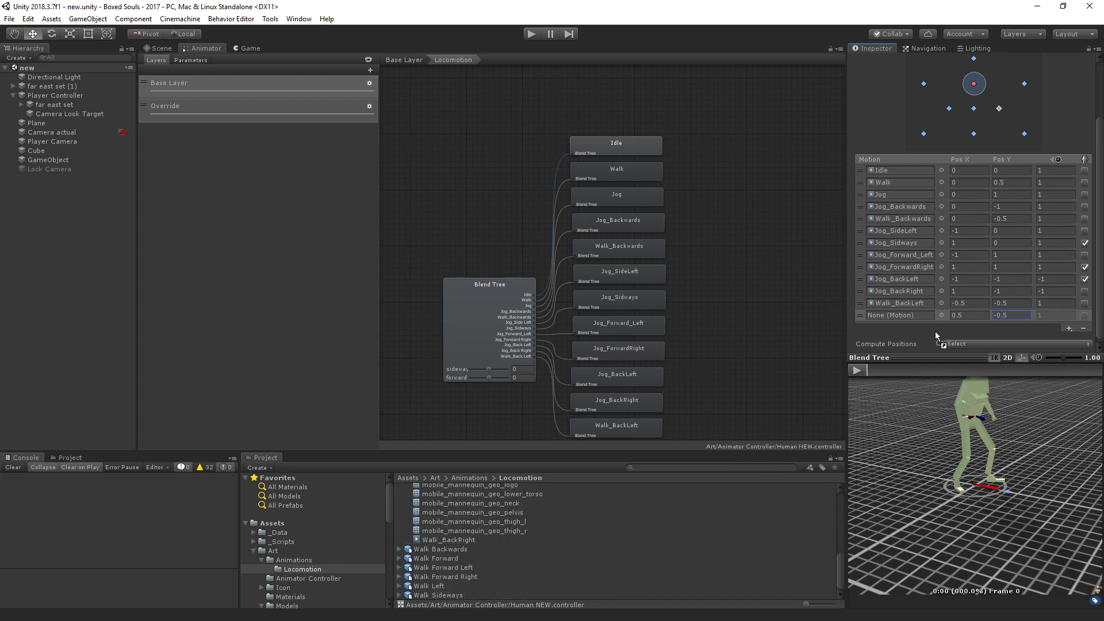
drag(936, 331, 901, 316)
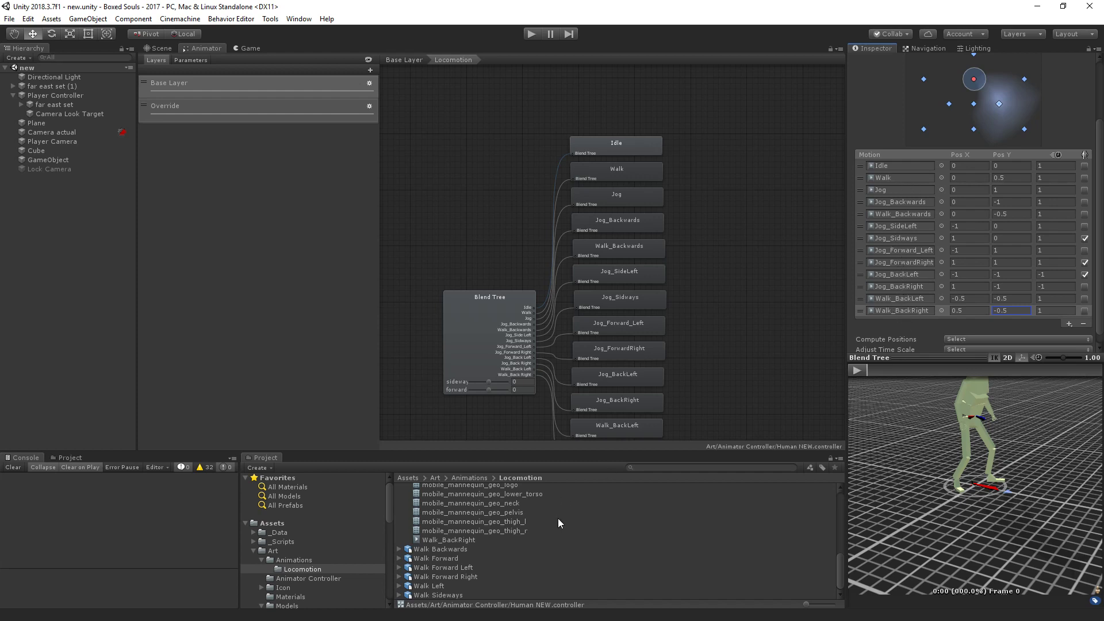
Add two more empty motion fields below Walk_BackRight in the Locomotion blend tree's motion list
click(1070, 324)
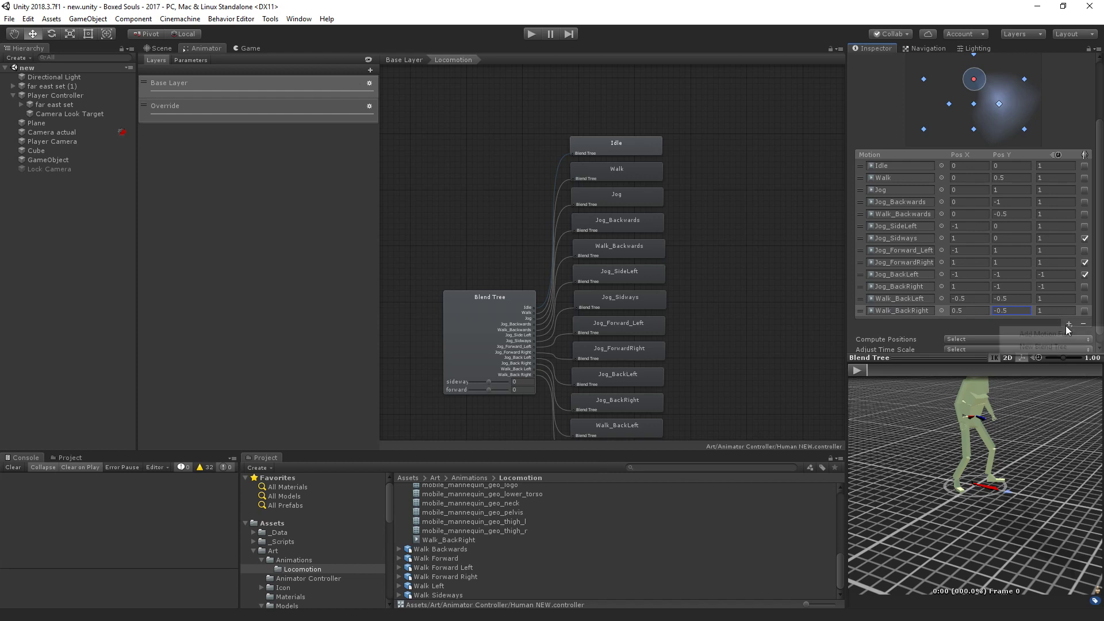
click(1045, 334)
click(1069, 336)
click(1045, 346)
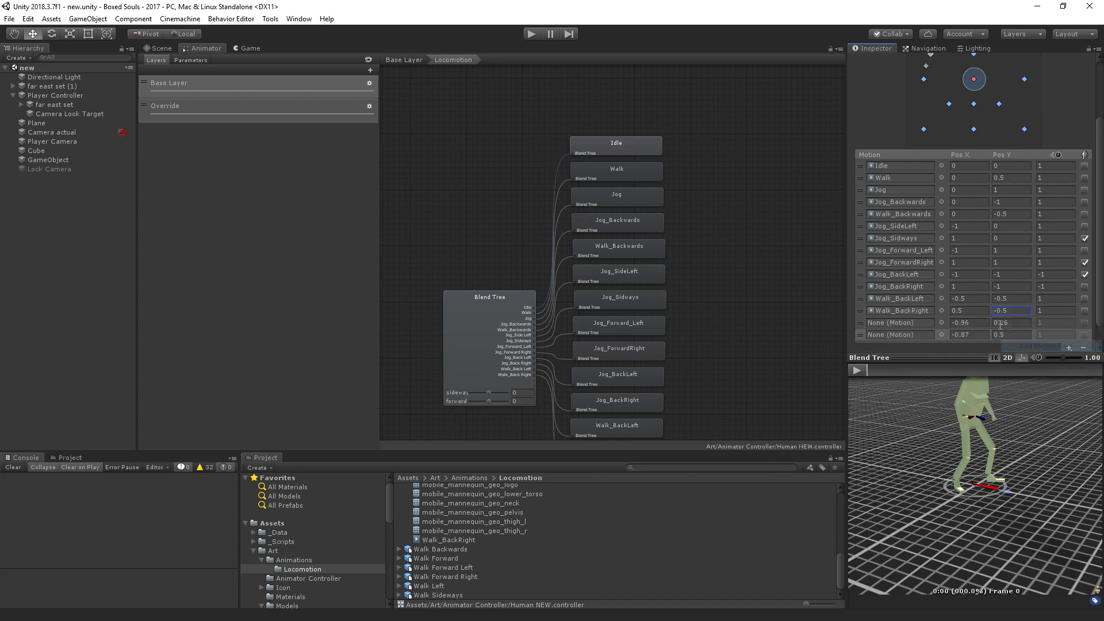
Set the two empty motion fields' positions to X -0.5, Y 0.5 and X 0.5, Y 0.5
click(999, 323)
text(.5)
key(Tab)
key(Tab)
key(Tab)
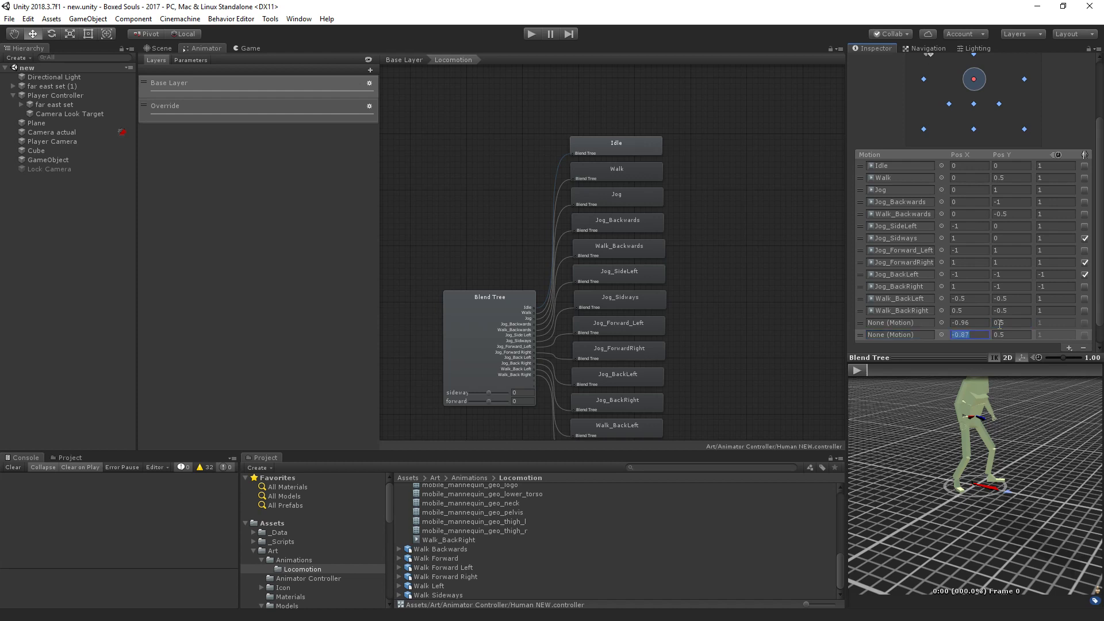
click(969, 322)
text(-.5)
key(Tab)
key(Tab)
key(Tab)
text(0.5)
Assign the Walk_Forward_Left clip from the Walk Forward Left model to the empty motion at (-0.5, 0.5)
click(399, 568)
scroll(452, 576, down, 5)
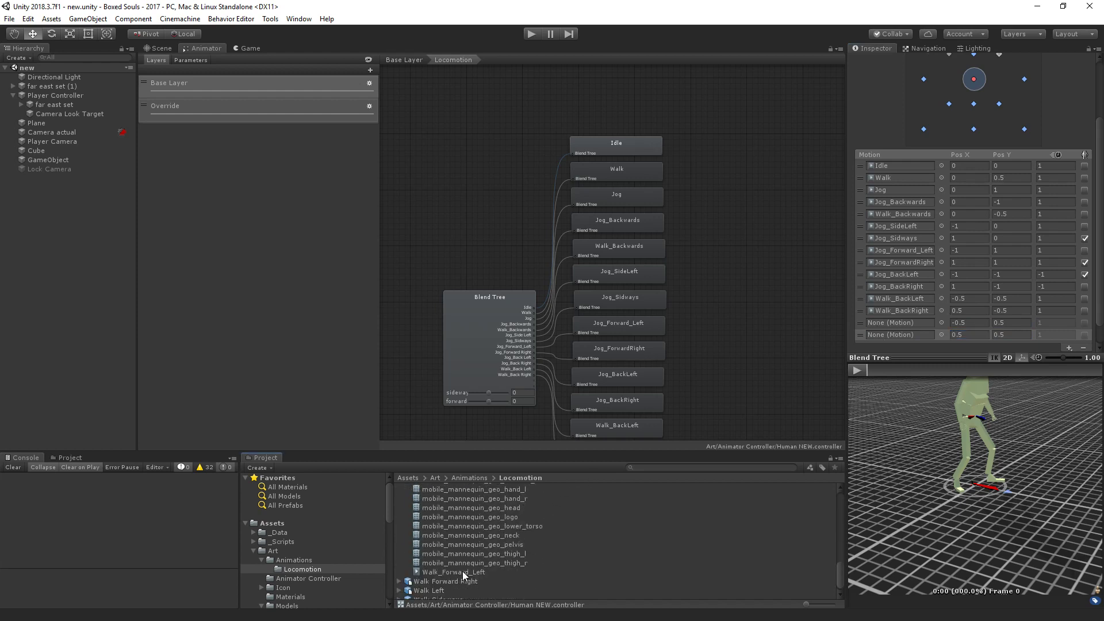
drag(454, 572, 911, 323)
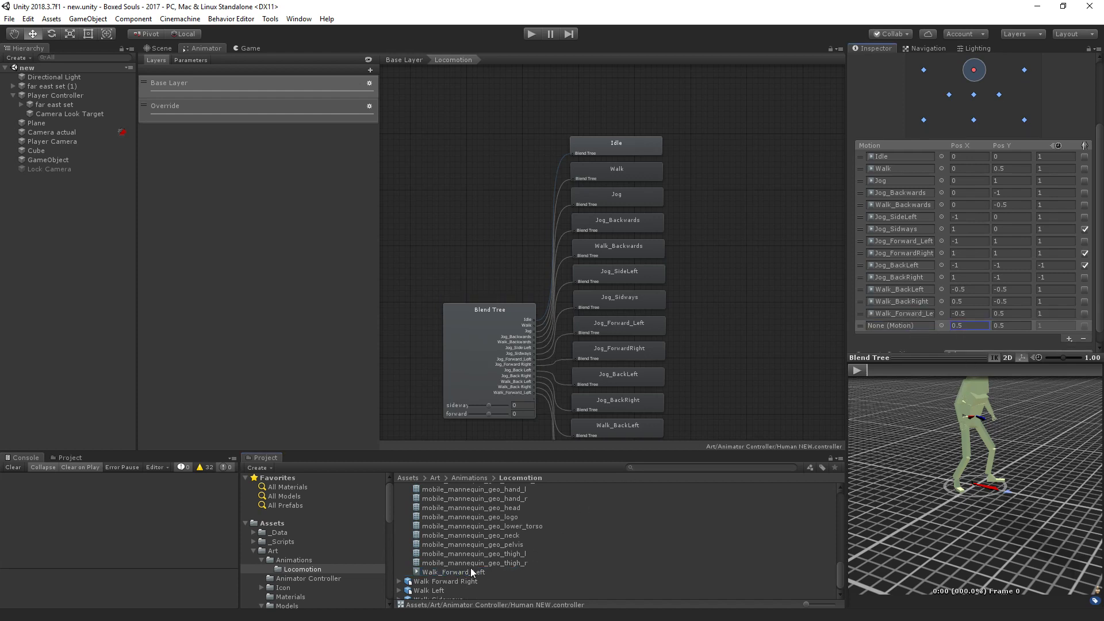
Assign the Walk_ForwardRight clip from the Walk Forward Right model to the empty motion at (0.5, 0.5)
scroll(423, 573, down, 1)
click(400, 577)
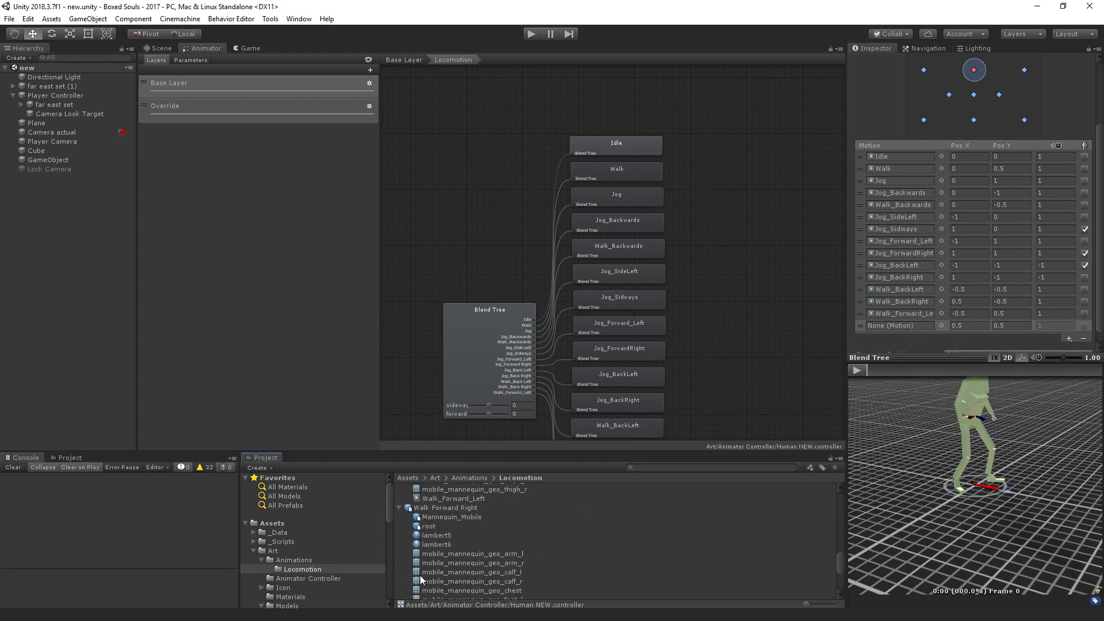
drag(443, 578, 917, 324)
scroll(1013, 326, down, 2)
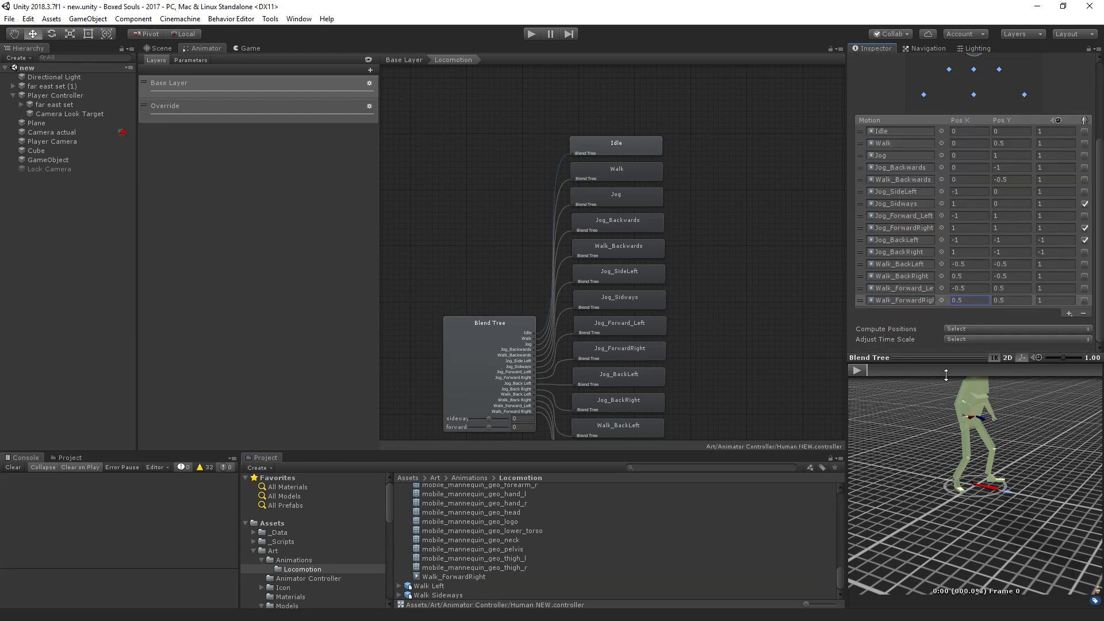
scroll(934, 367, up, 5)
scroll(702, 350, down, 5)
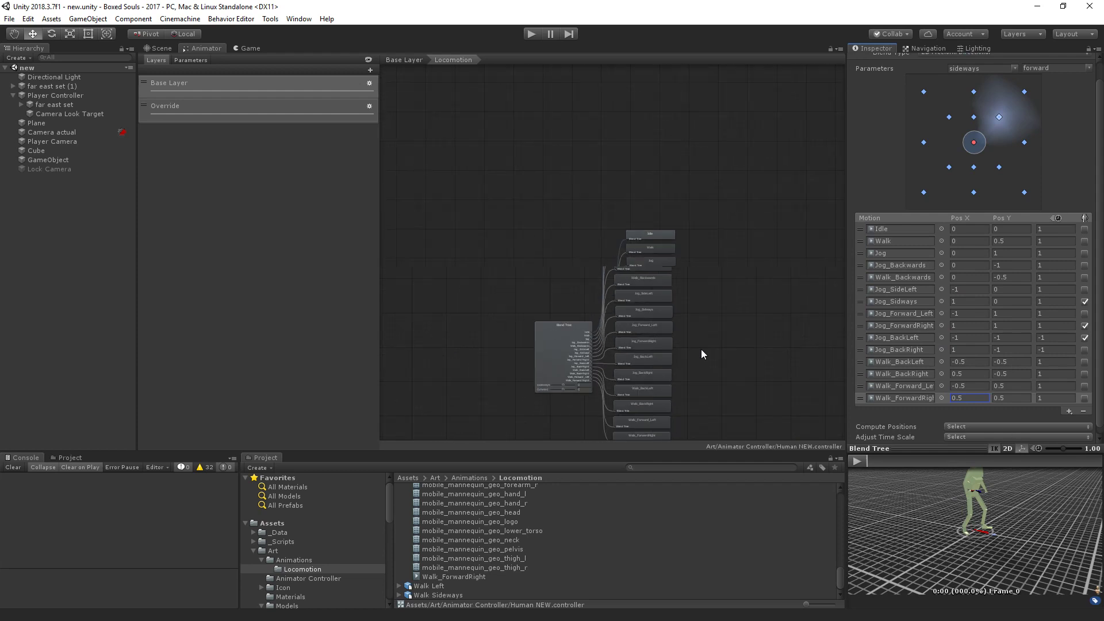
Return the Animator to the Base Layer and show the Game view with nothing selected in the scene
scroll(546, 258, up, 3)
click(409, 59)
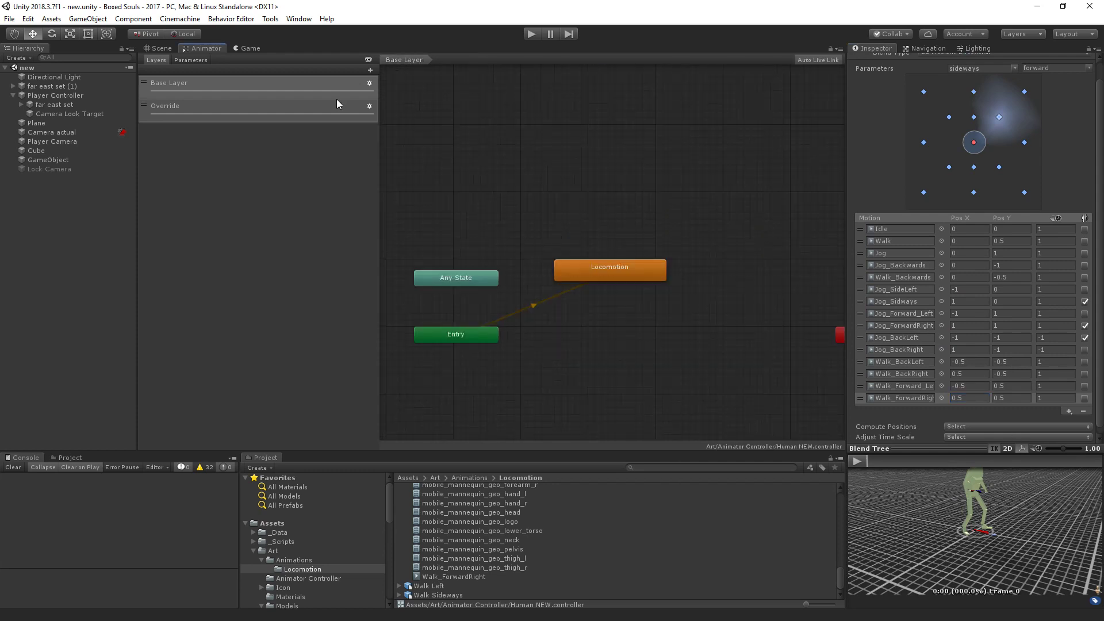
click(82, 232)
click(237, 49)
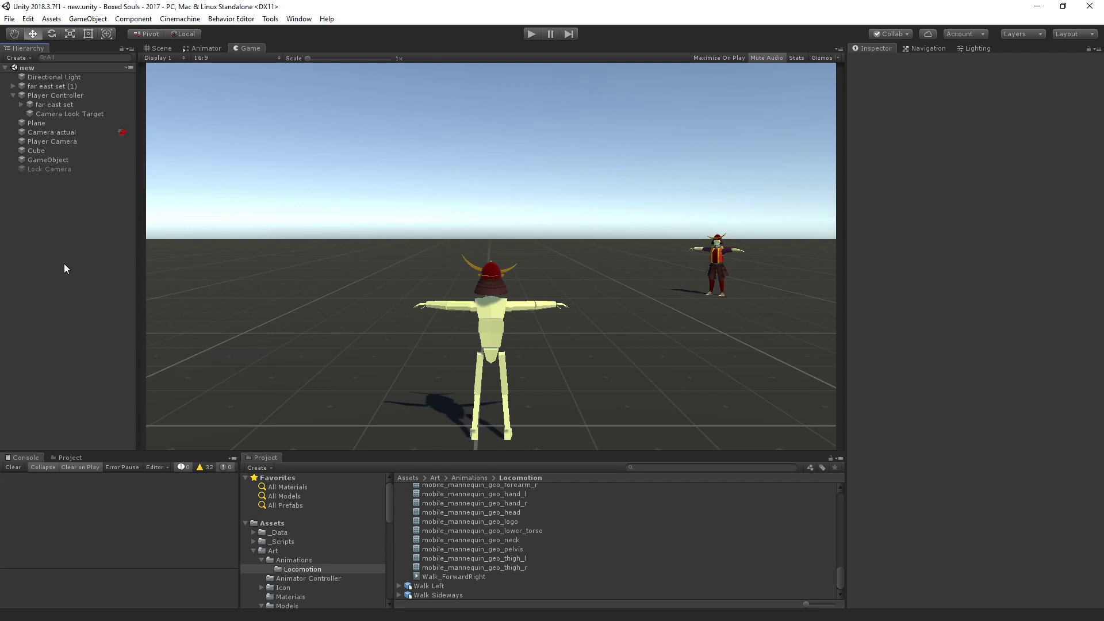
Collapse the expanded walk models in the Locomotion folder and select the Walk Forward Left model
scroll(485, 568, up, 10)
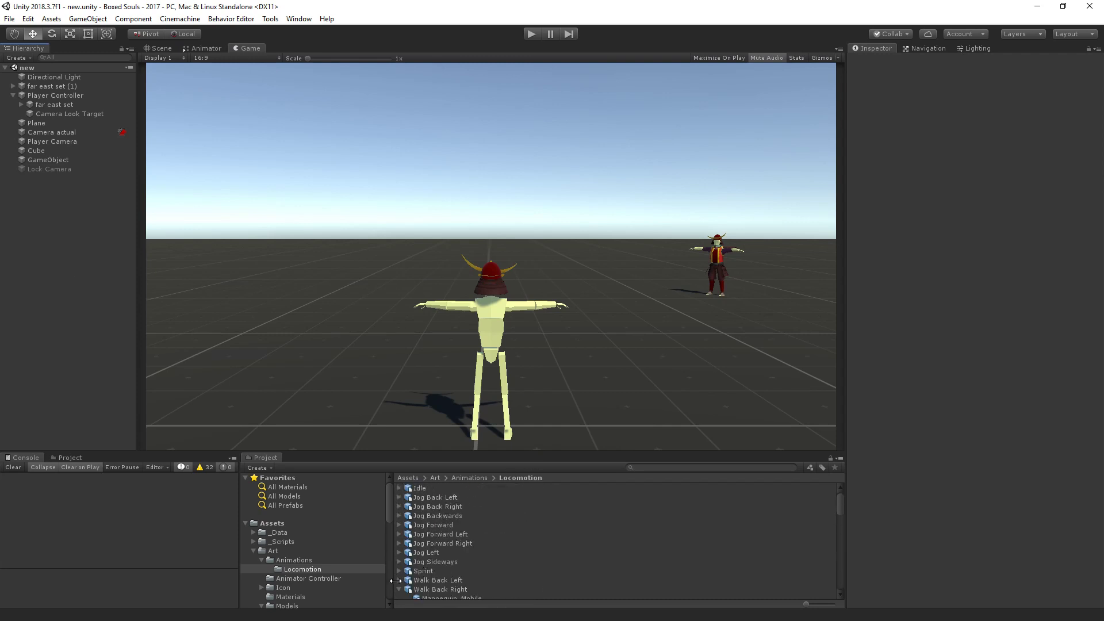
scroll(398, 587, down, 5)
click(404, 557)
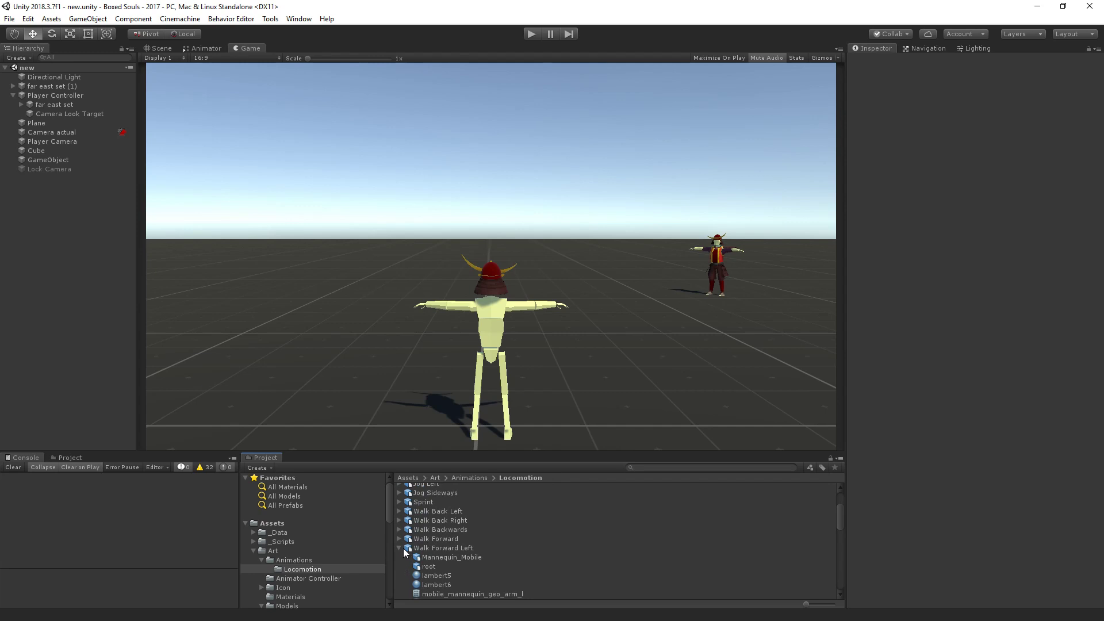
scroll(415, 558, up, 5)
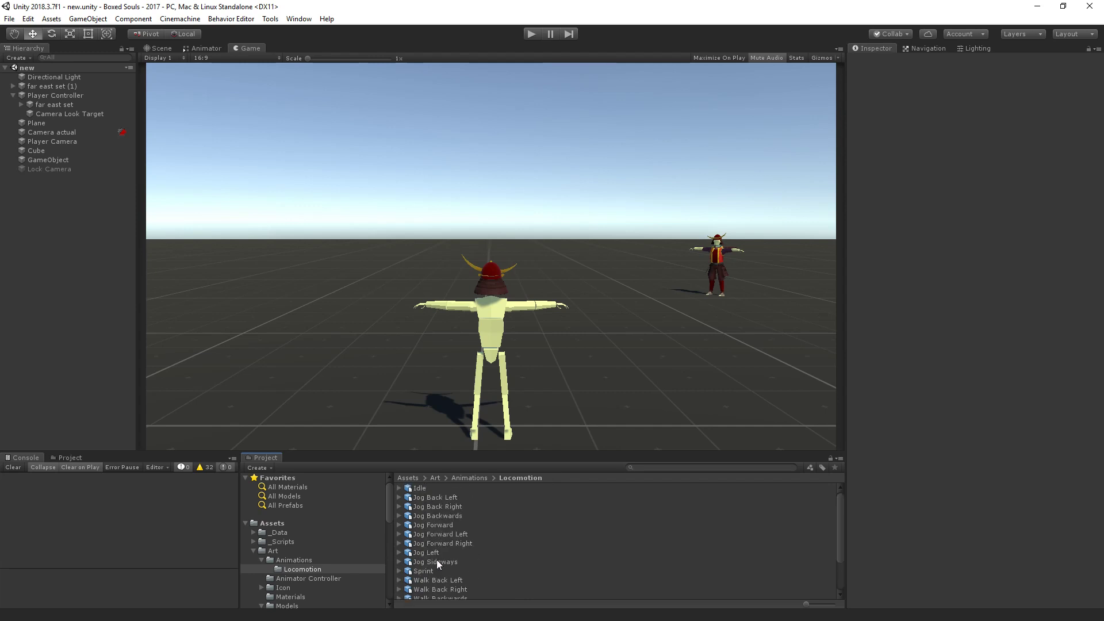
scroll(438, 563, down, 3)
click(438, 565)
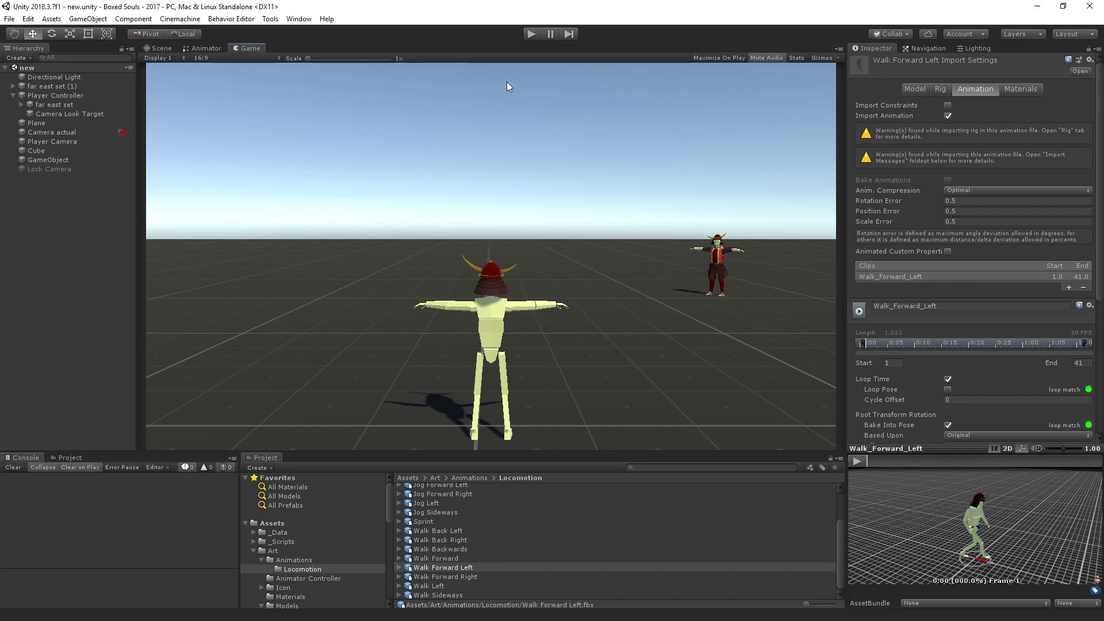
Play the scene with the Game view docked beside the Animator and inspect the far east set character's Locomotion blend tree
click(533, 34)
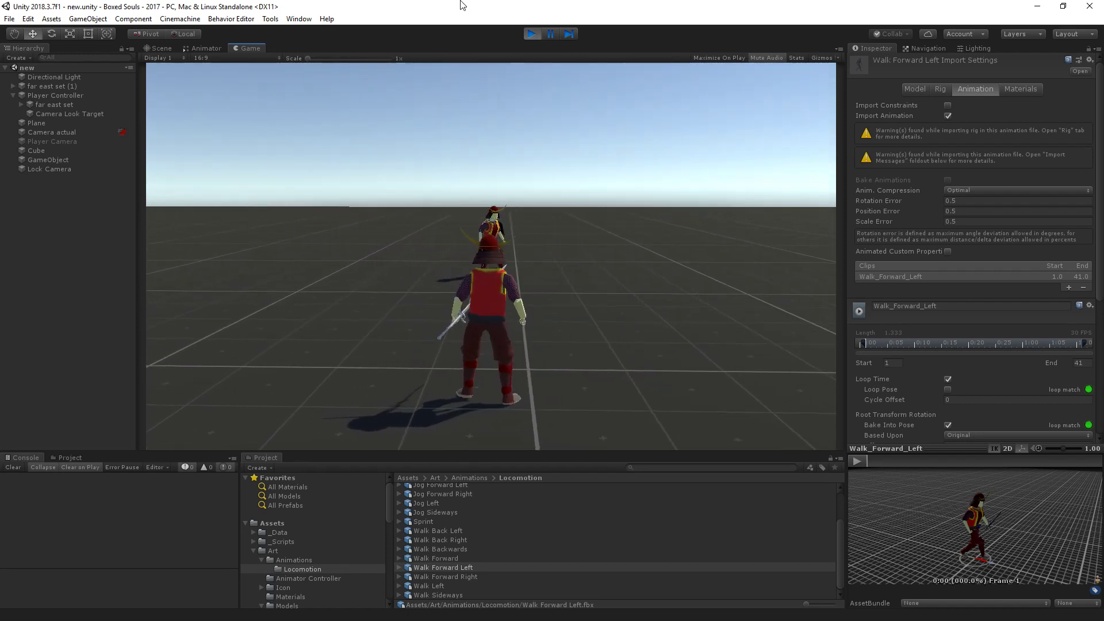
drag(246, 48, 201, 158)
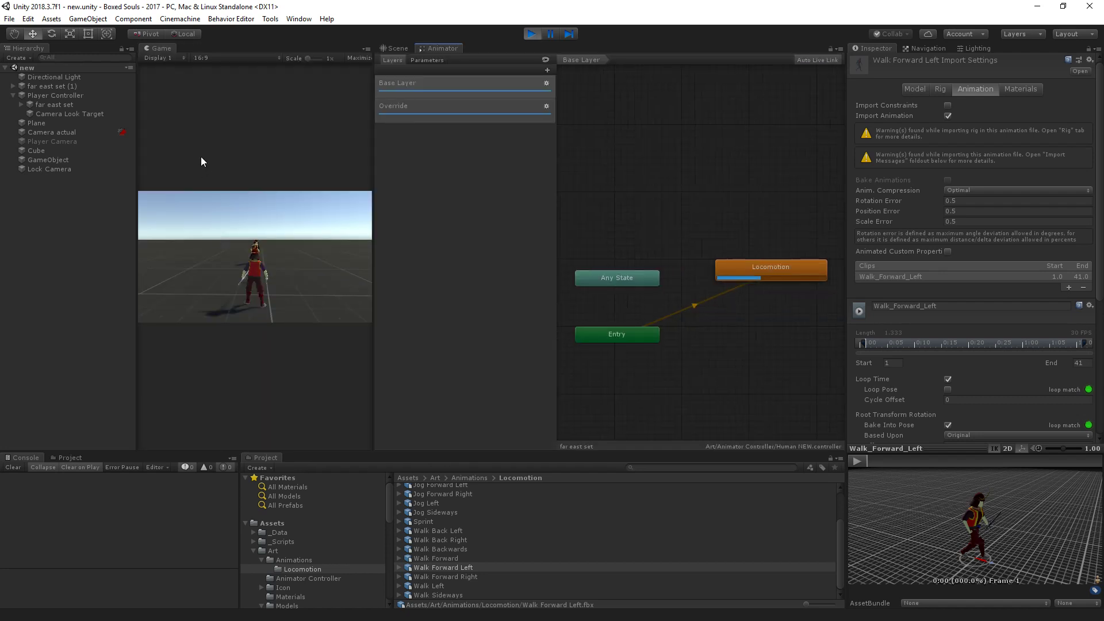
double_click(778, 266)
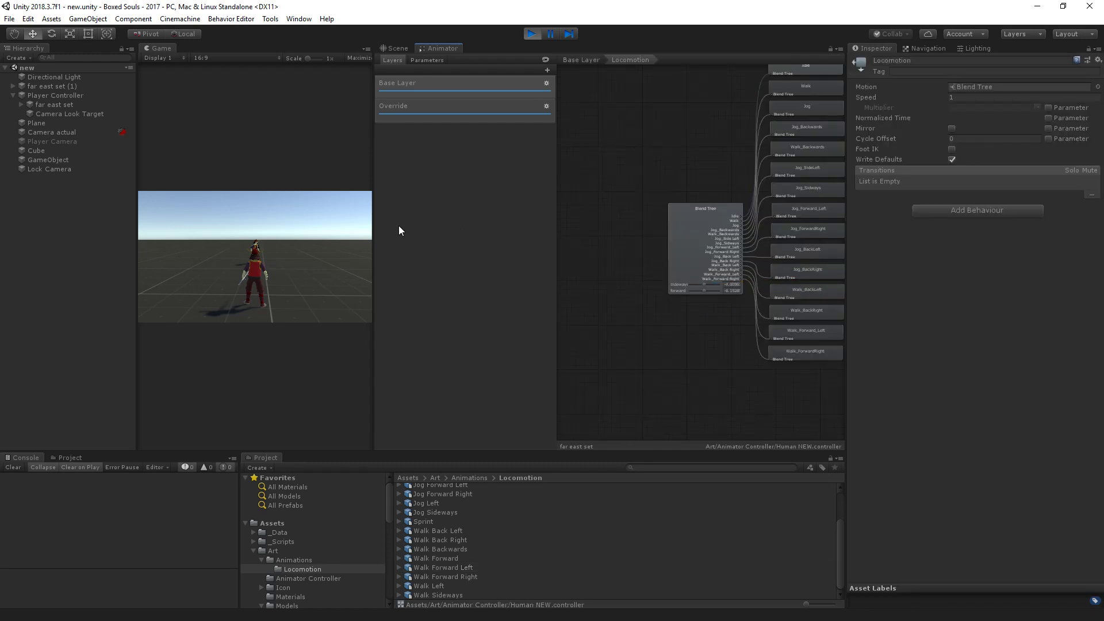
drag(409, 231, 477, 231)
click(800, 250)
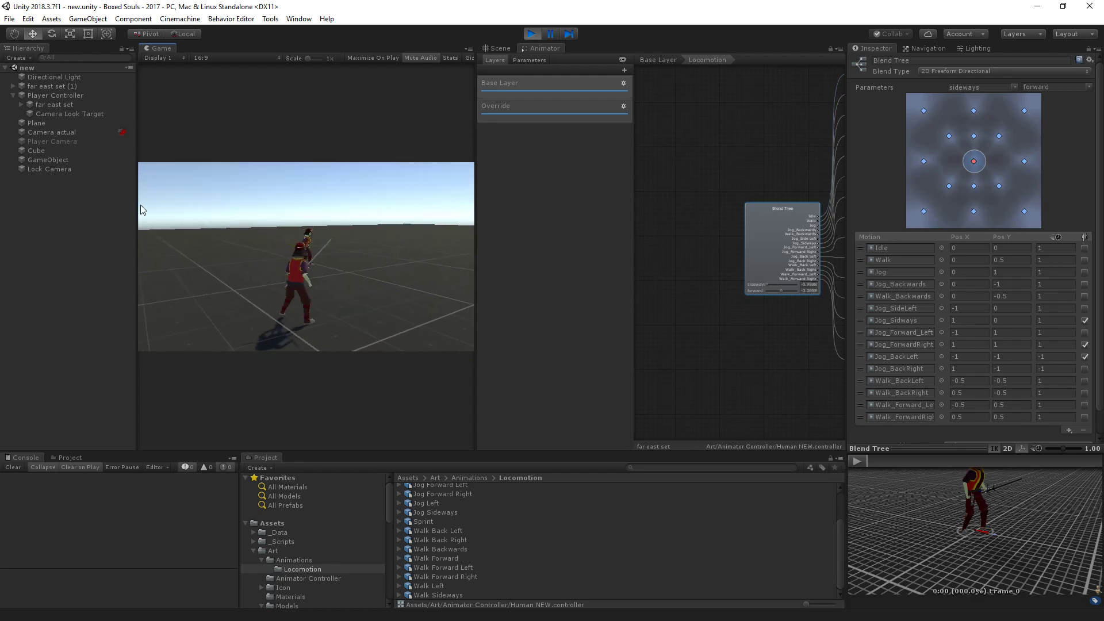
click(59, 106)
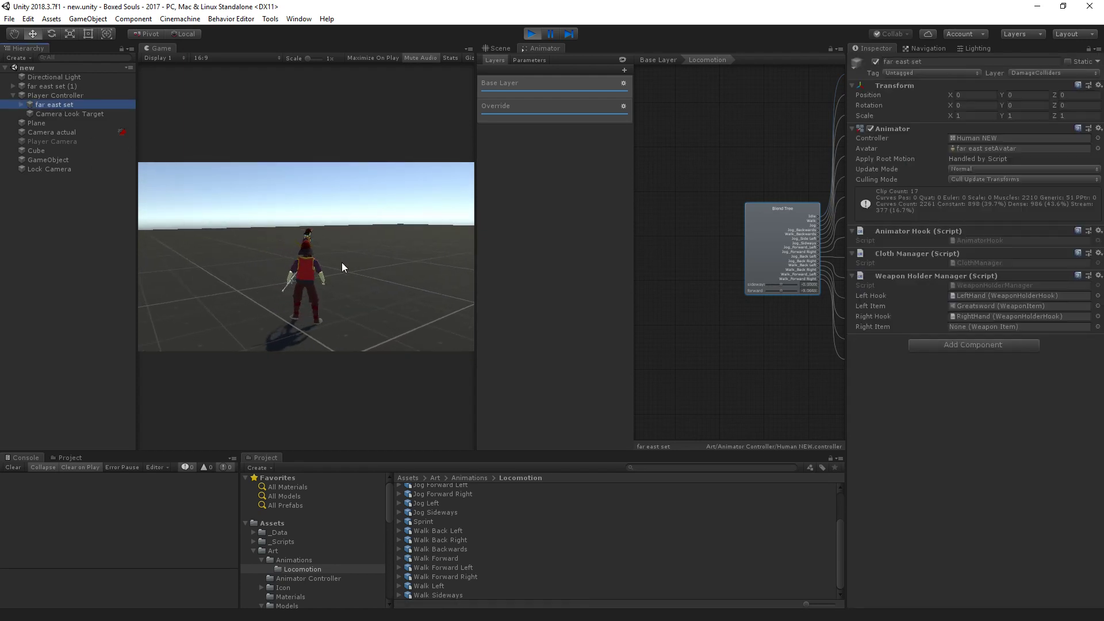
click(792, 226)
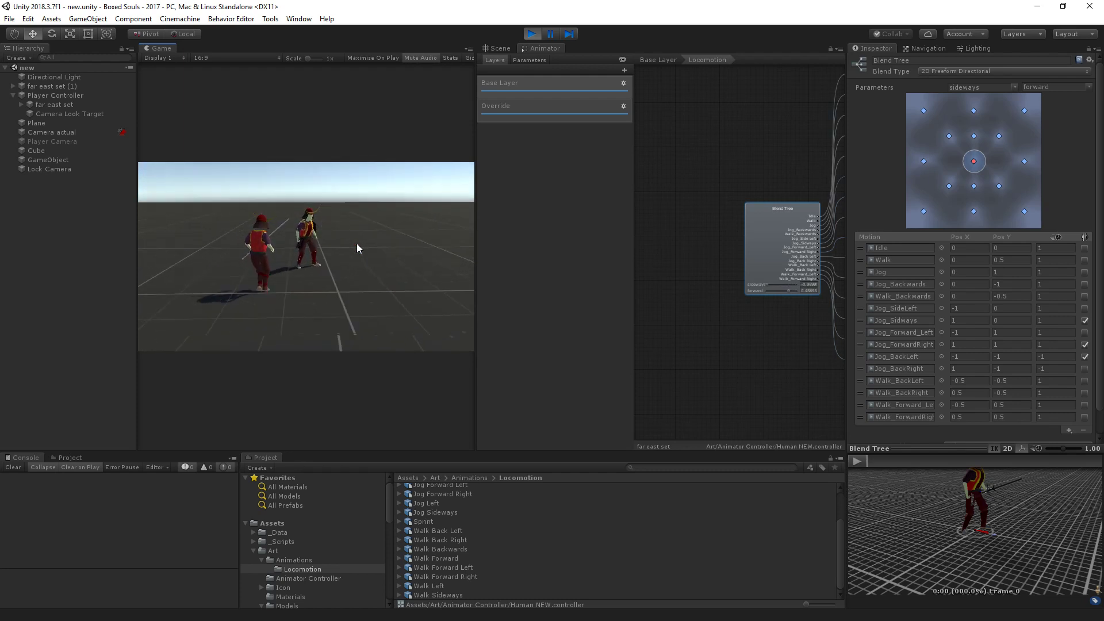
Locate and preview the Jog_ForwardRight clip used in the blend tree, and stop playing the scene
click(919, 334)
click(921, 344)
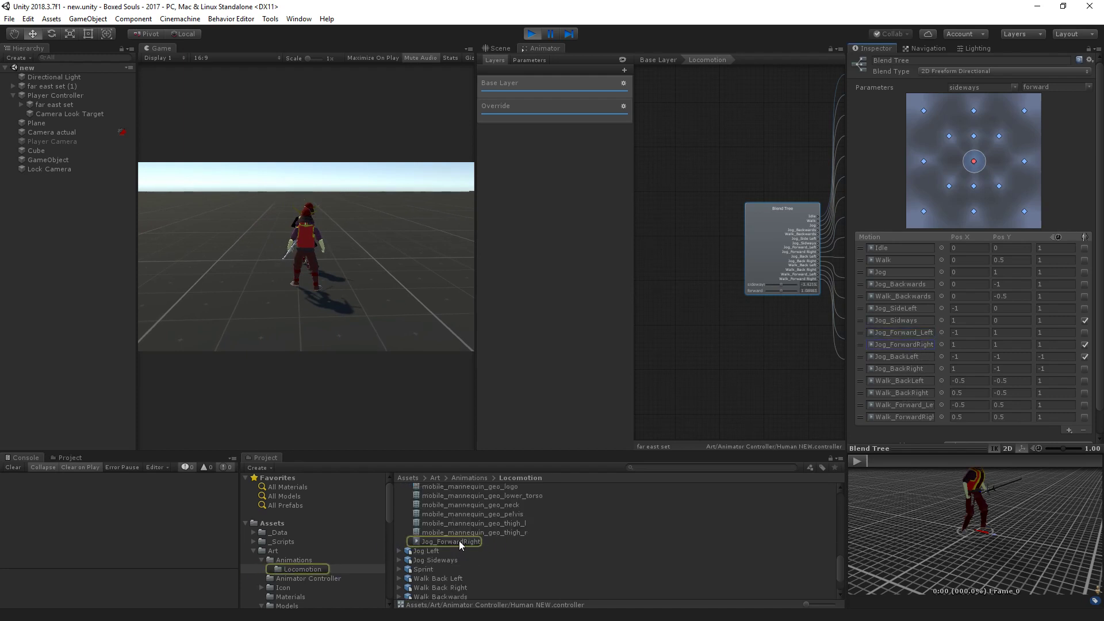
click(459, 542)
click(862, 462)
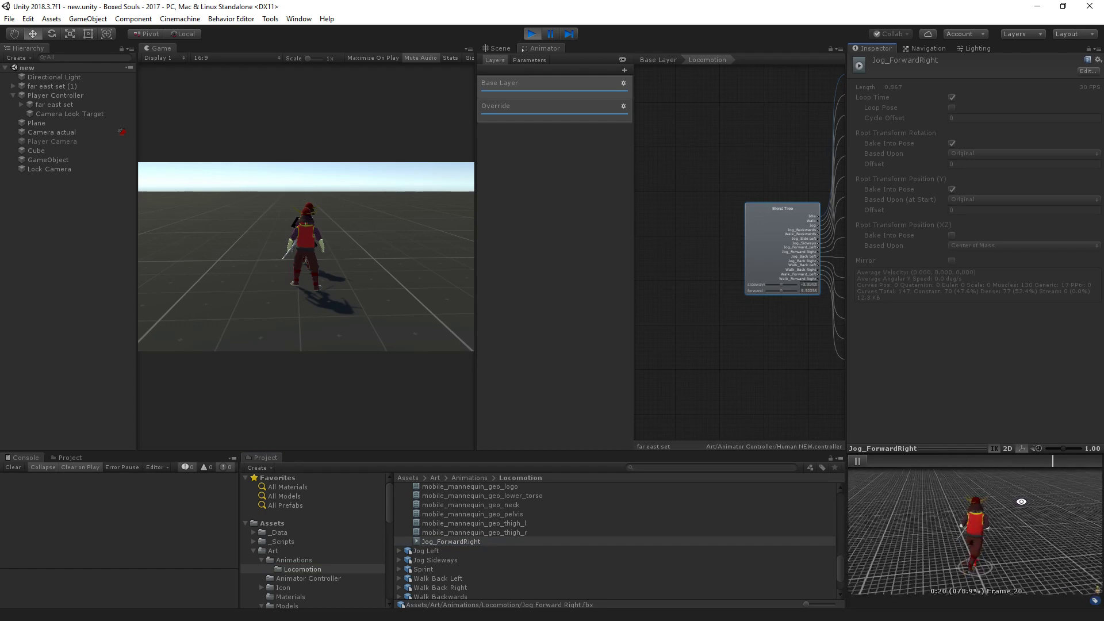
click(752, 244)
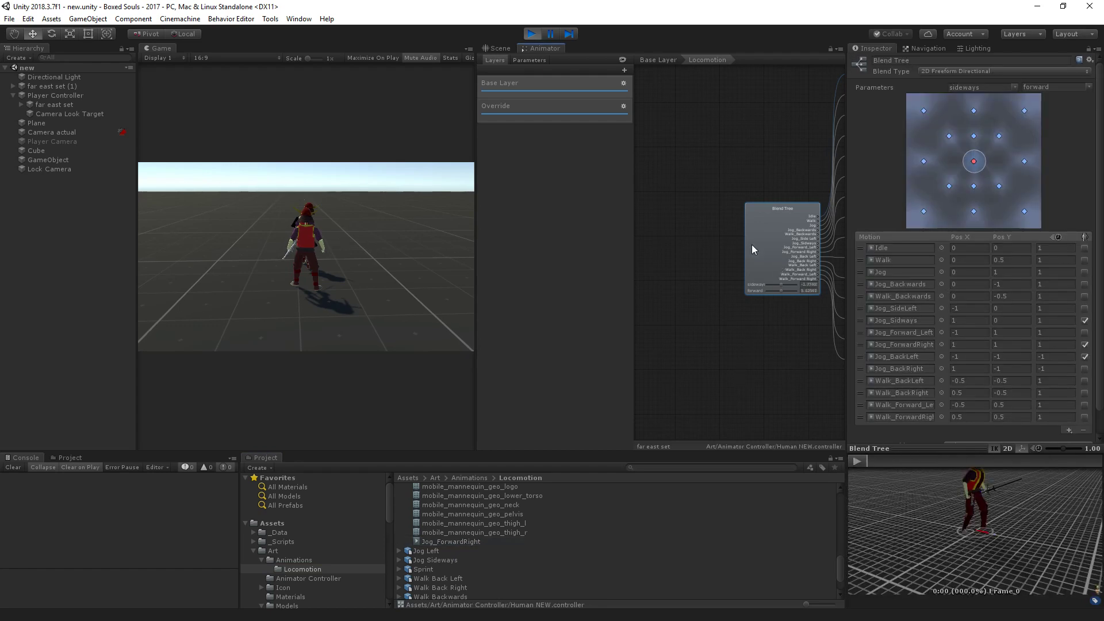
click(539, 33)
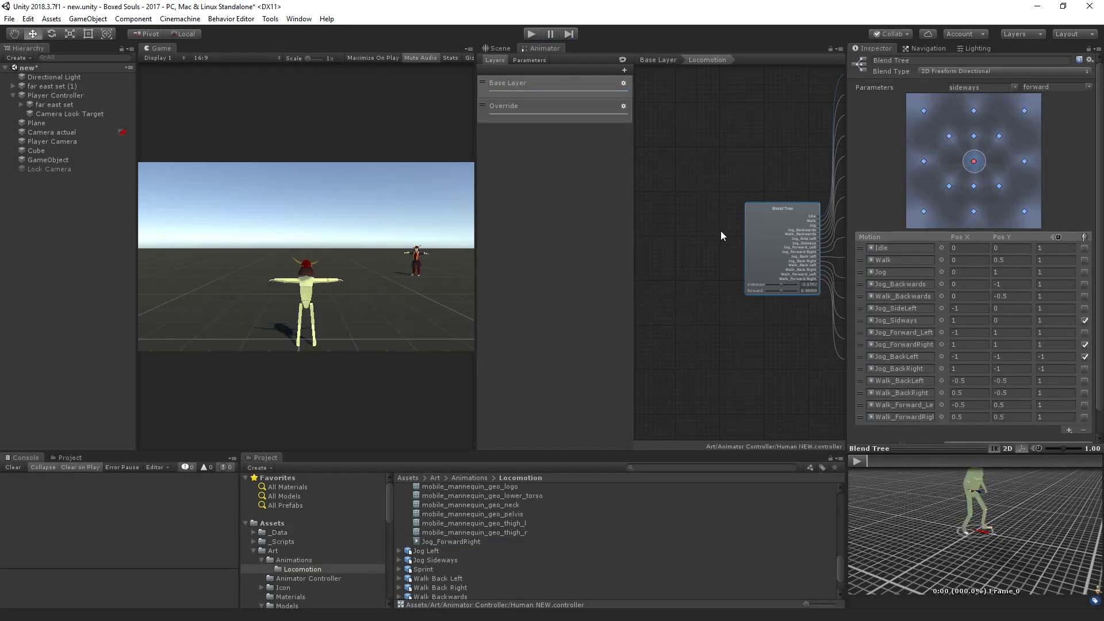
Preview the Locomotion blend tree's motion with both the forward and sideways parameters set to 1
scroll(737, 295, up, 3)
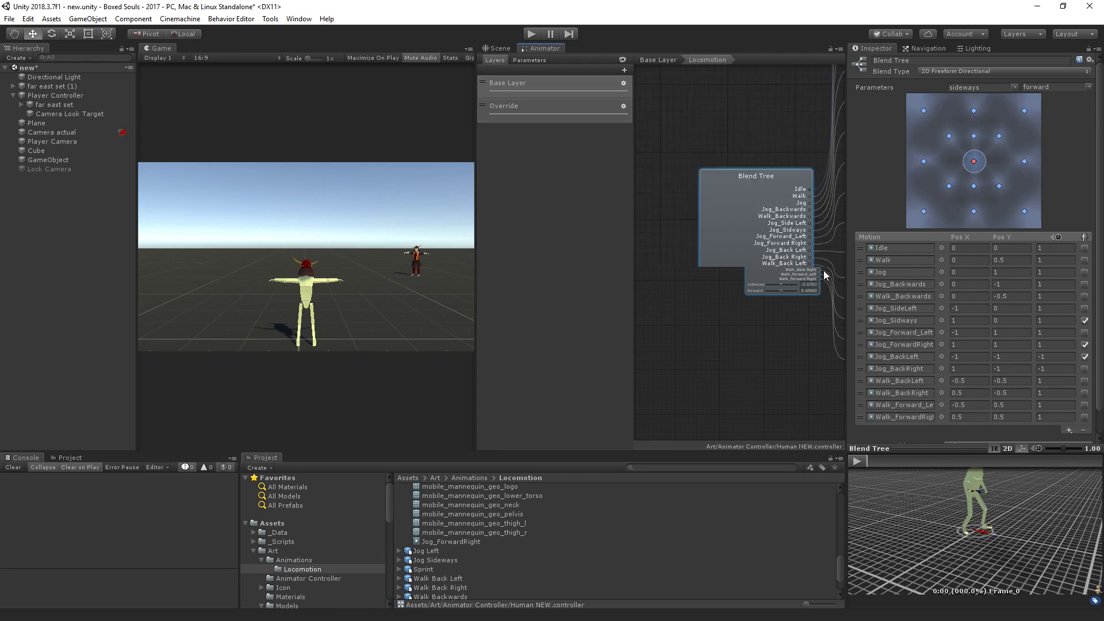
scroll(751, 343, down, 3)
middle_drag(751, 343, 688, 323)
scroll(688, 324, up, 2)
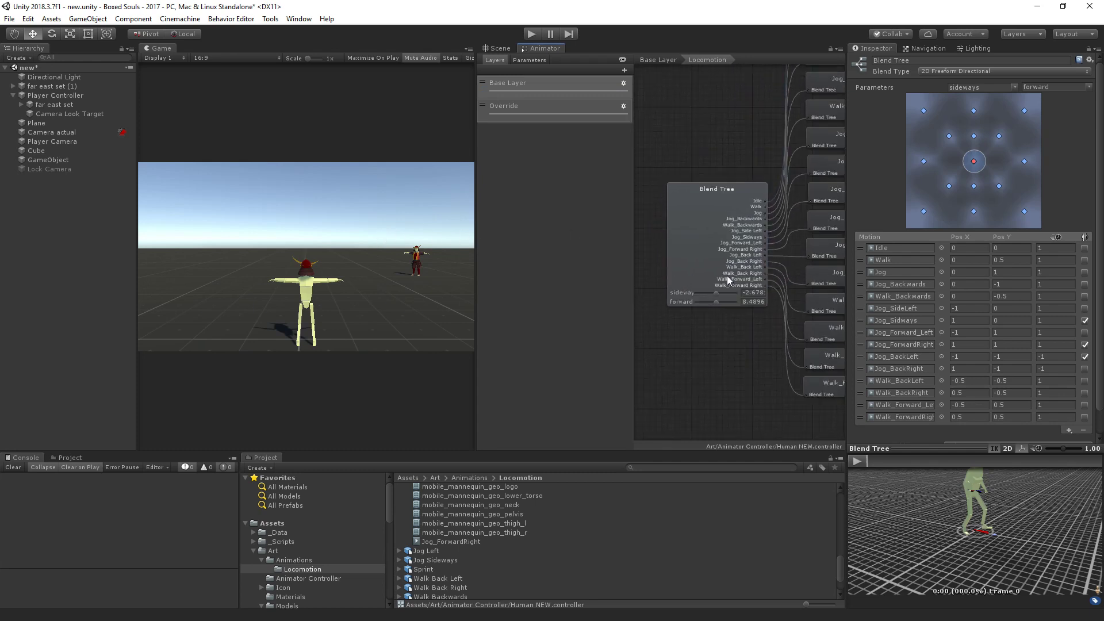
click(708, 272)
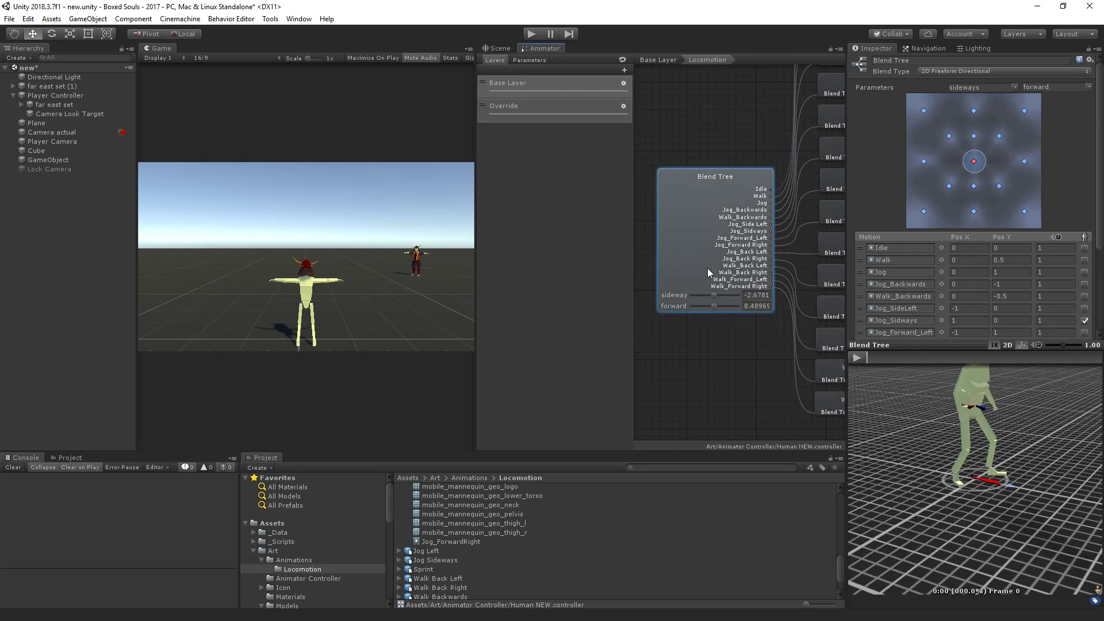
drag(719, 305, 839, 338)
click(855, 357)
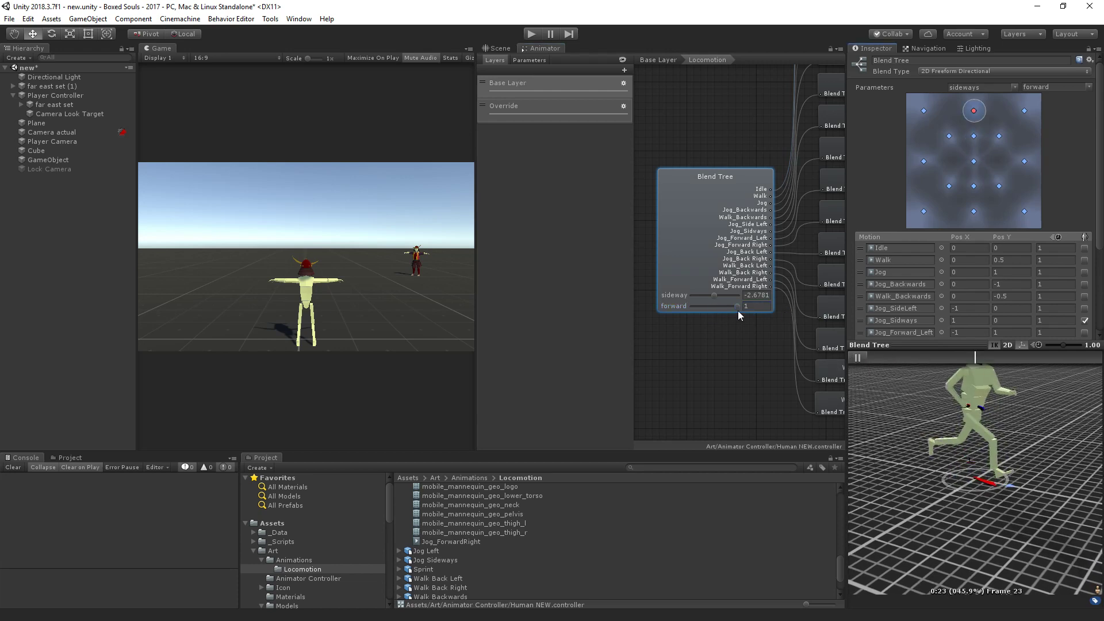
drag(719, 295, 745, 297)
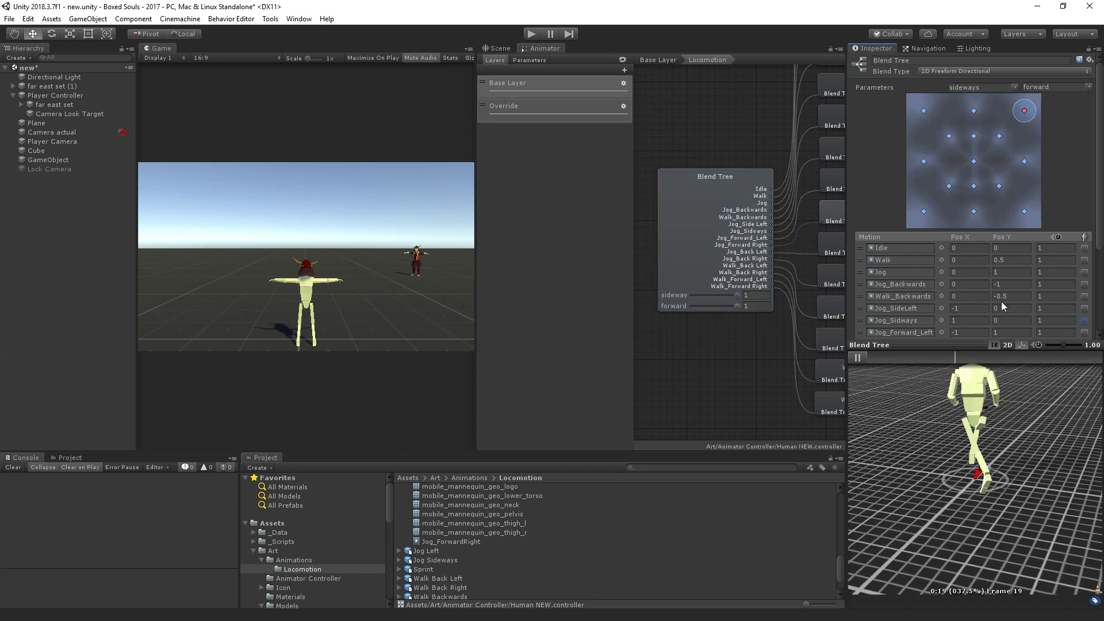
Turn off mirroring for the Jog_Sidways, Jog_ForwardRight and Jog_BackLeft motions and stop the preview
scroll(1083, 287, down, 3)
click(1085, 215)
click(1085, 215)
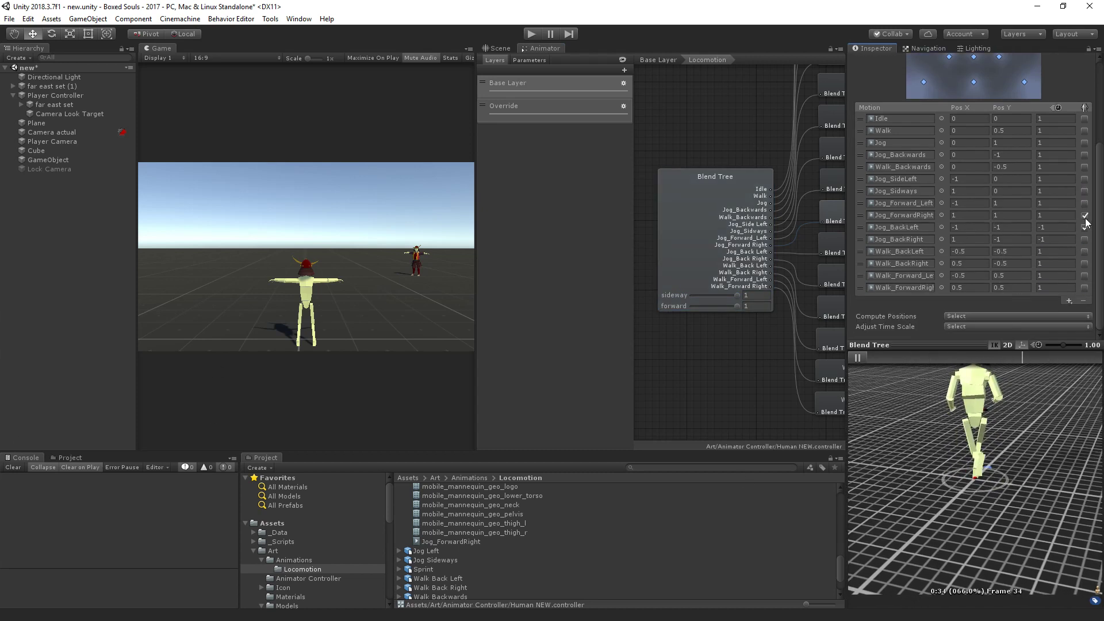
click(866, 358)
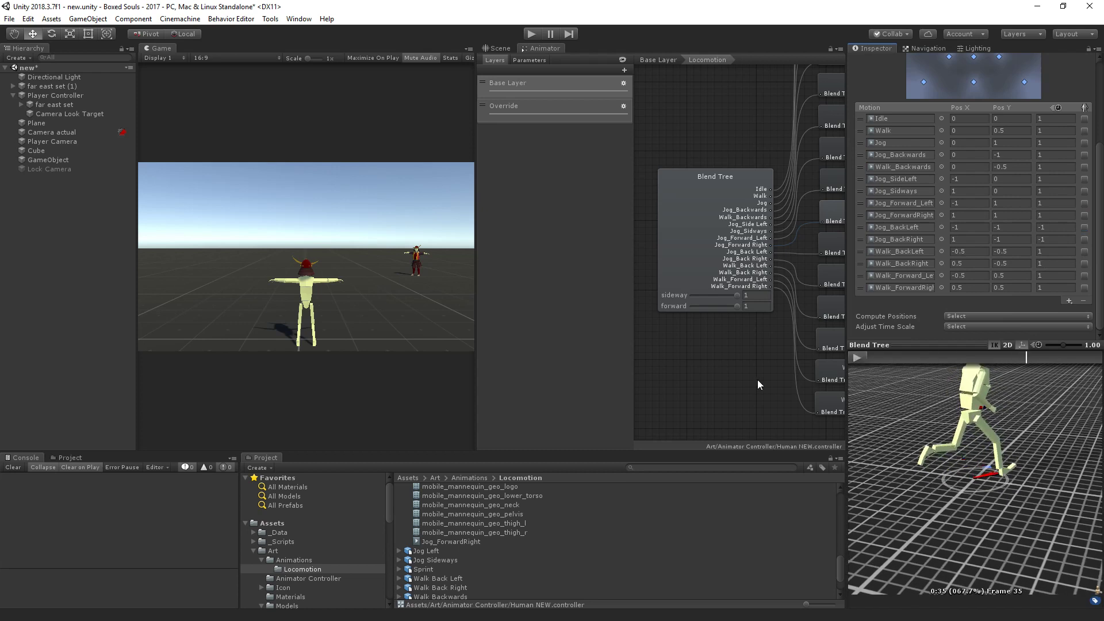
Regroup the Scene, Animator and Game views into one area and play-test the character's forward movement in the Game view
drag(525, 49, 392, 52)
click(148, 48)
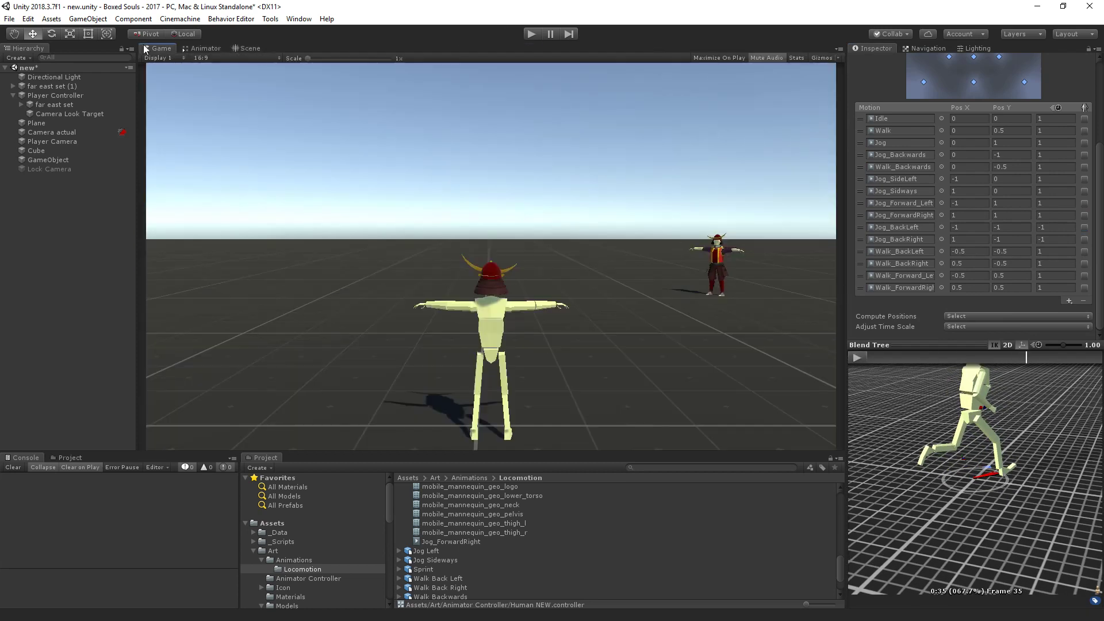
click(534, 34)
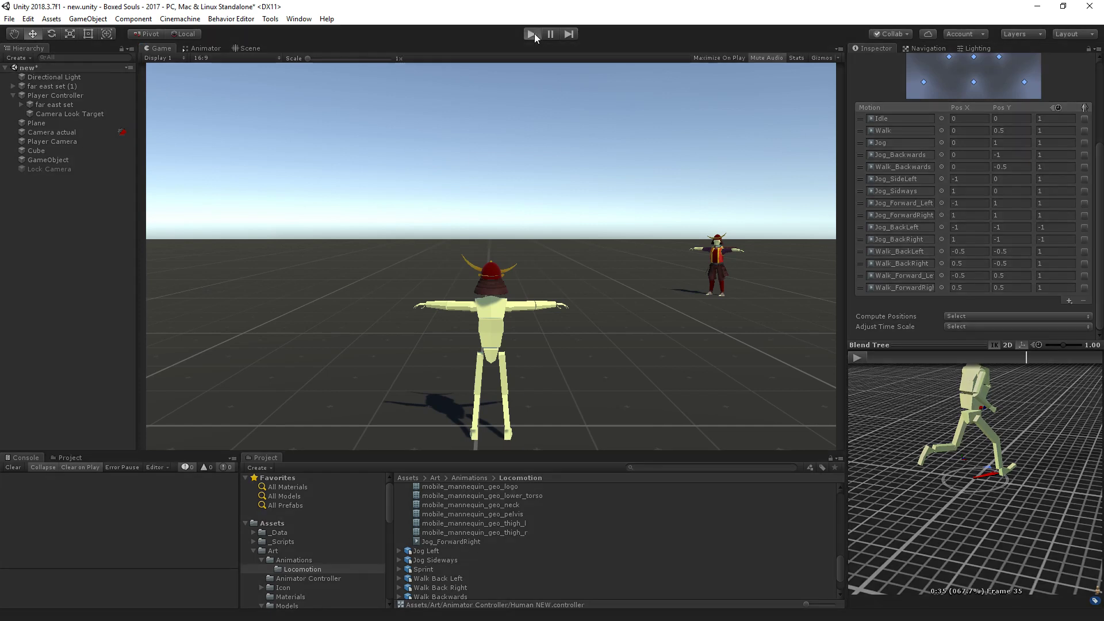
key(w)
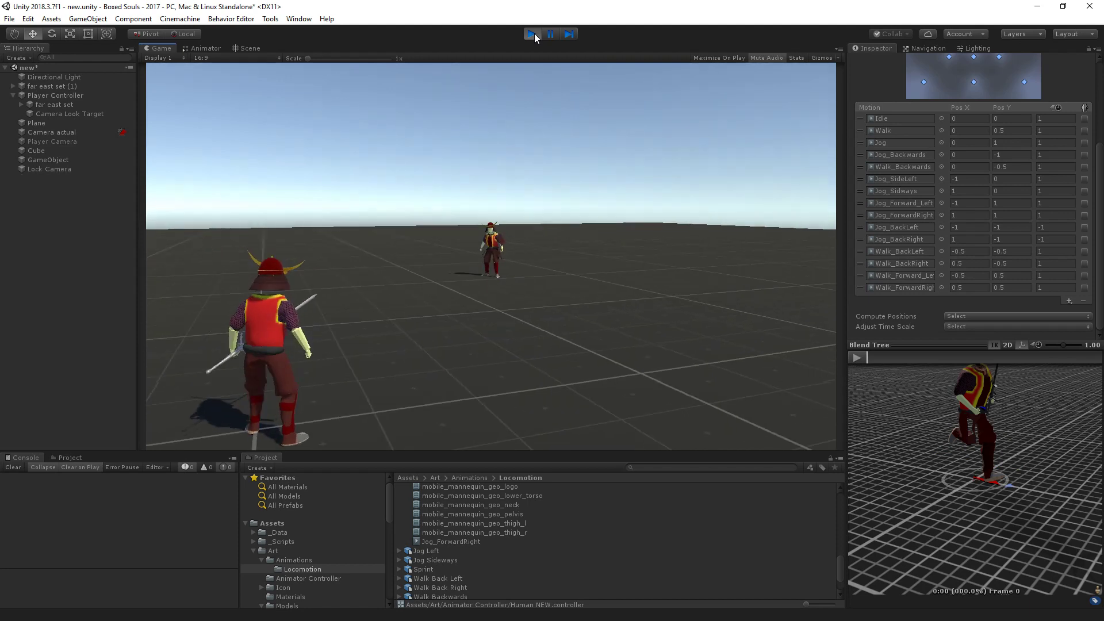
key(w)
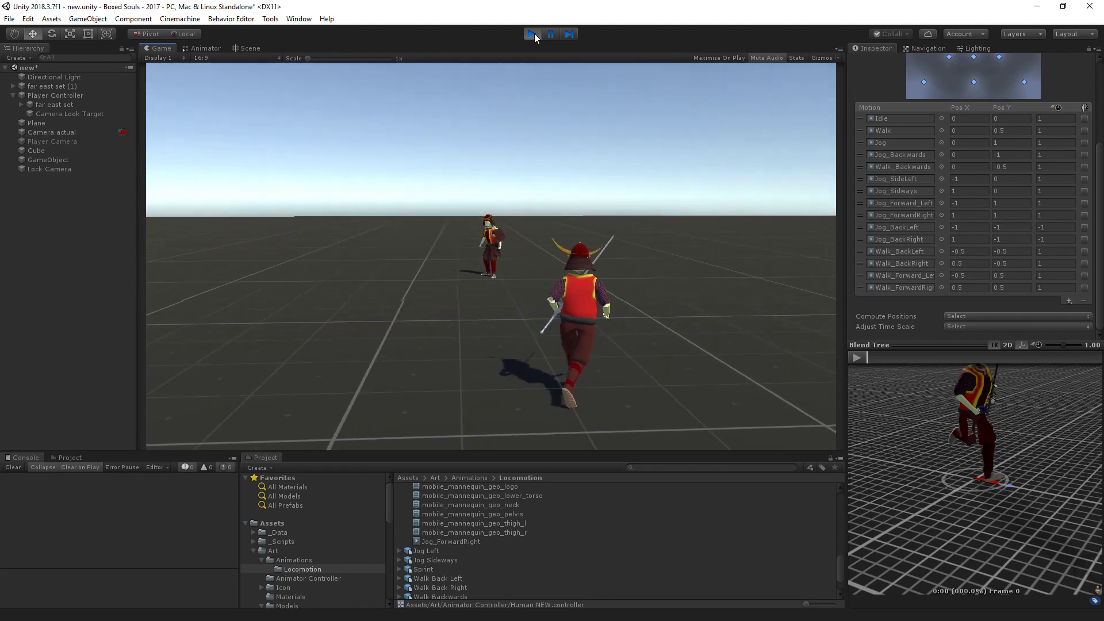
Play-test the character's forward, sideways, diagonal and backward movement around the enemy in the Game view, and stop playing the scene
key(w)
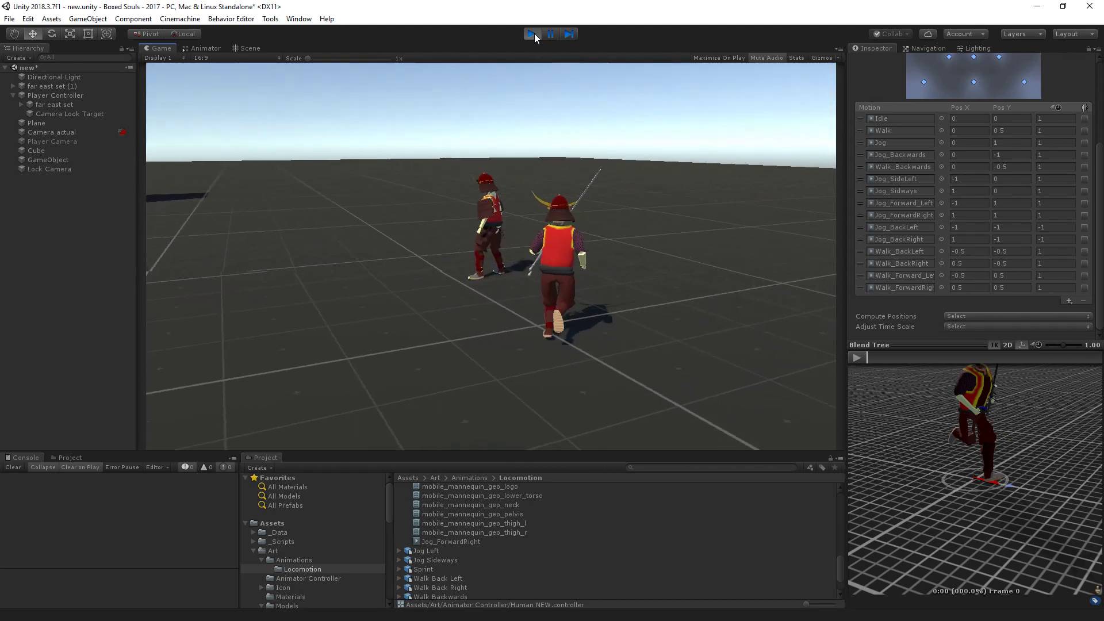
key(w)
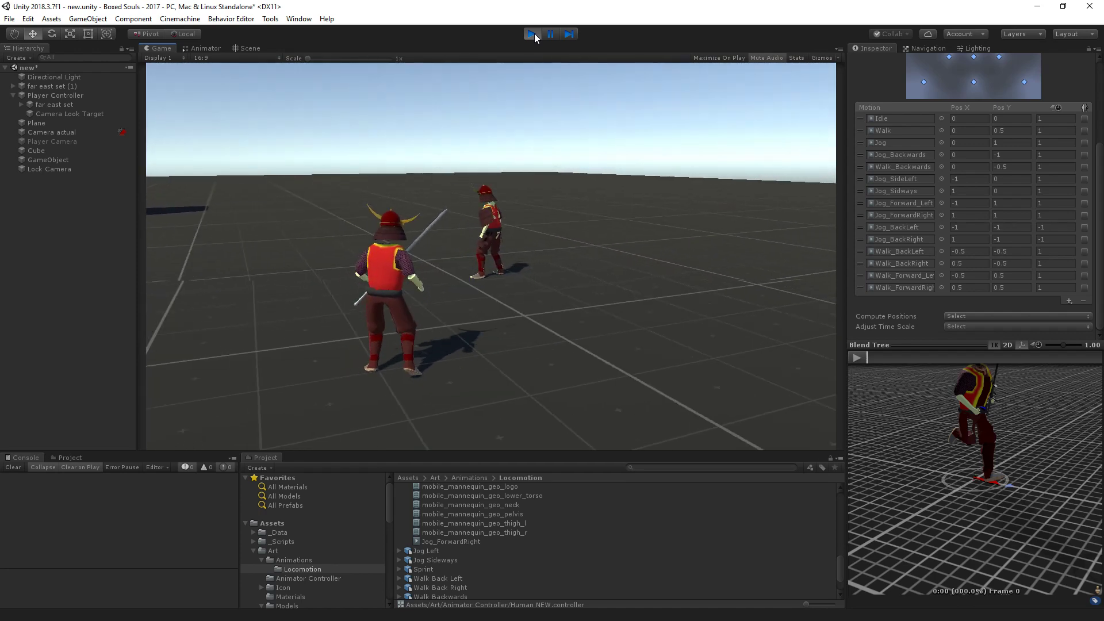
key(w)
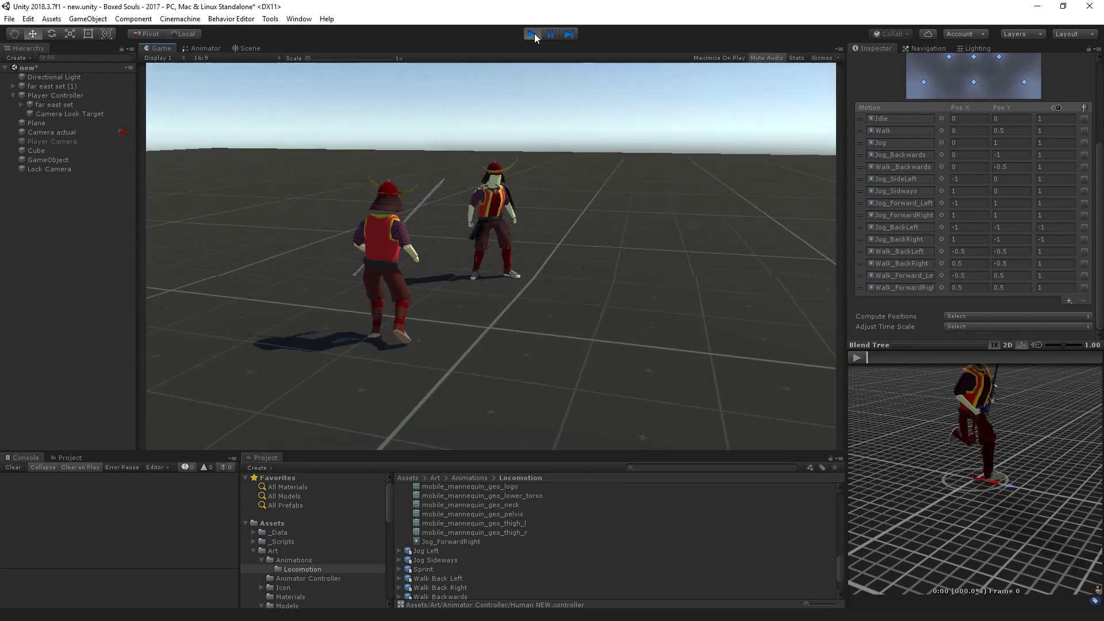
key(d)
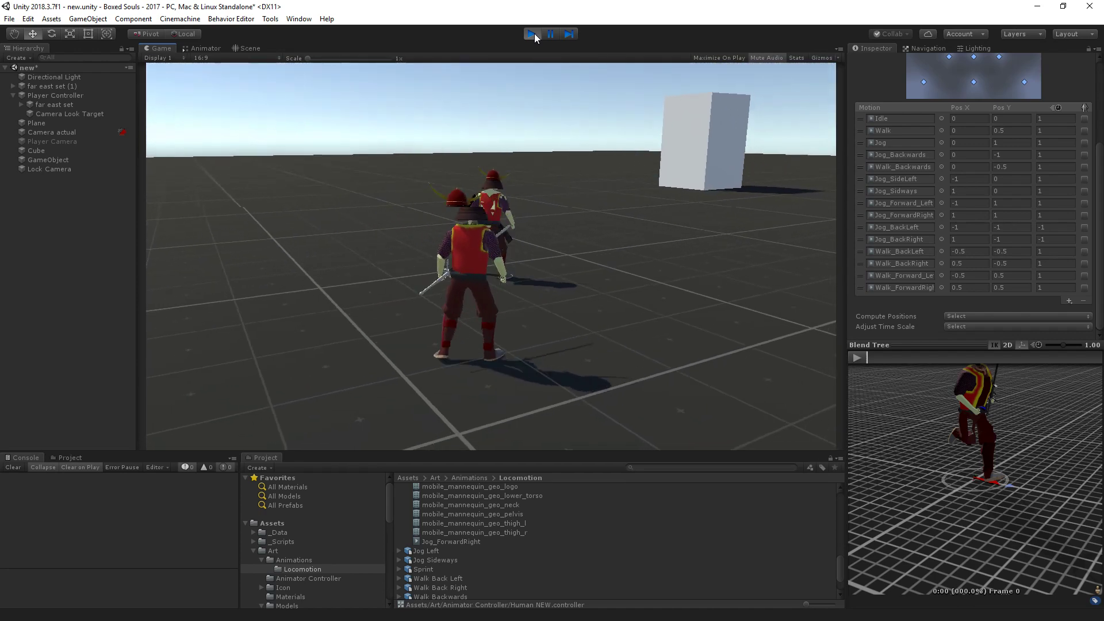
key(d)
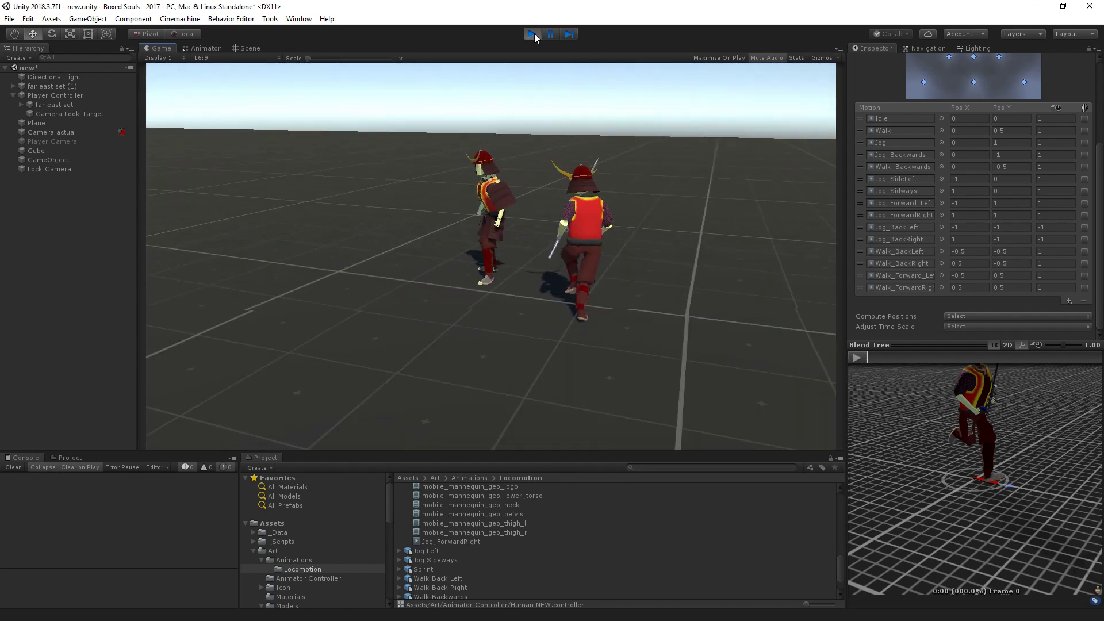
key(a)
key(w)
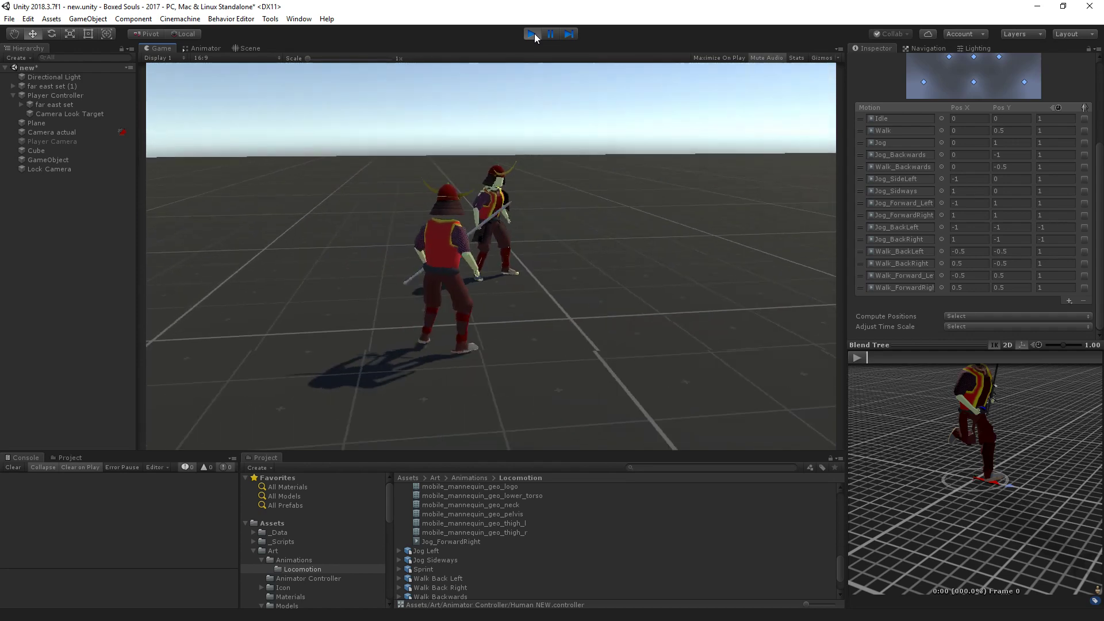
key(d)
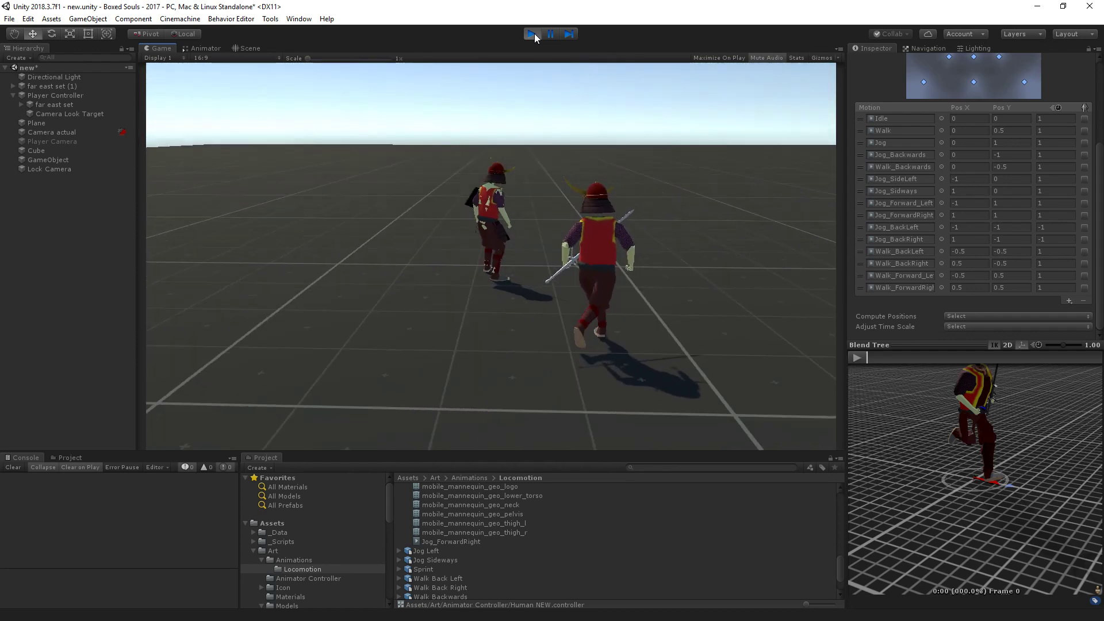
key(s)
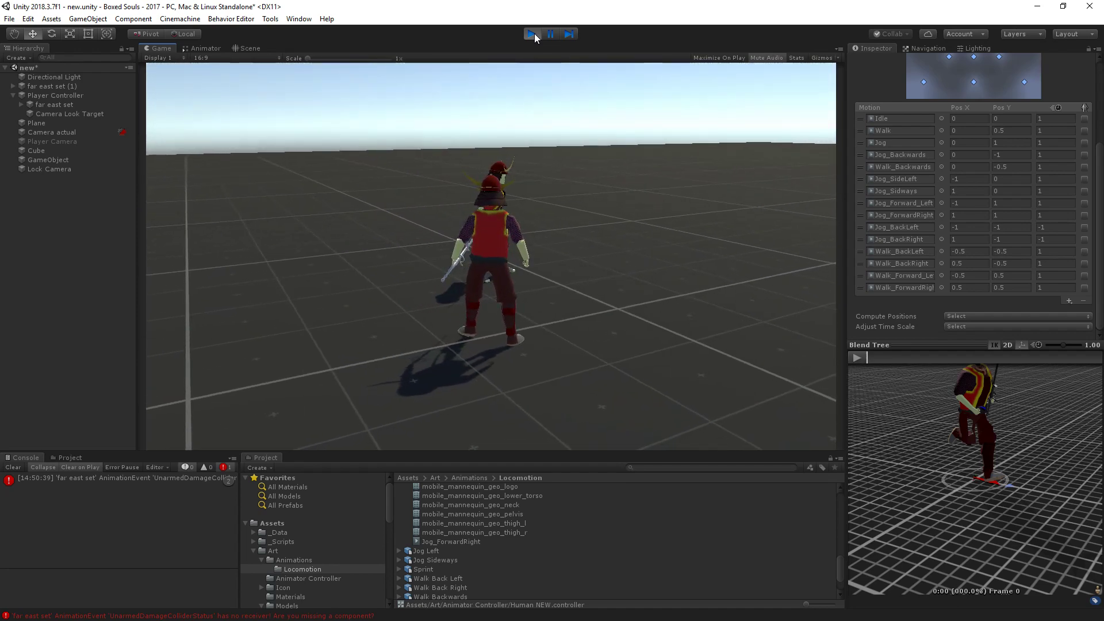
click(534, 33)
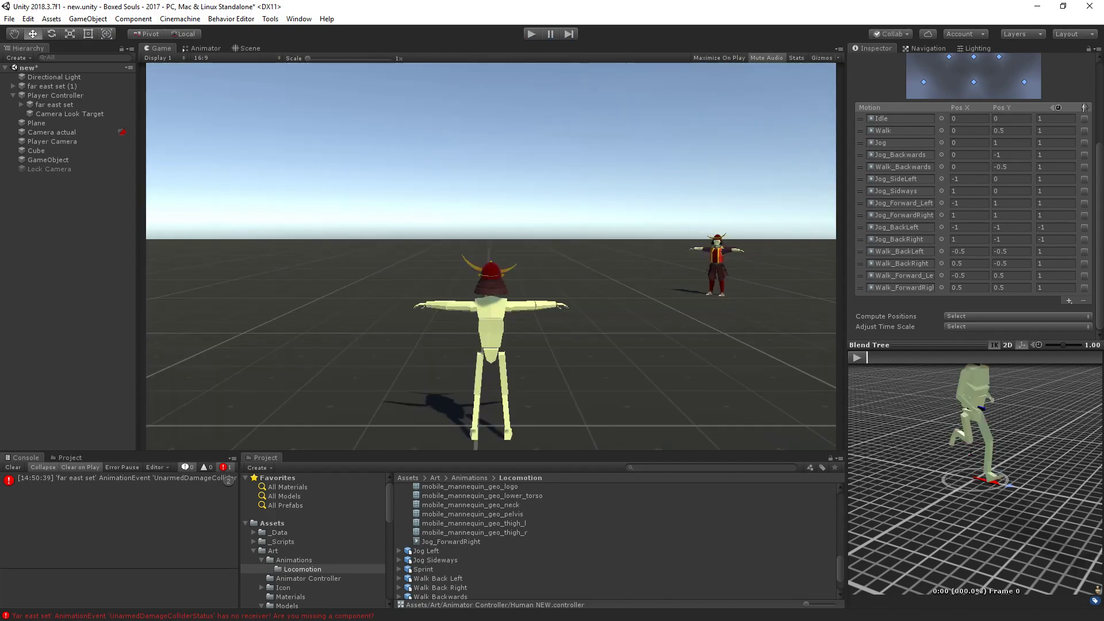